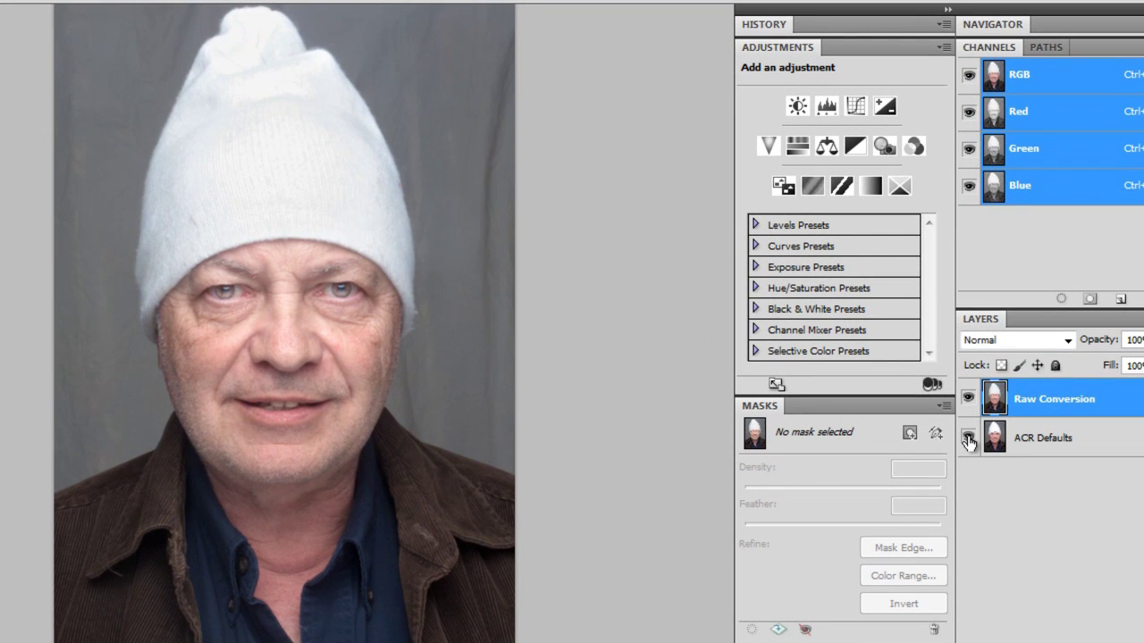
# Compare the ACR Defaults layer on its own with the Raw Conversion layer, and duplicate Raw Conversion
pyautogui.keyDown('alt'); pyautogui.click(968, 437); pyautogui.keyUp('alt')
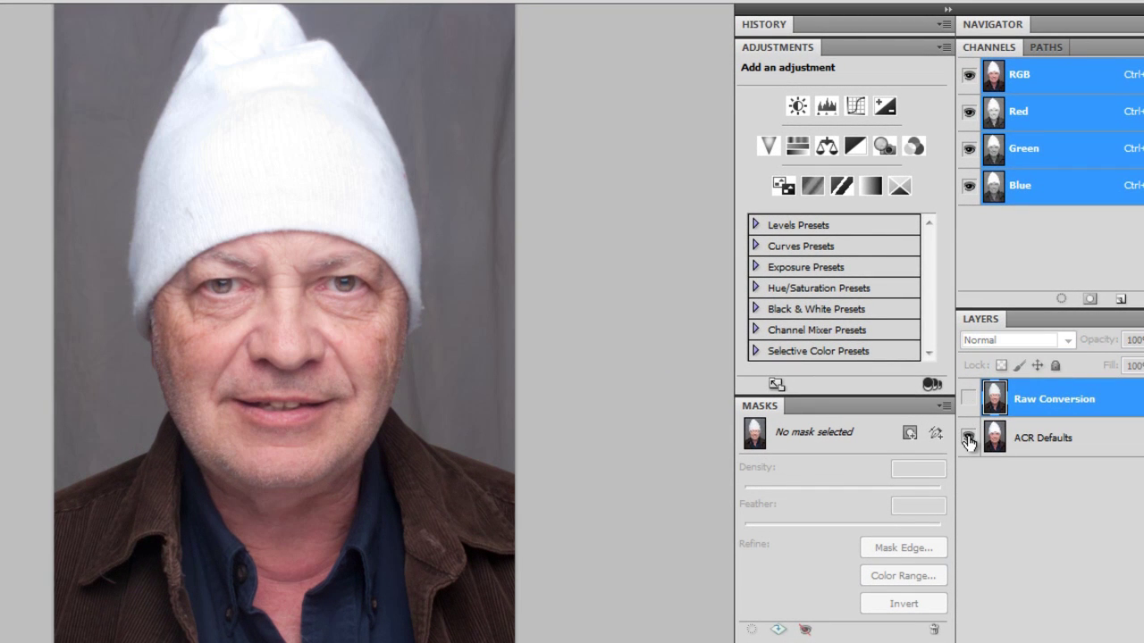
pyautogui.keyDown('alt'); pyautogui.click(968, 438); pyautogui.keyUp('alt')
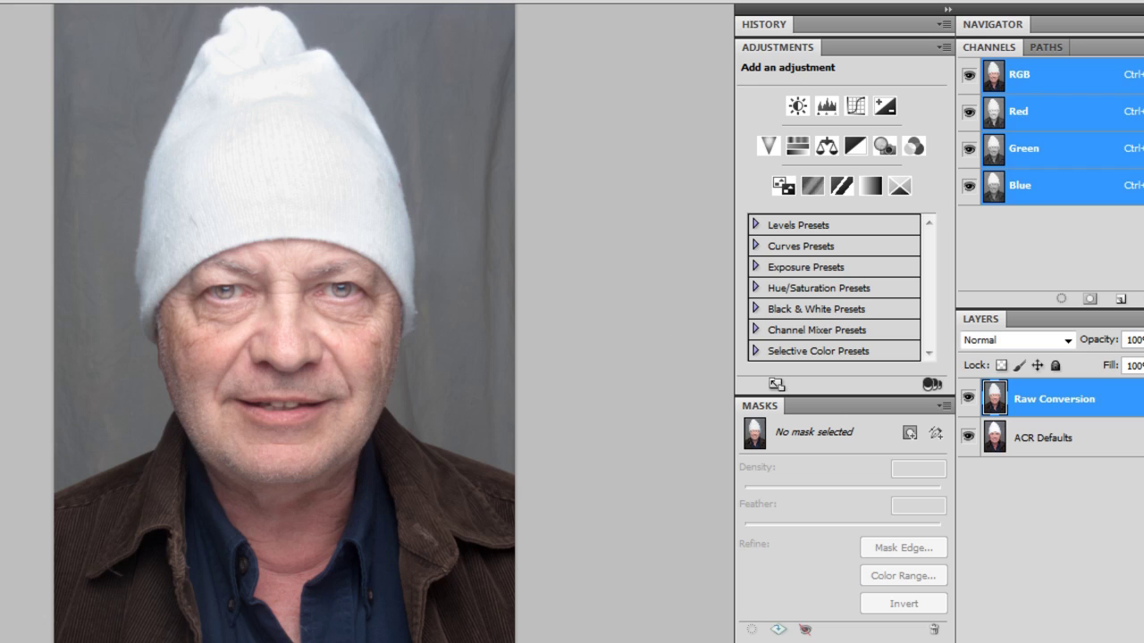
pyautogui.moveTo(1086, 406); pyautogui.dragTo(1094, 640)
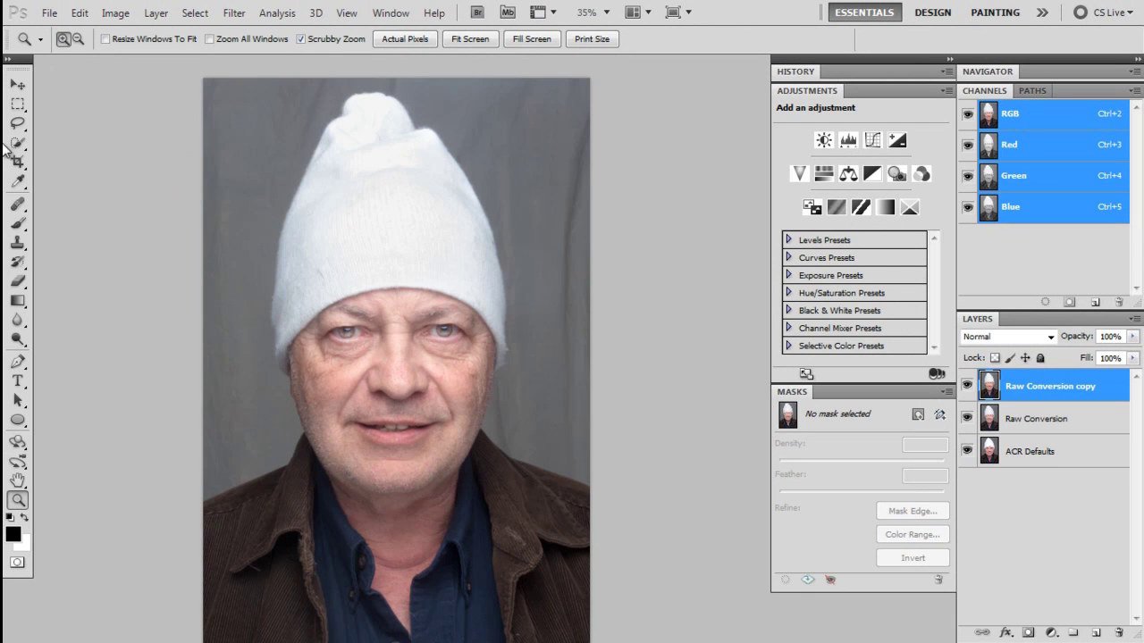
# Select the grey backdrop on both sides of the man with the Quick Selection Tool
pyautogui.click(15, 144)
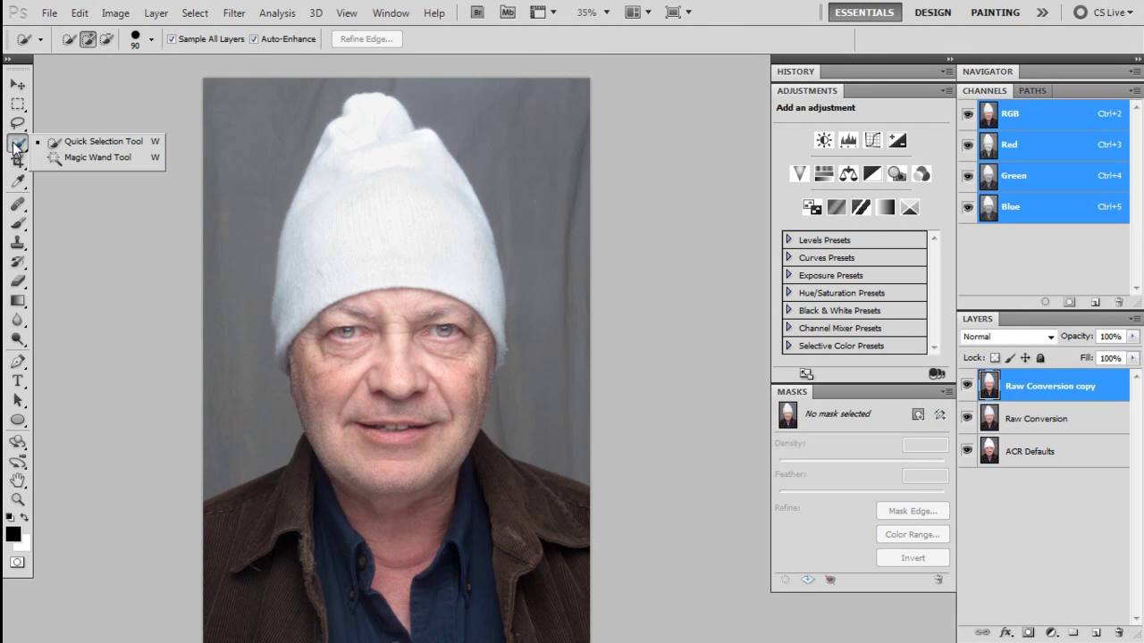
pyautogui.click(51, 148)
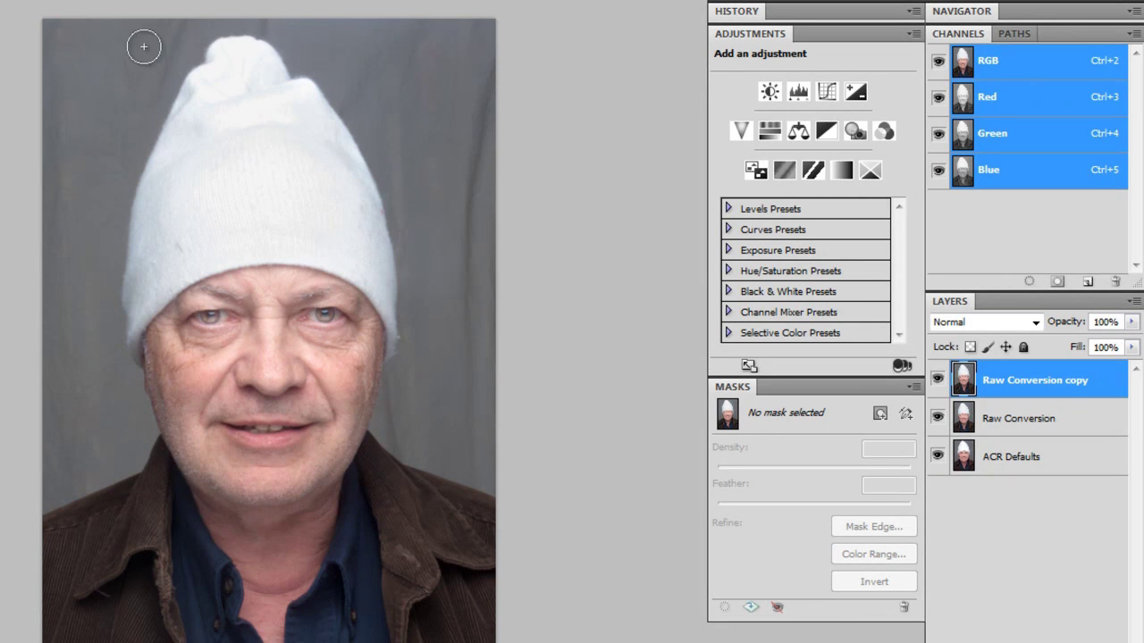
pyautogui.moveTo(143, 45)
pyautogui.mouseDown()
pyautogui.moveTo(60, 199)
pyautogui.moveTo(56, 305)
pyautogui.moveTo(99, 397)
pyautogui.moveTo(69, 276)
pyautogui.mouseUp()
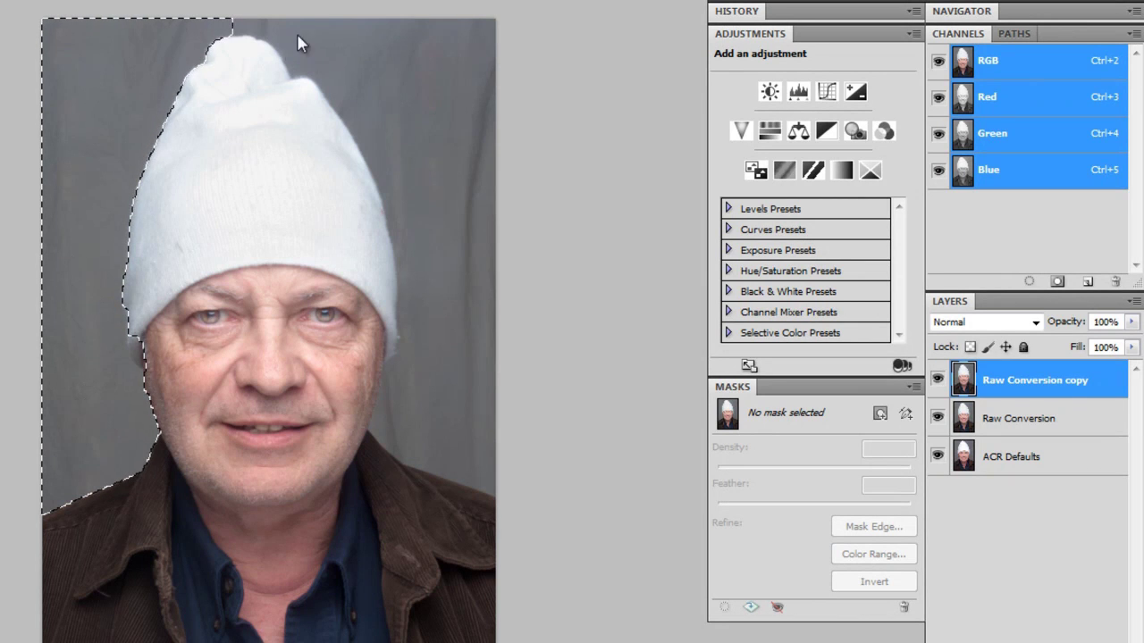
pyautogui.moveTo(228, 4)
pyautogui.mouseDown()
pyautogui.moveTo(373, 46)
pyautogui.moveTo(422, 106)
pyautogui.moveTo(471, 264)
pyautogui.moveTo(471, 366)
pyautogui.moveTo(437, 421)
pyautogui.mouseUp()
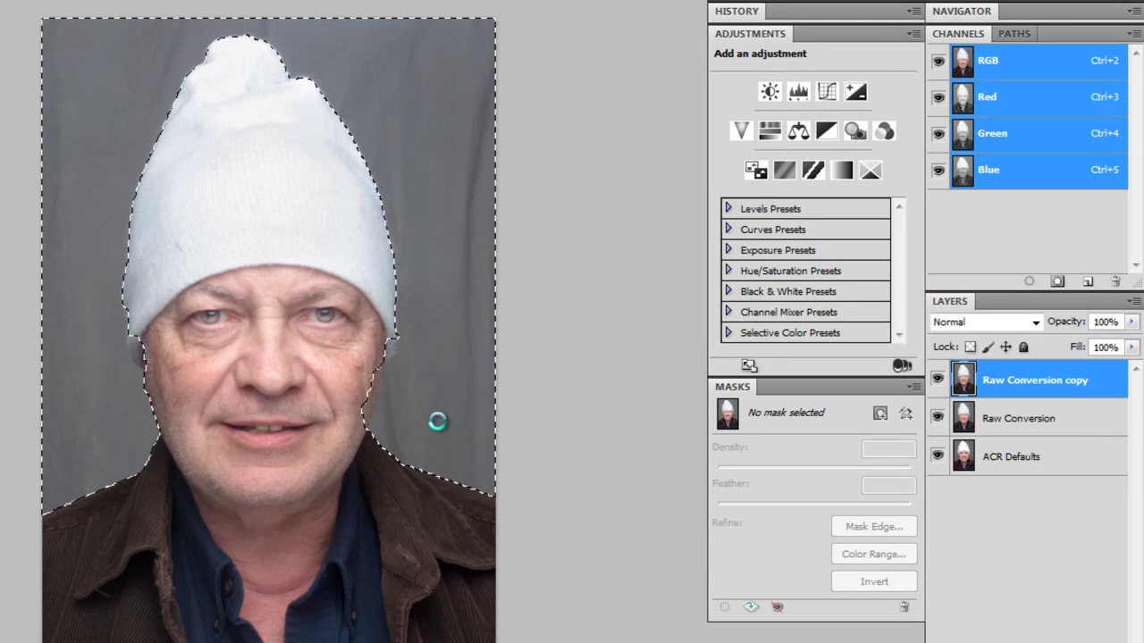
# Correct the backdrop selection's edge along the cheek and around the lower hat edges on both sides of the face
pyautogui.scroll(4, 437, 422)
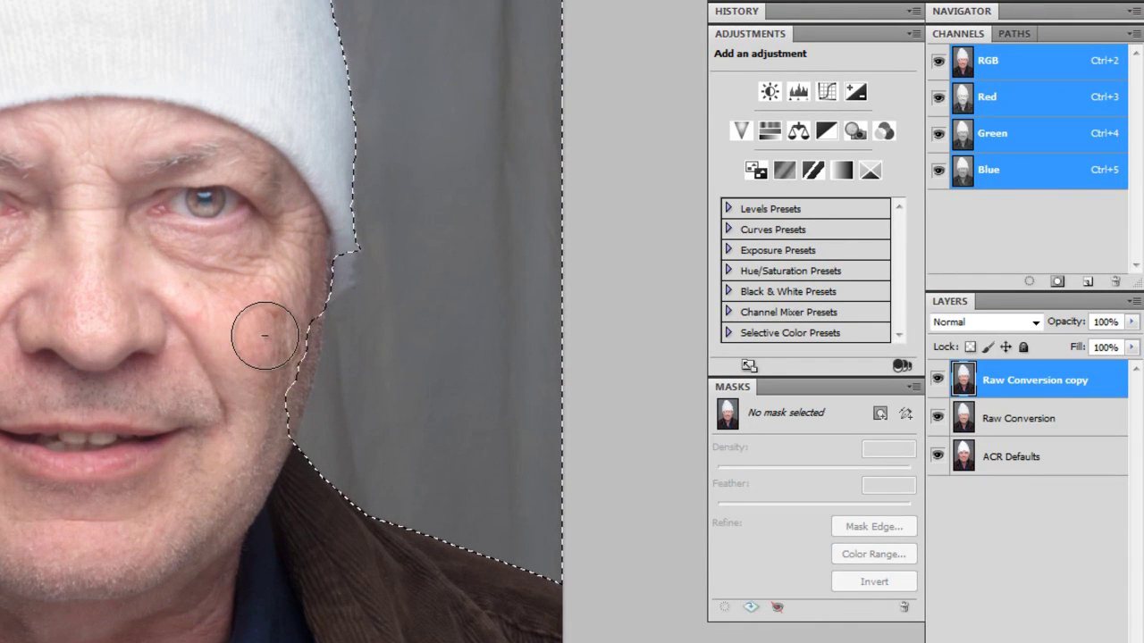
pyautogui.moveTo(271, 335); pyautogui.dragTo(243, 349)
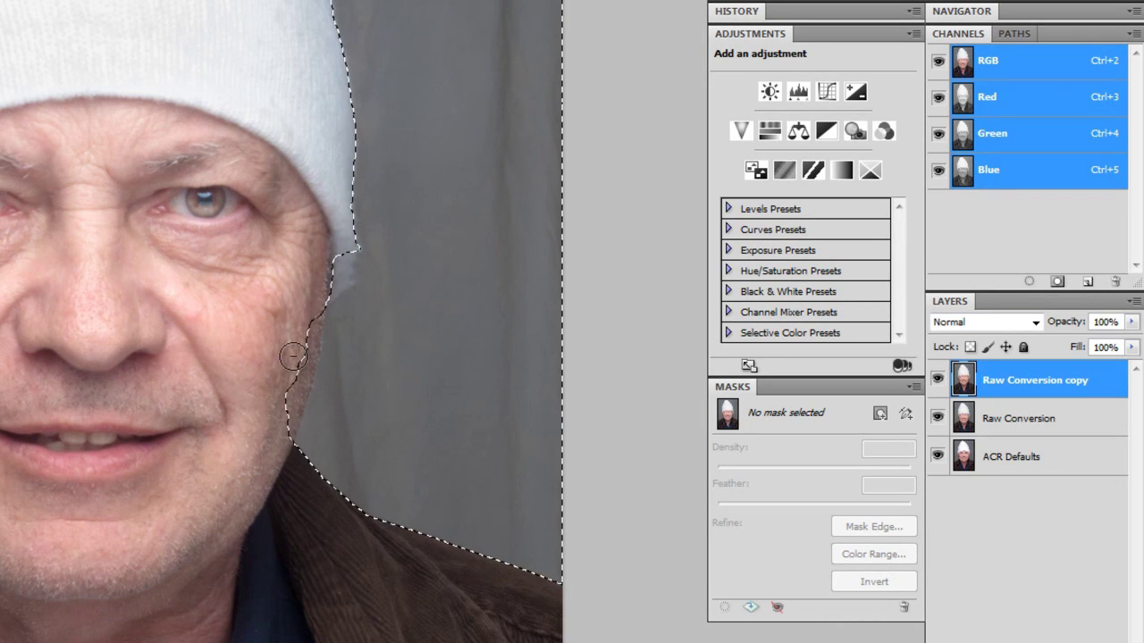
pyautogui.moveTo(296, 322); pyautogui.dragTo(279, 431)
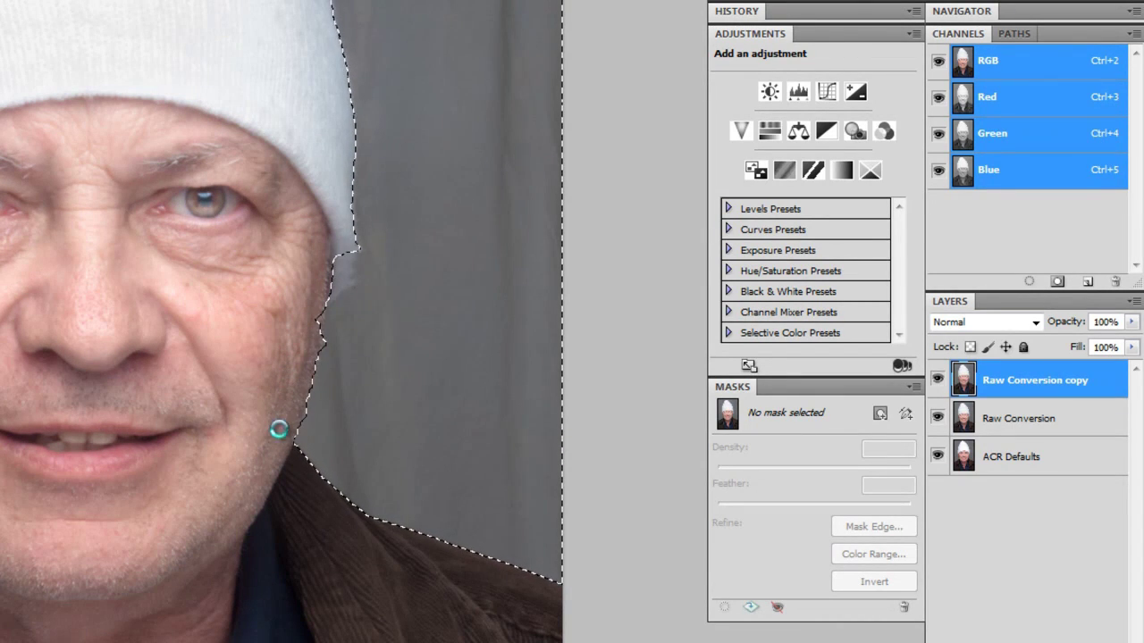
pyautogui.click(331, 351)
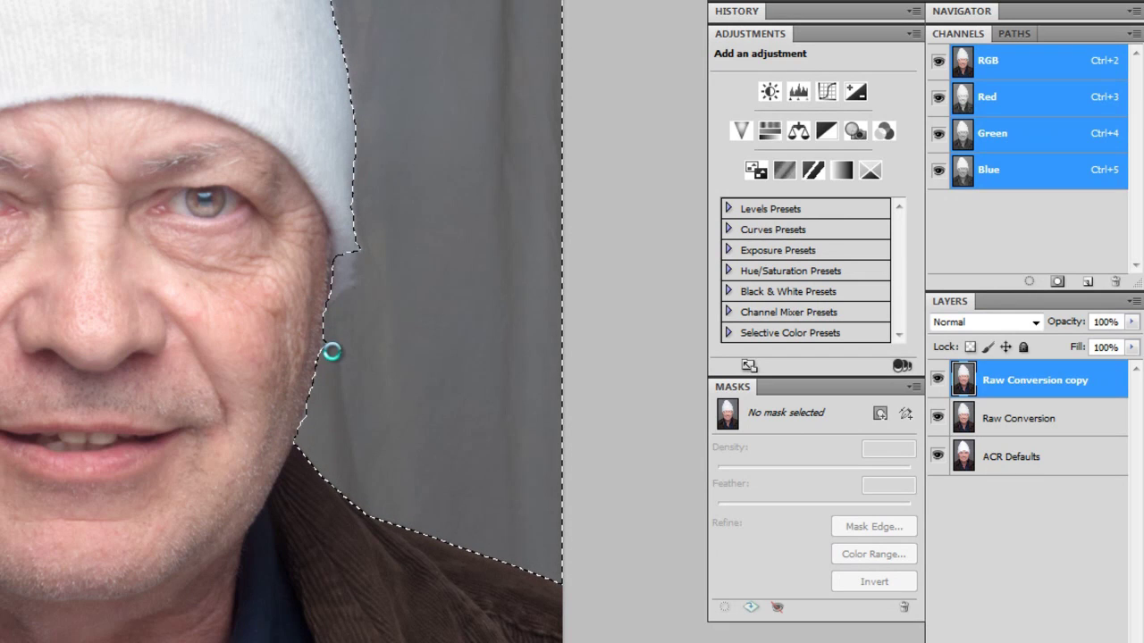
pyautogui.moveTo(345, 252); pyautogui.dragTo(328, 280)
pyautogui.click(327, 267)
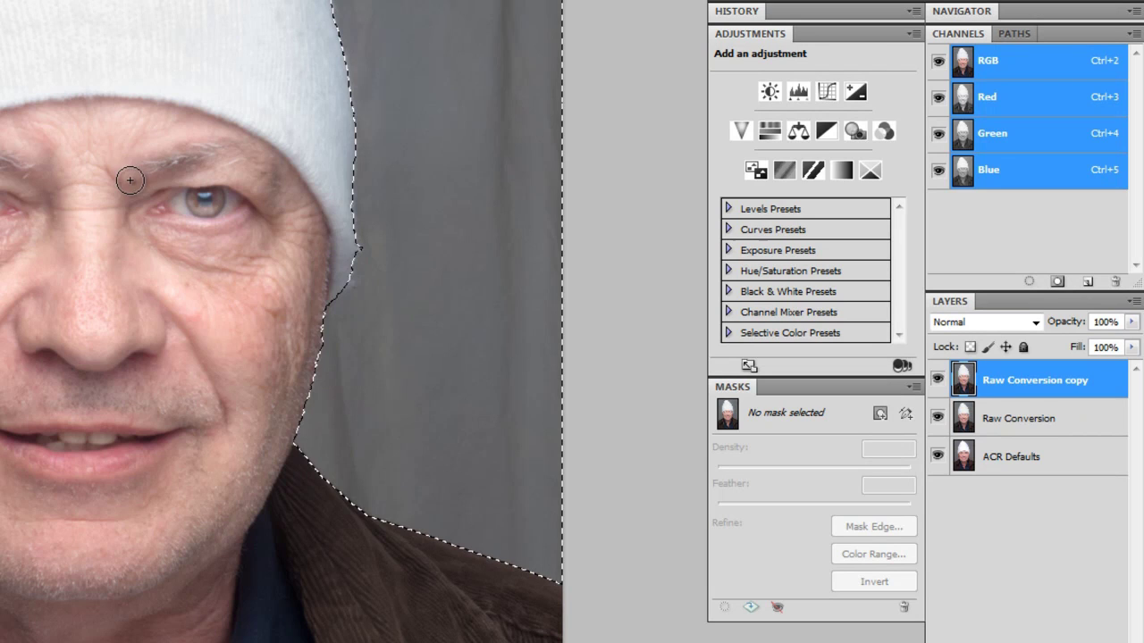
pyautogui.moveTo(117, 138); pyautogui.dragTo(318, 142)
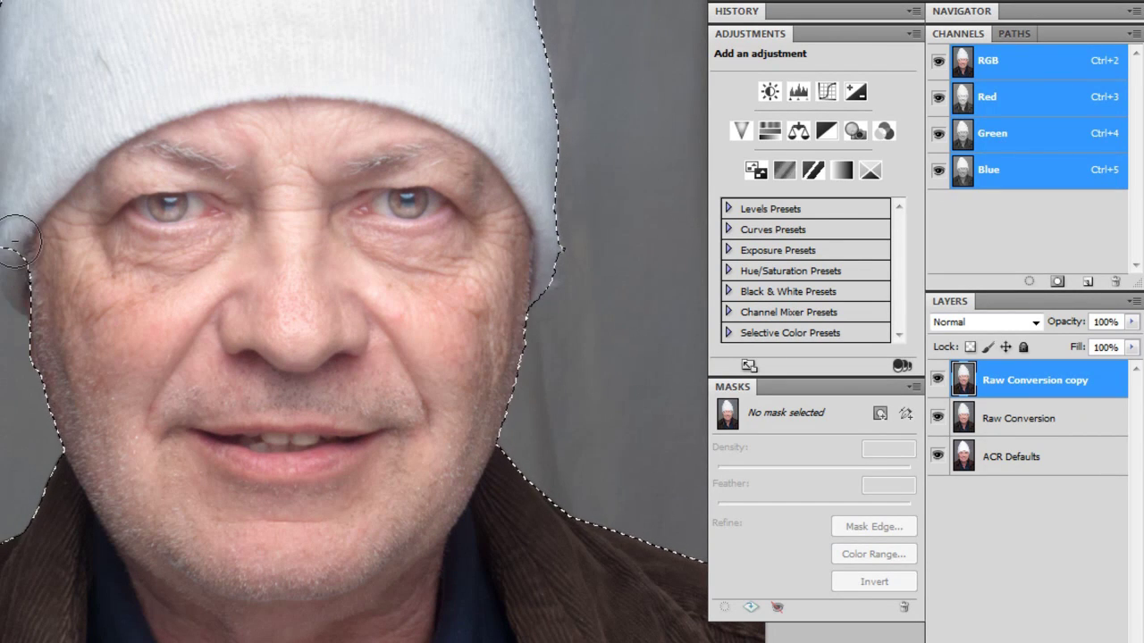
pyautogui.moveTo(23, 266); pyautogui.dragTo(33, 276)
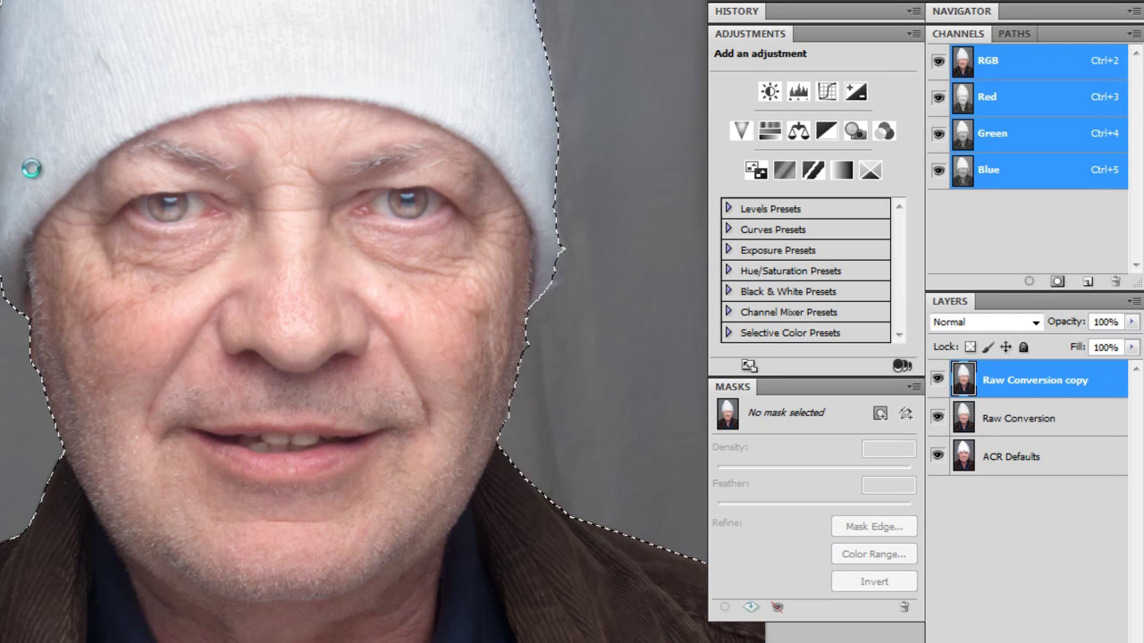
# Invert the selection so it covers the man, add it as a layer mask on Raw Conversion copy, and check the mask alone
pyautogui.hotkey('ctrl', '-')
pyautogui.hotkey('ctrl', '-')
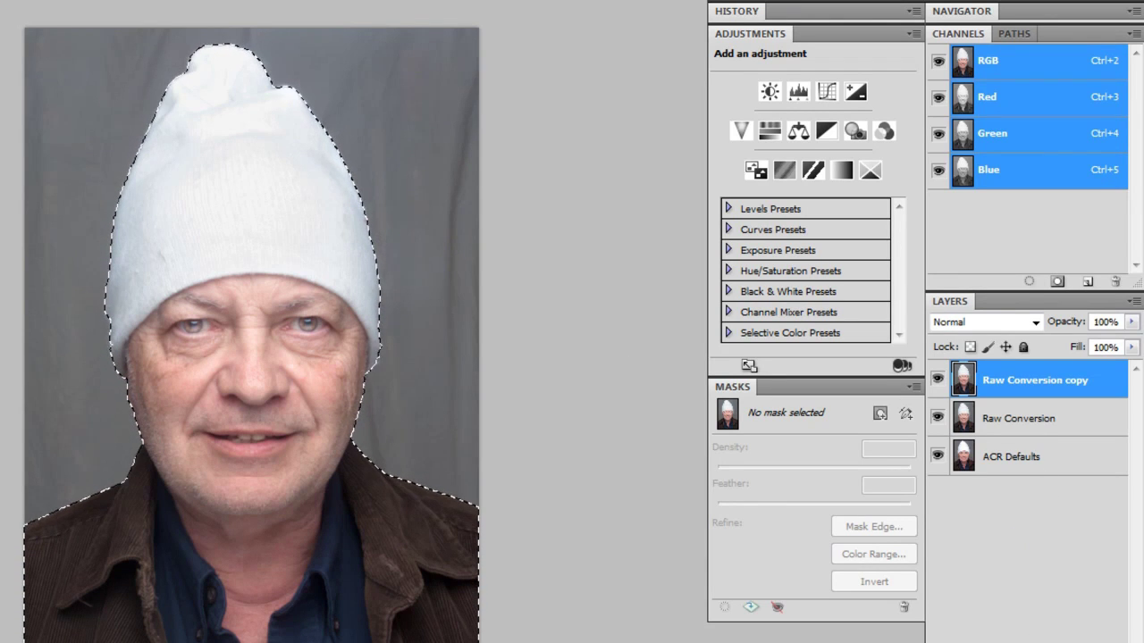
pyautogui.click(1005, 637)
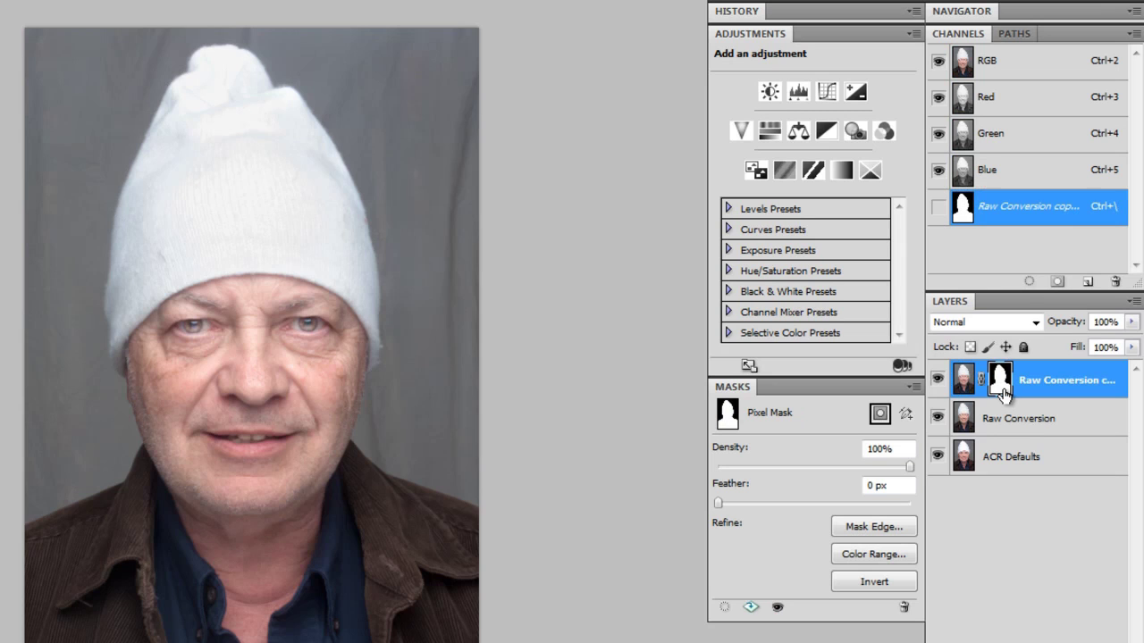
pyautogui.keyDown('alt'); pyautogui.click(1003, 393); pyautogui.keyUp('alt')
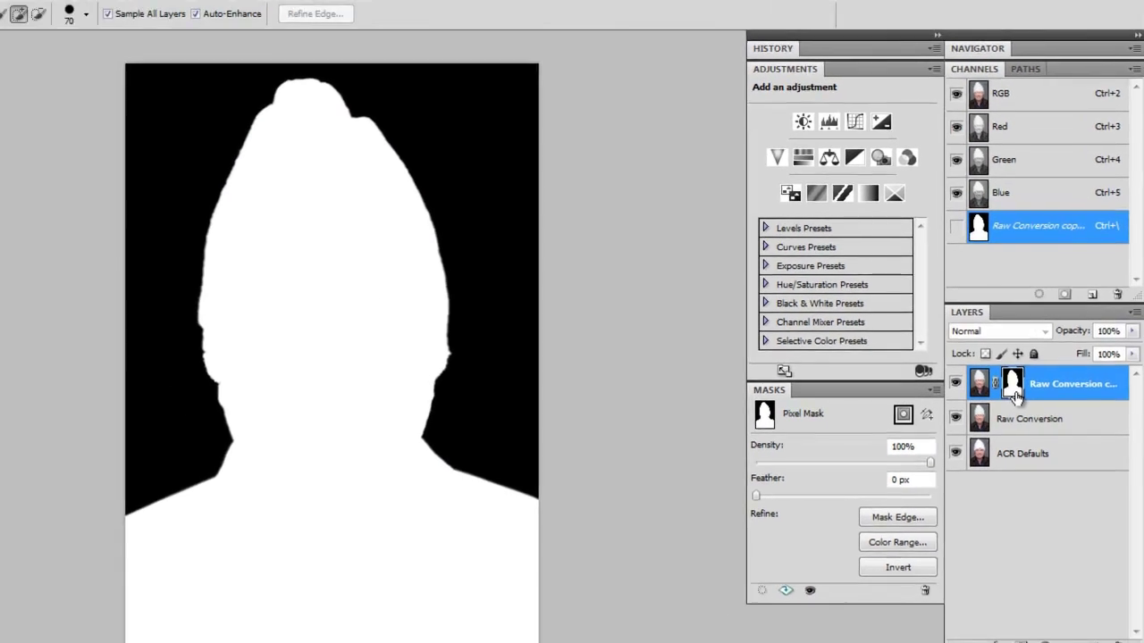
pyautogui.keyDown('alt'); pyautogui.click(1001, 384); pyautogui.keyUp('alt')
# Create an empty layer directly above Raw Conversion, and sample two backdrop greys as the foreground and background colors
pyautogui.click(1029, 424)
pyautogui.click(1097, 634)
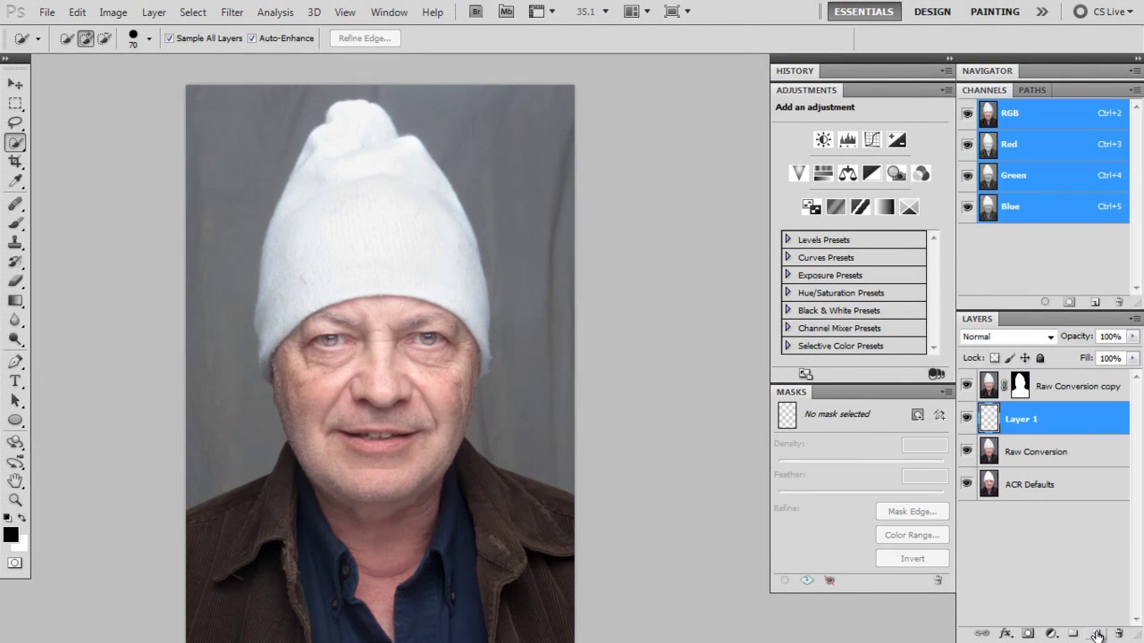
pyautogui.click(15, 222)
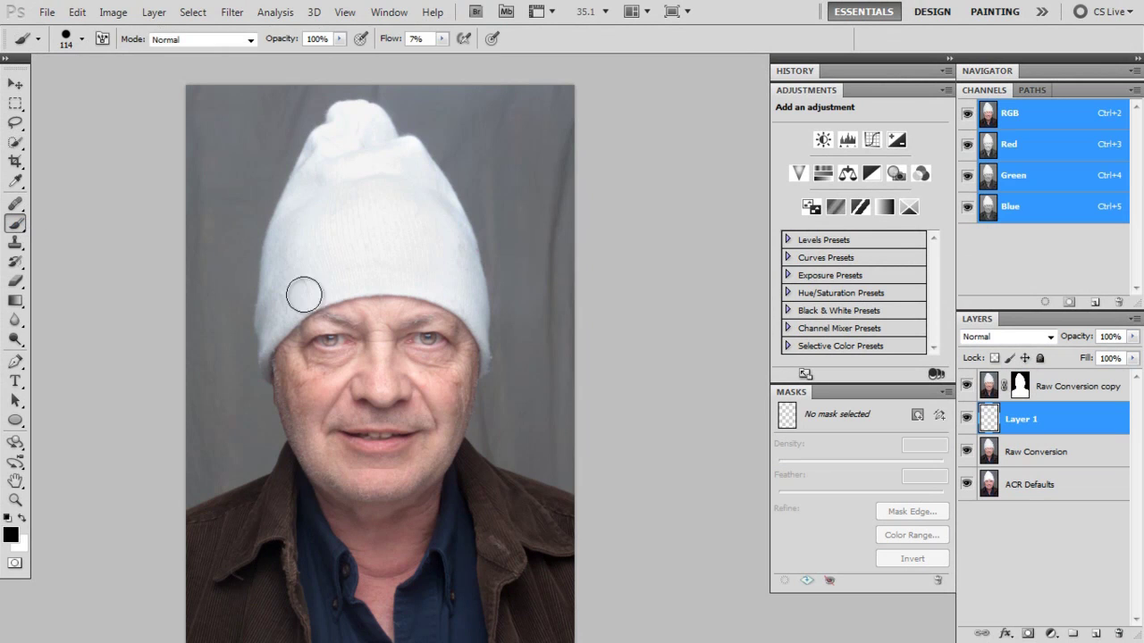
pyautogui.scroll(2, 350, 313)
pyautogui.press('alt')
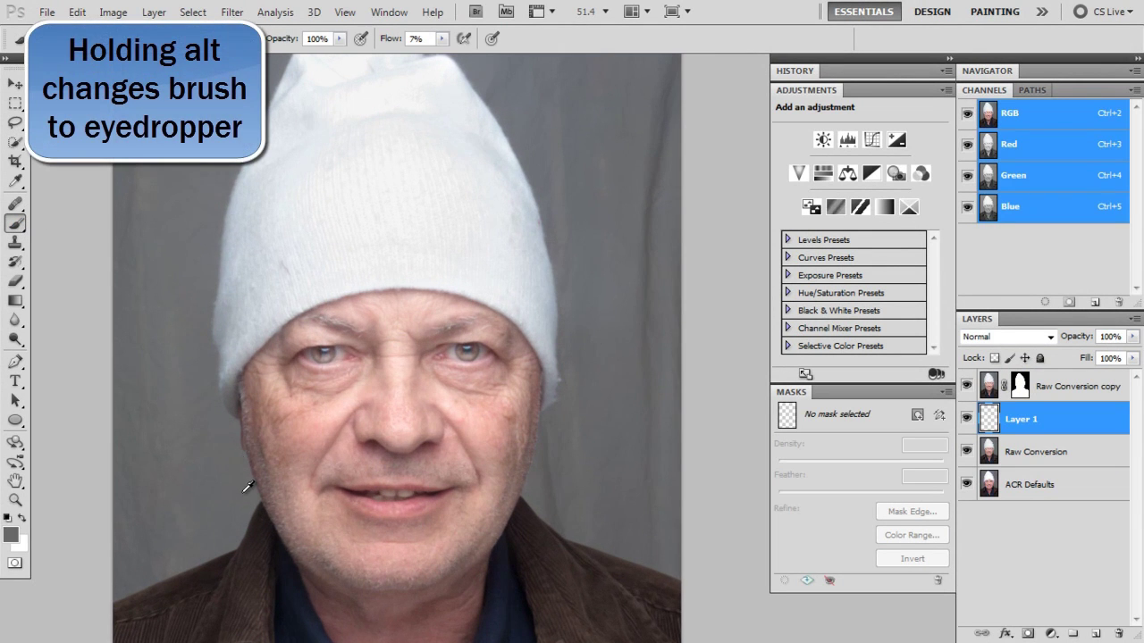
pyautogui.press('x')
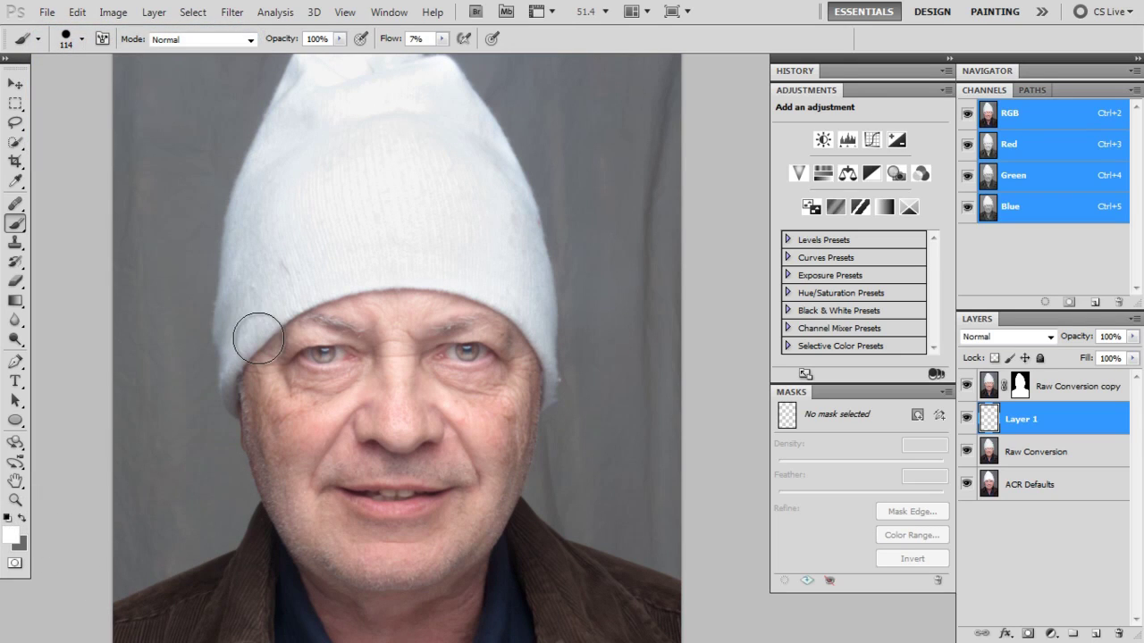
pyautogui.press('alt')
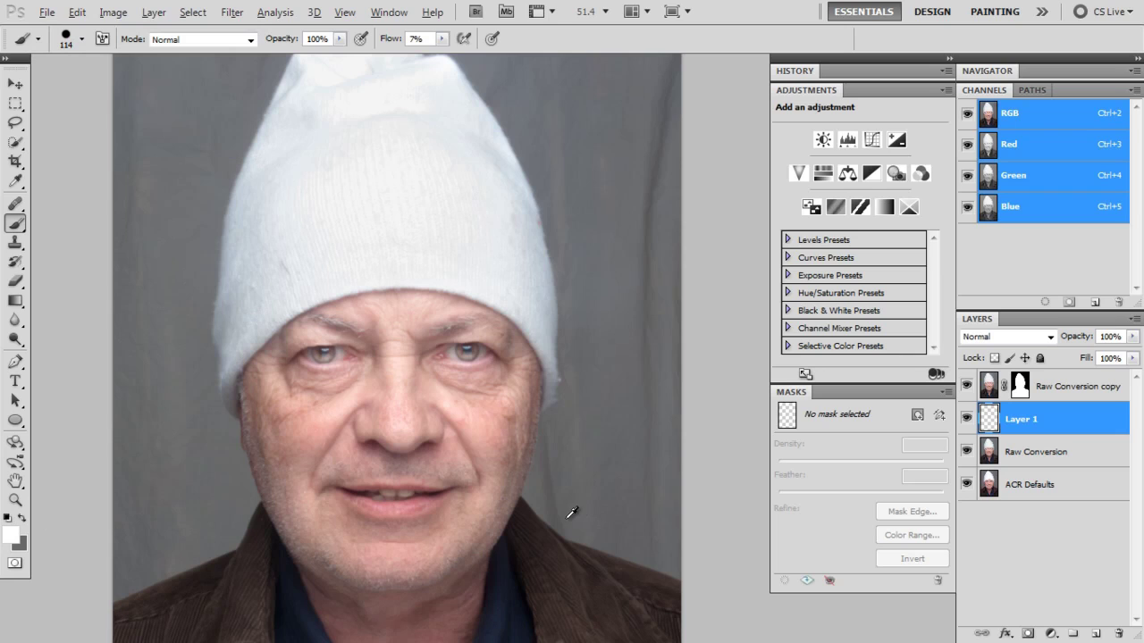
pyautogui.keyDown('alt'); pyautogui.click(556, 479); pyautogui.keyUp('alt')
# Fill Layer 1 with a radial gradient of the sampled greys, running from the nose to beyond the image's upper-left corner
pyautogui.click(18, 302)
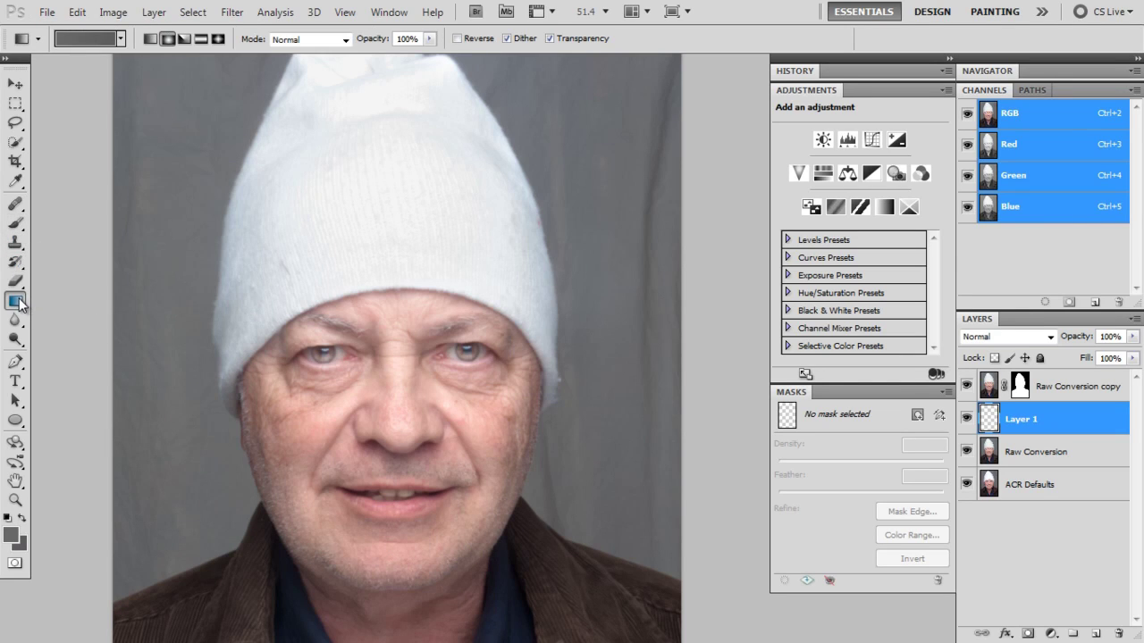
pyautogui.click(167, 40)
pyautogui.scroll(-4, 427, 398)
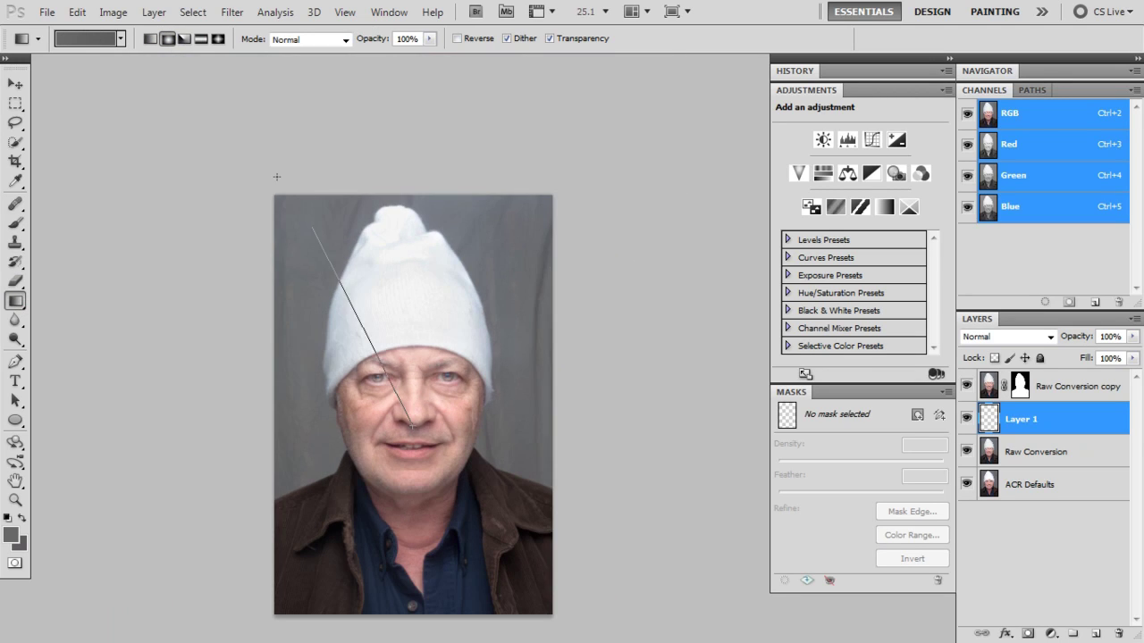
pyautogui.moveTo(277, 177); pyautogui.dragTo(266, 181)
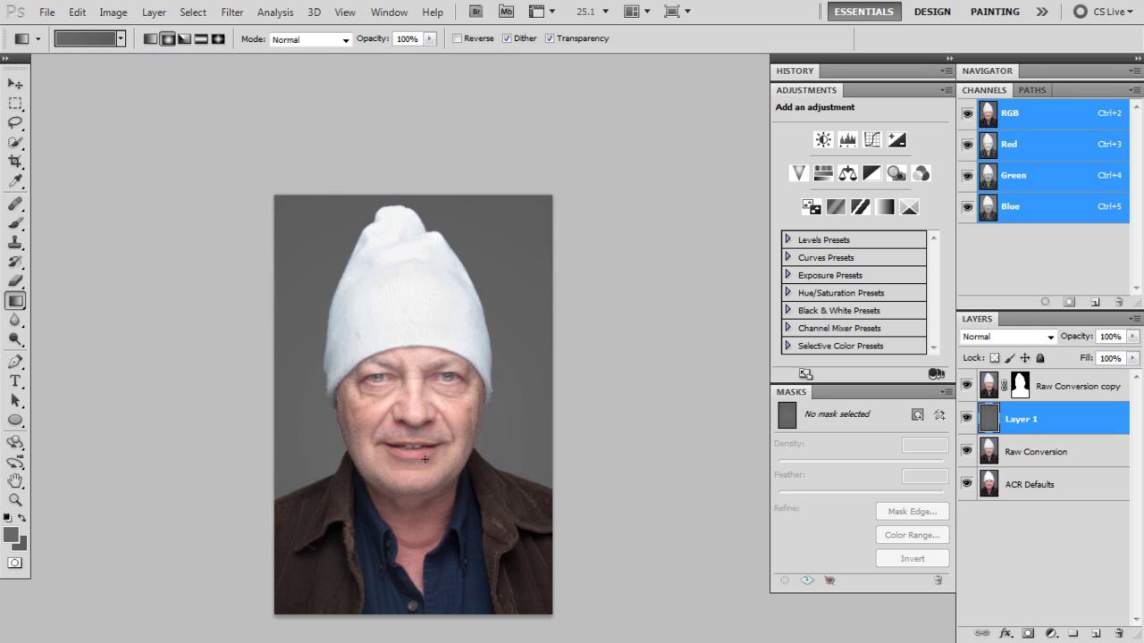
# Open Refine Mask for the Raw Conversion copy layer mask, and enable Smart Radius with a radius of 1.6 px
pyautogui.scroll(1, 439, 289)
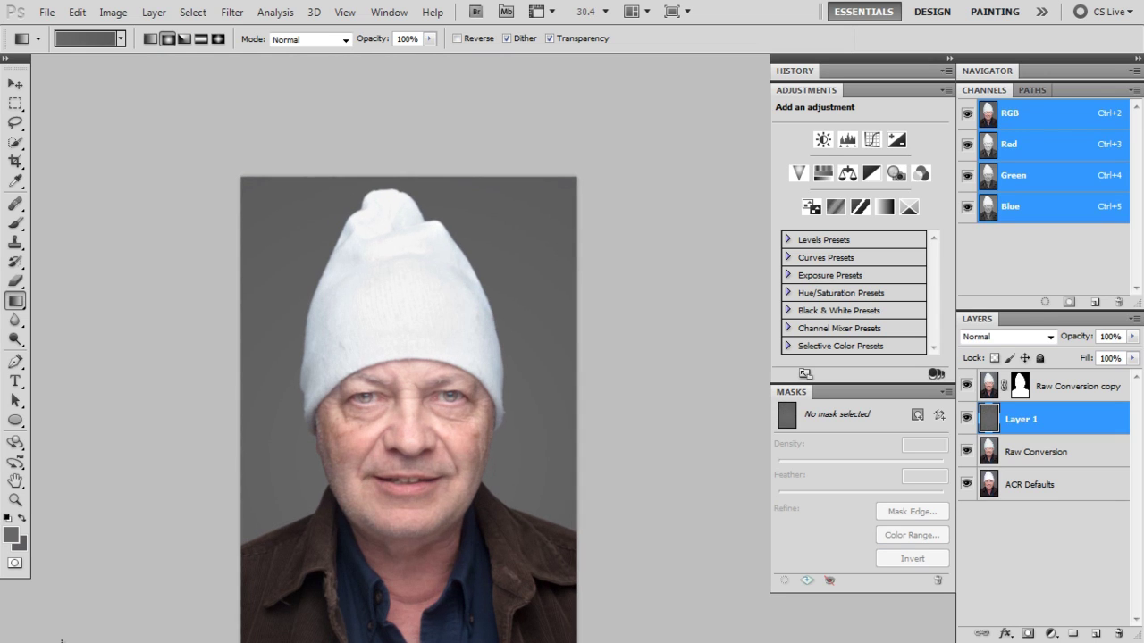
pyautogui.doubleClick(15, 500)
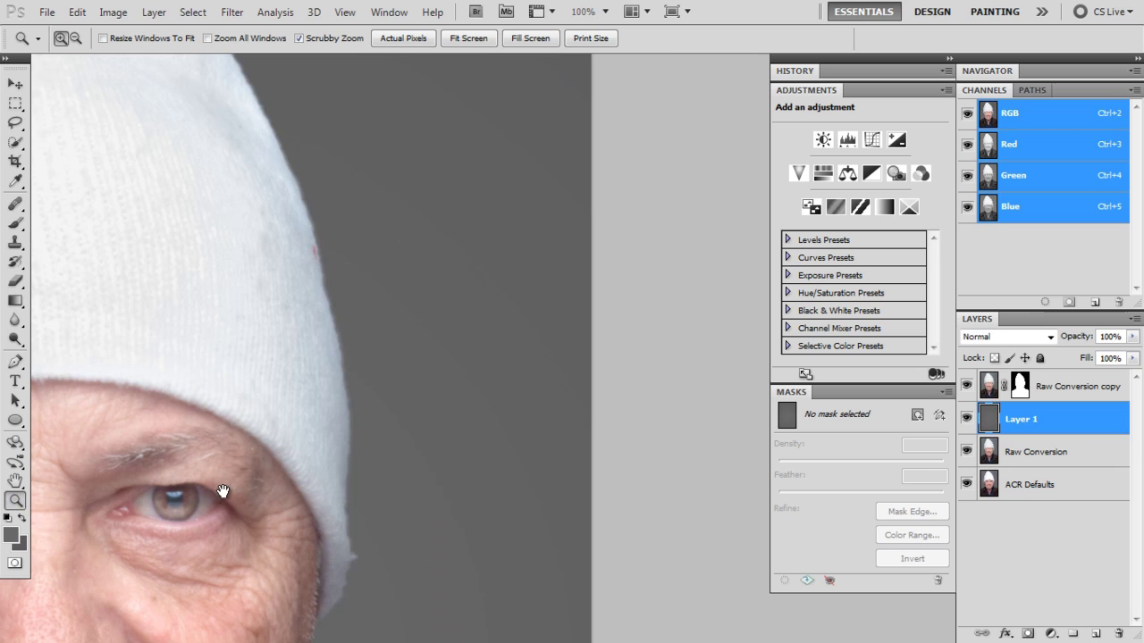
pyautogui.moveTo(280, 451); pyautogui.dragTo(422, 285)
pyautogui.moveTo(348, 559); pyautogui.dragTo(587, 401)
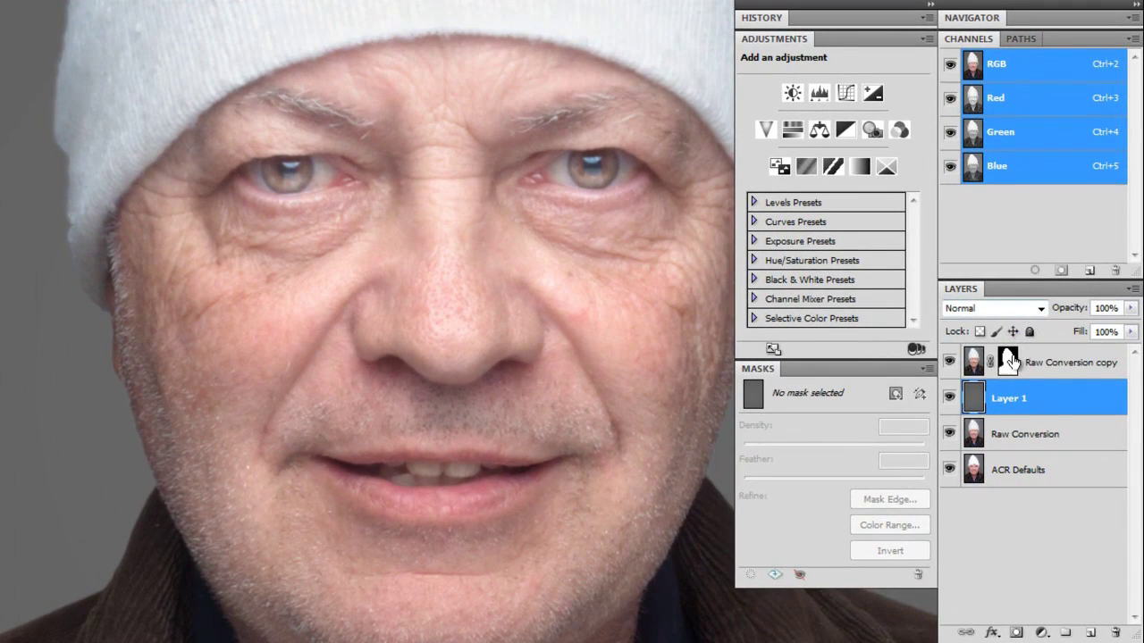
pyautogui.click(1008, 363)
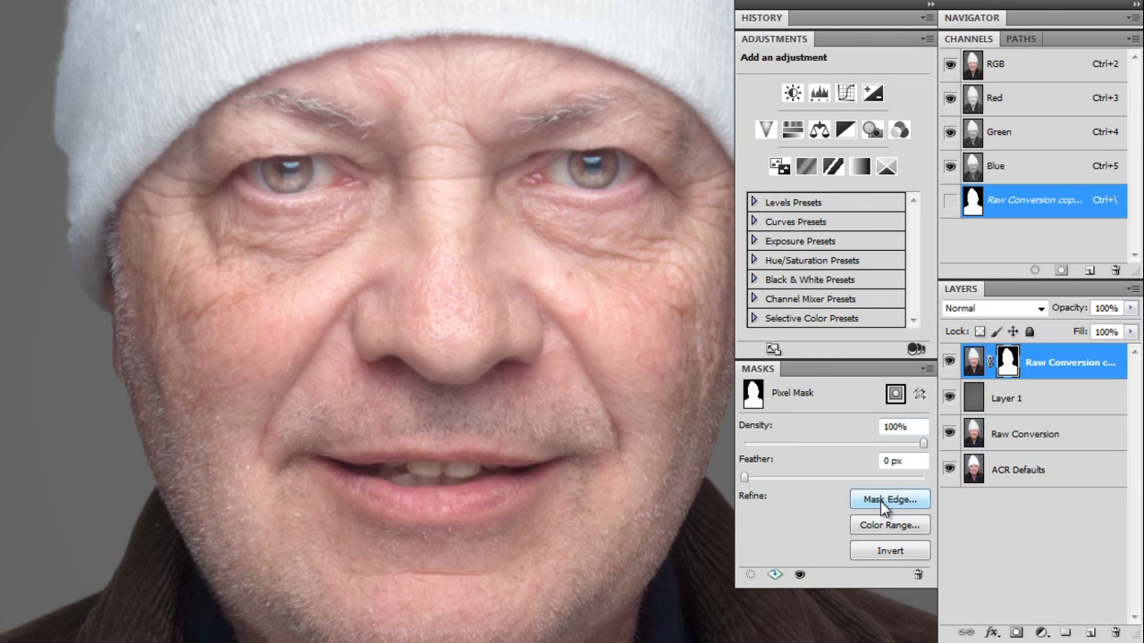
pyautogui.click(881, 501)
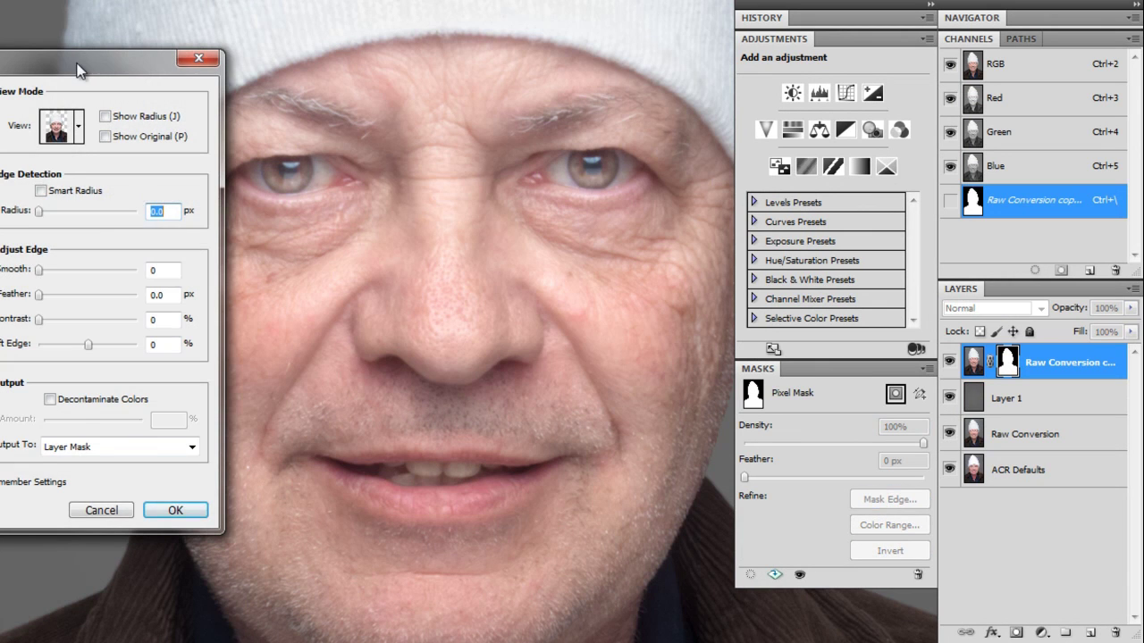
pyautogui.moveTo(78, 70); pyautogui.dragTo(840, 94)
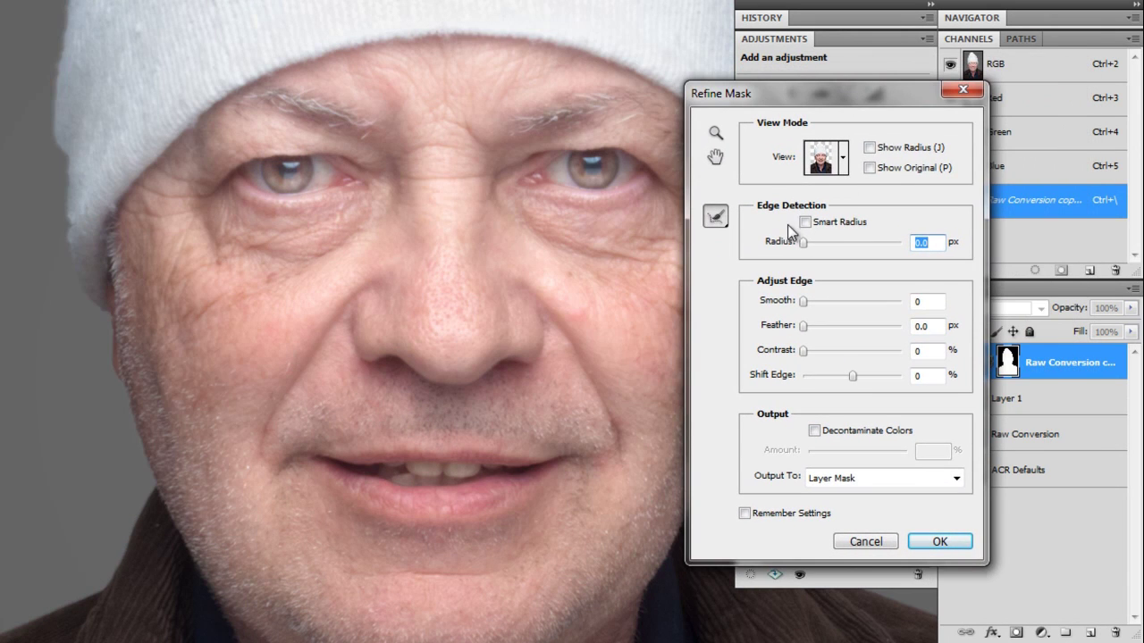
pyautogui.click(811, 243)
# Inspect the mask edge along the hat, face and jacket shoulder, and raise the edge detection radius to 2.2 px
pyautogui.moveTo(307, 69); pyautogui.dragTo(146, 368)
pyautogui.moveTo(359, 230); pyautogui.dragTo(239, 317)
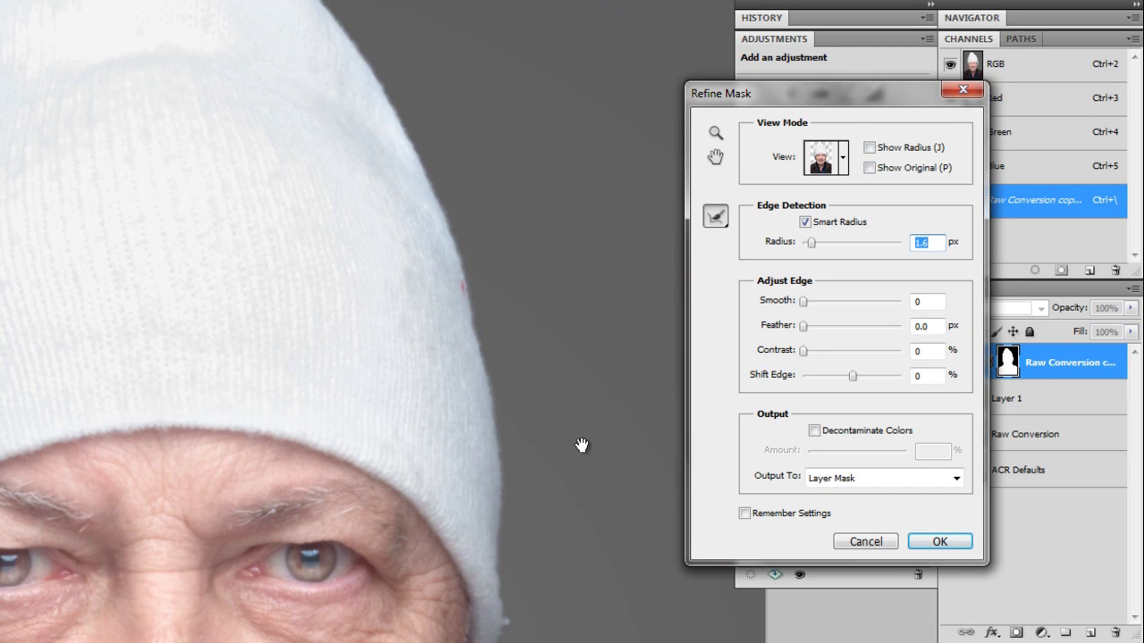
pyautogui.moveTo(582, 445); pyautogui.dragTo(582, 148)
pyautogui.moveTo(516, 383); pyautogui.dragTo(562, 146)
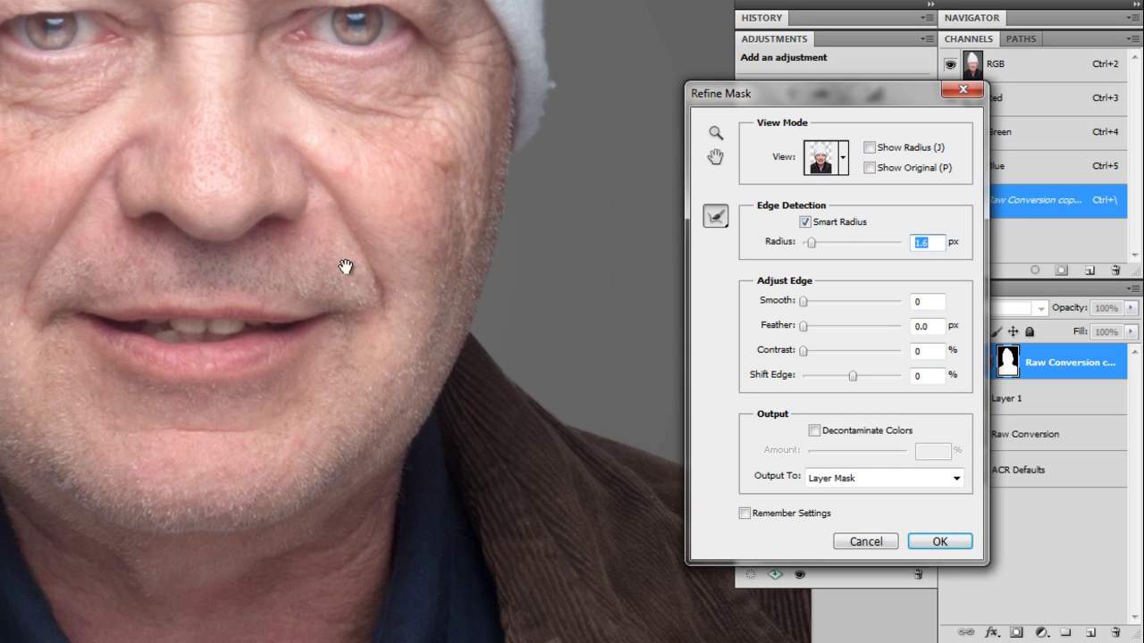
pyautogui.moveTo(346, 267)
pyautogui.mouseDown()
pyautogui.moveTo(220, 265)
pyautogui.moveTo(273, 79)
pyautogui.moveTo(174, 86)
pyautogui.mouseUp()
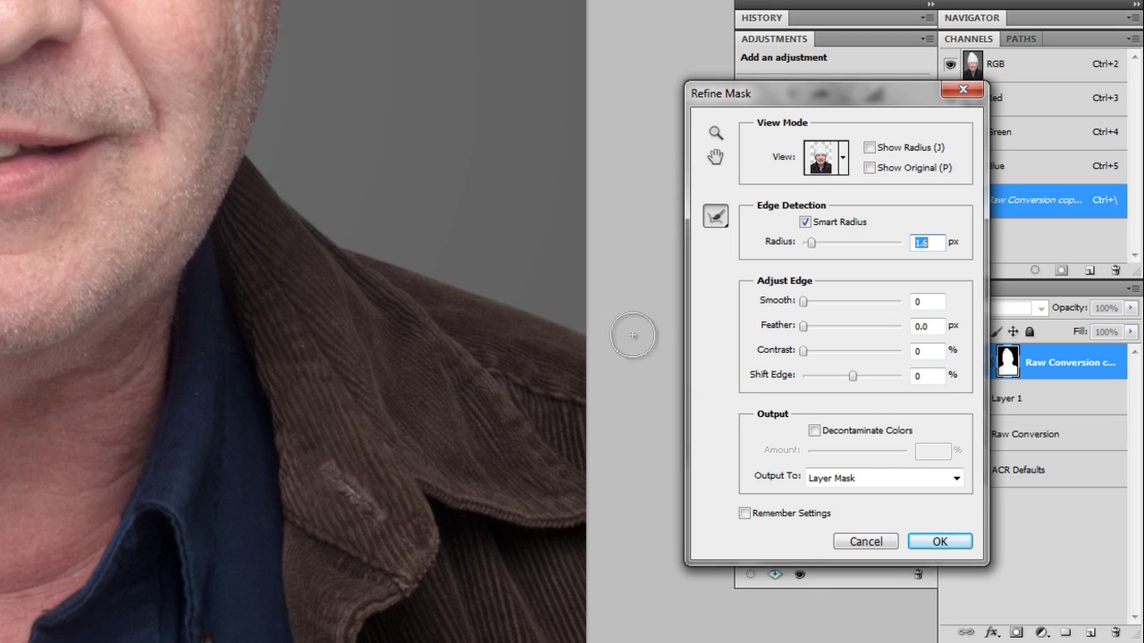
pyautogui.press('Up')
pyautogui.press('Up')
pyautogui.press('Up')
pyautogui.press('Up')
pyautogui.press('Up')
pyautogui.press('Up')
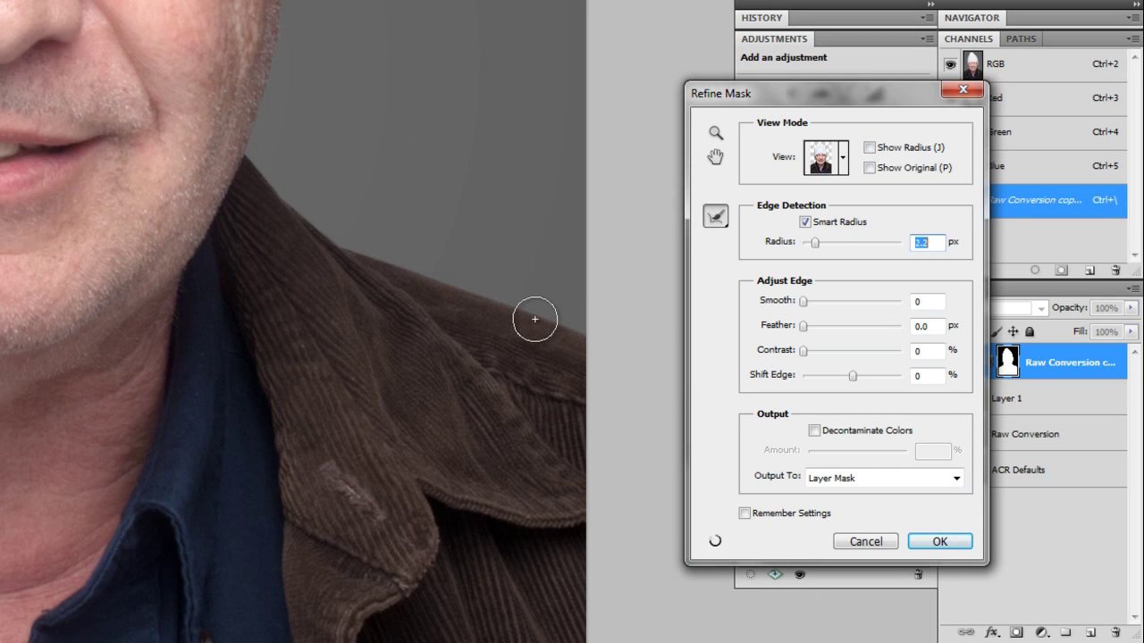
# Set the edge detection radius to 2.7 px, check the mask along the jacket shoulders and face, and apply the refinement
pyautogui.press('space')
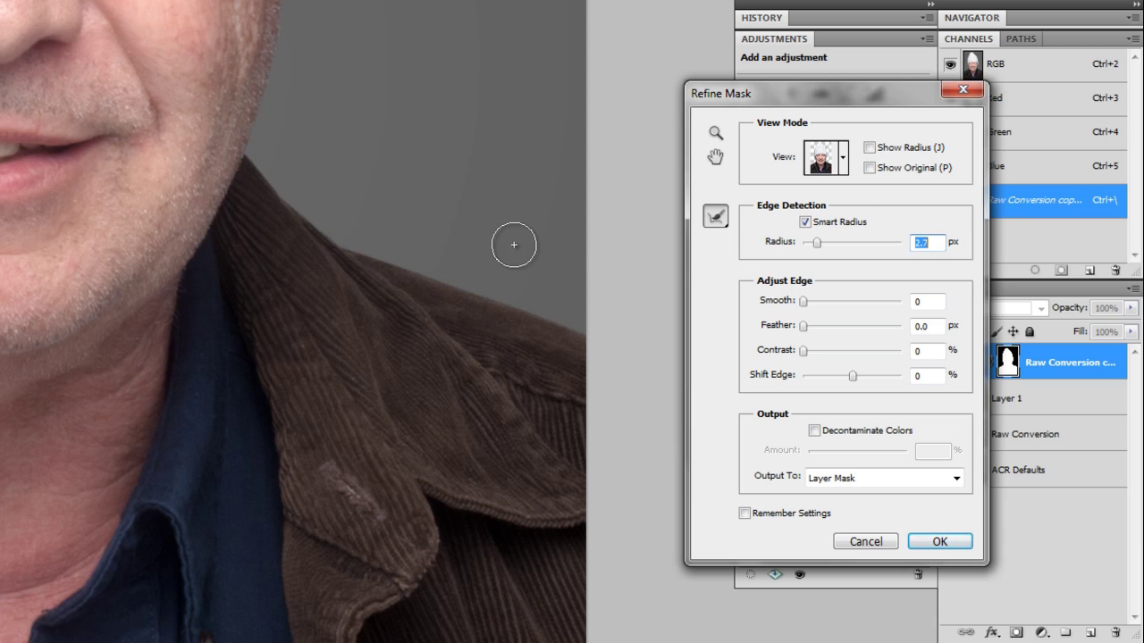
pyautogui.press('alt')
pyautogui.moveTo(330, 235)
pyautogui.mouseDown()
pyautogui.moveTo(614, 347)
pyautogui.moveTo(283, 201)
pyautogui.mouseUp()
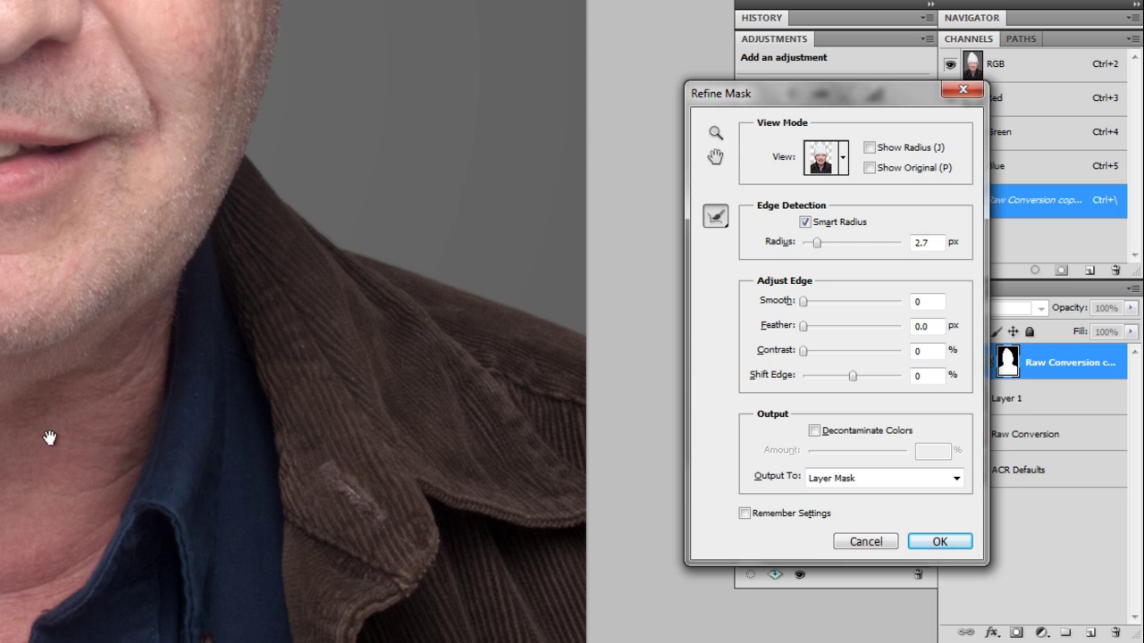
pyautogui.moveTo(48, 438); pyautogui.dragTo(719, 322)
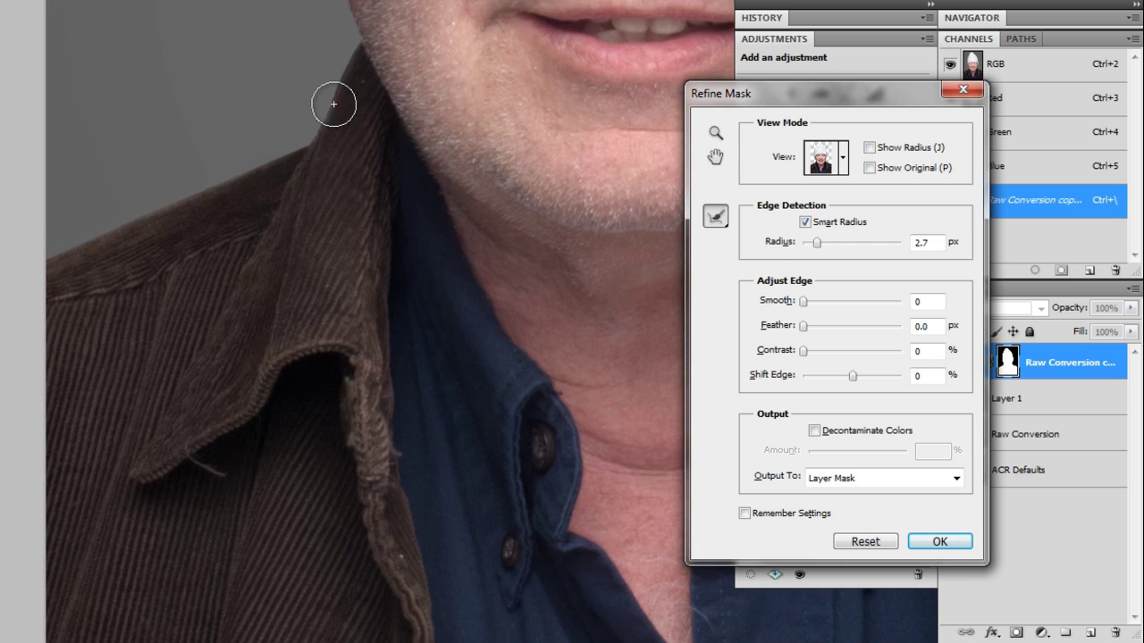
pyautogui.moveTo(331, 102)
pyautogui.mouseDown()
pyautogui.moveTo(294, 145)
pyautogui.moveTo(128, 214)
pyautogui.moveTo(61, 258)
pyautogui.mouseUp()
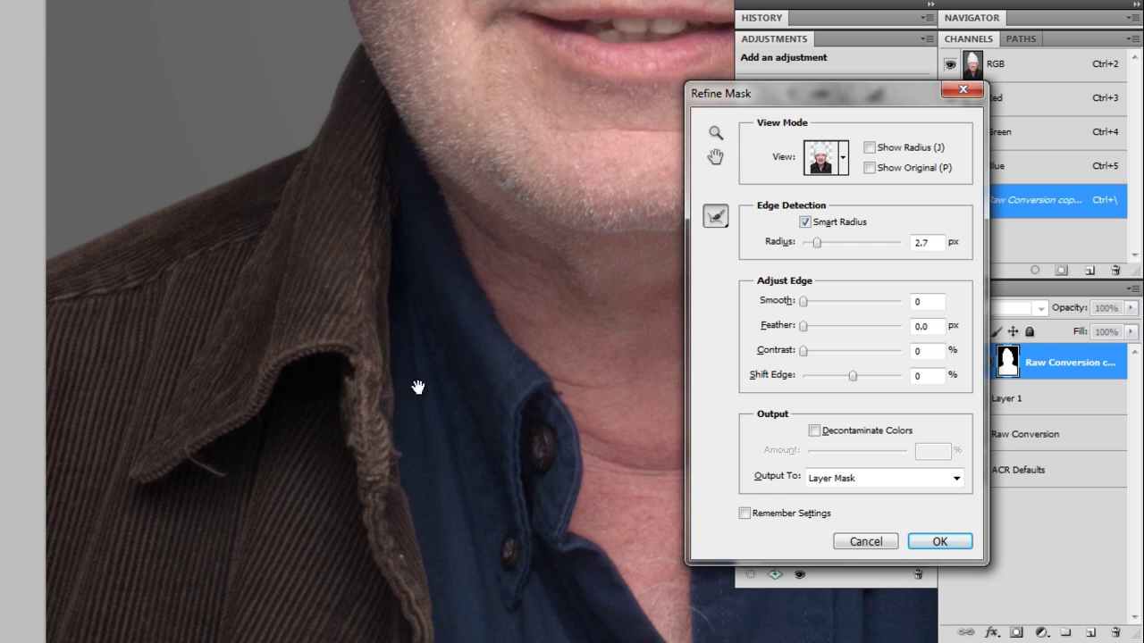
pyautogui.moveTo(417, 386); pyautogui.dragTo(321, 584)
pyautogui.moveTo(317, 352); pyautogui.dragTo(314, 457)
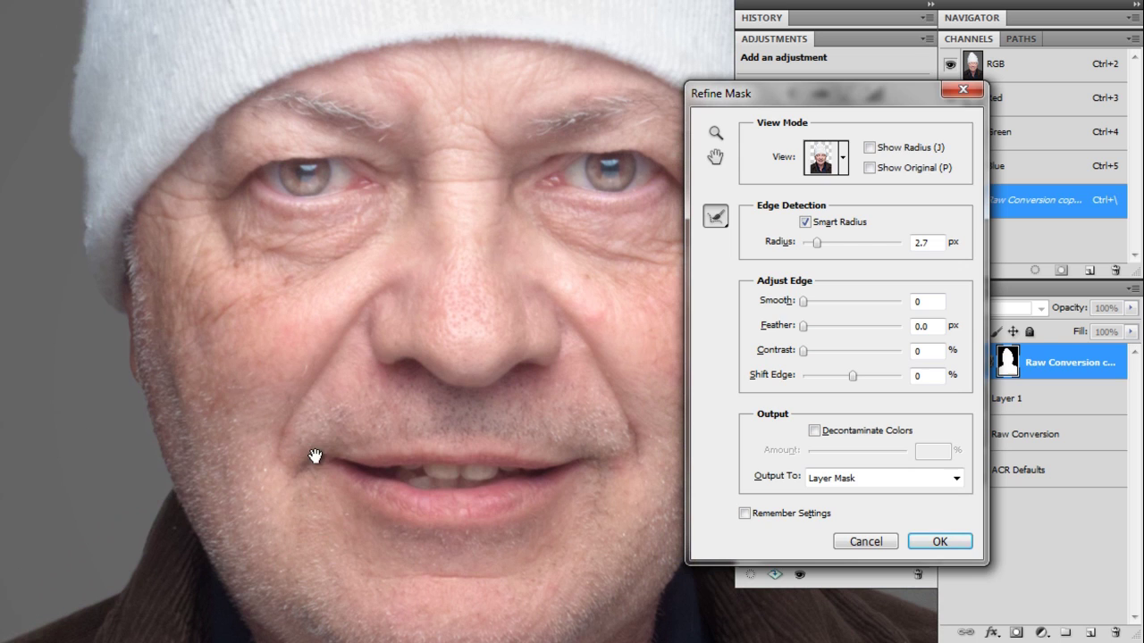
pyautogui.click(970, 547)
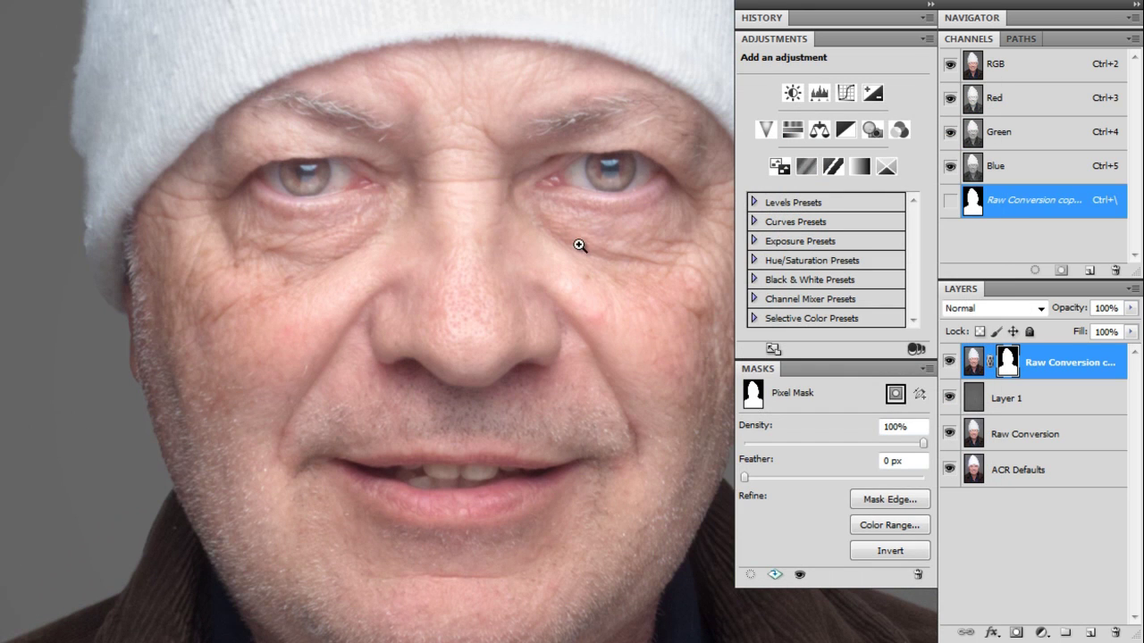
# Compare the whole portrait with and without the Layer 1 gradient, and examine the cutout around the hat and face
pyautogui.moveTo(596, 177); pyautogui.dragTo(491, 258)
pyautogui.keyDown('ctrl'); pyautogui.keyDown('alt'); pyautogui.click(491, 258); pyautogui.keyUp('alt'); pyautogui.keyUp('ctrl')
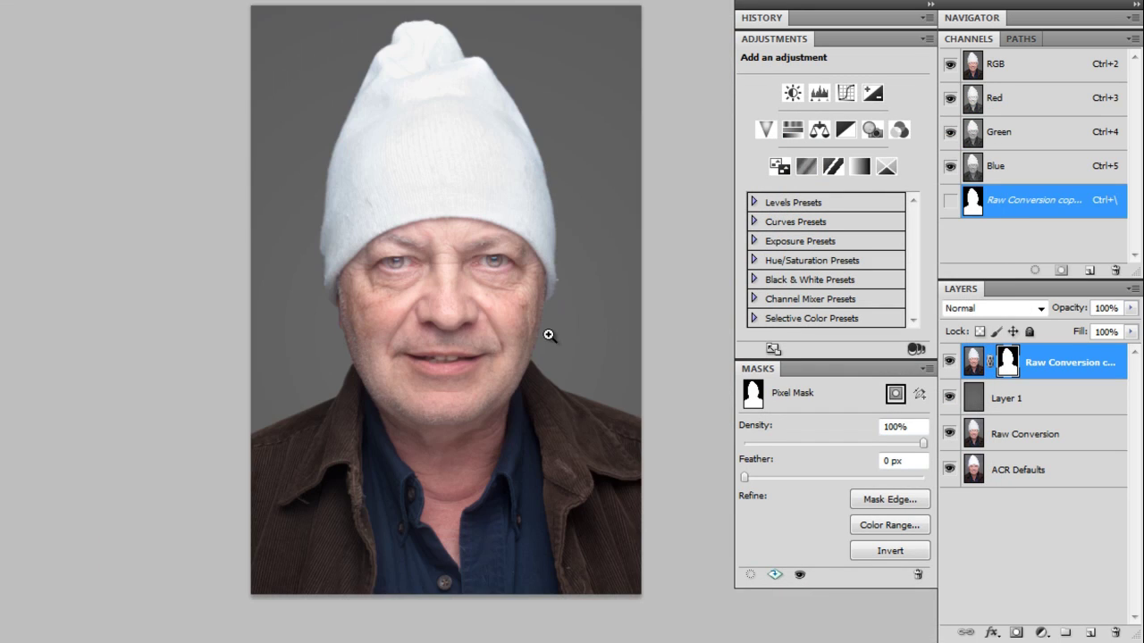
pyautogui.click(949, 399)
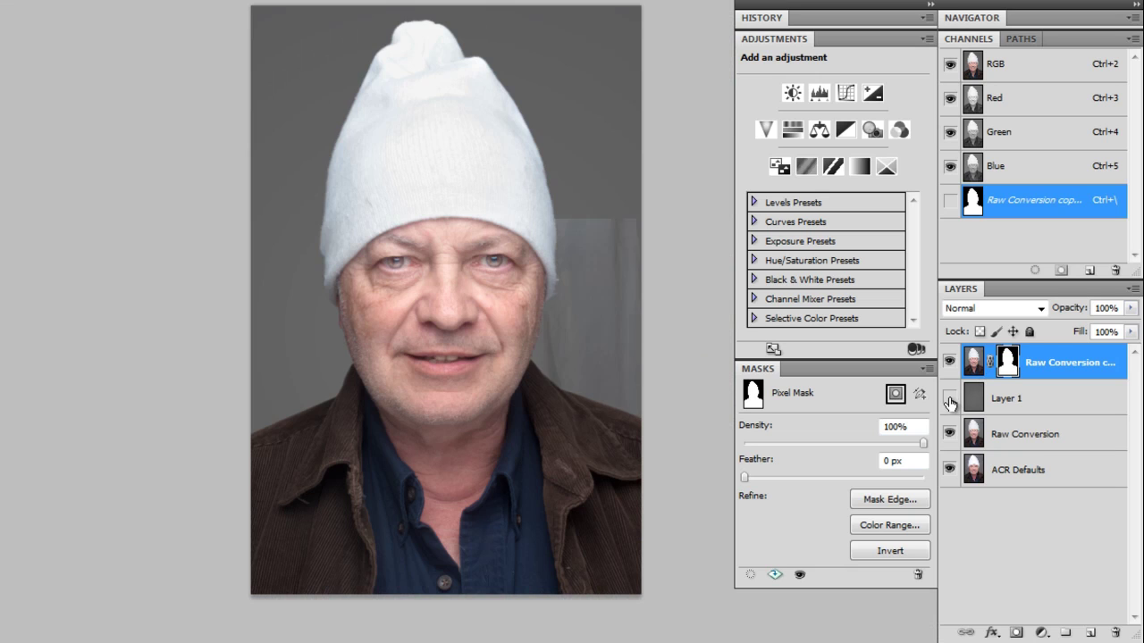
pyautogui.click(949, 398)
pyautogui.click(949, 398)
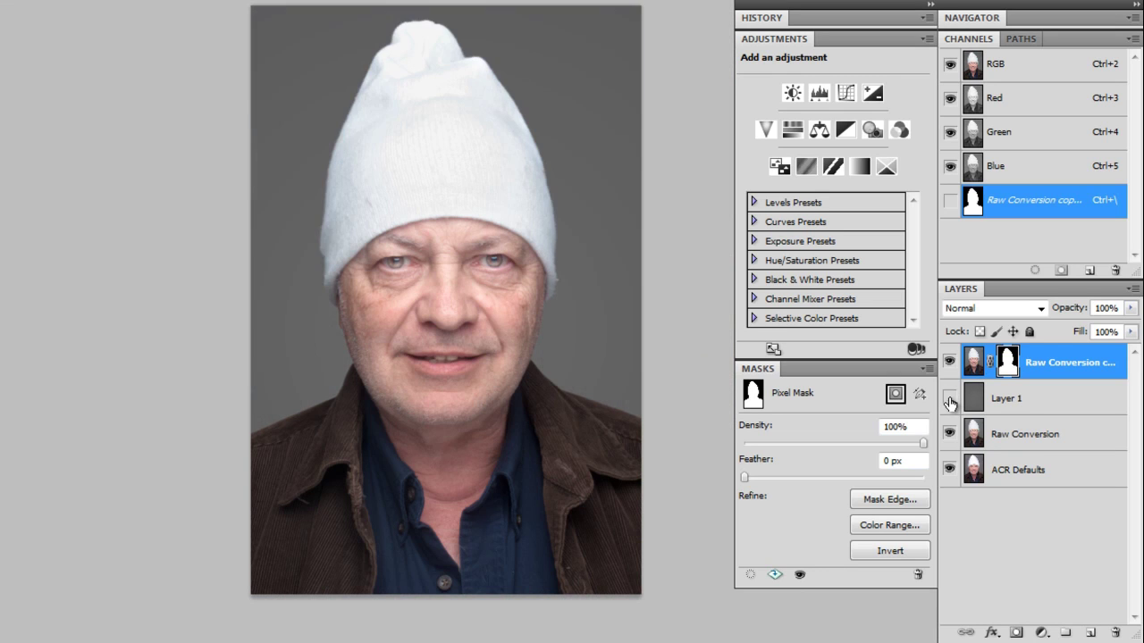
pyautogui.click(417, 119)
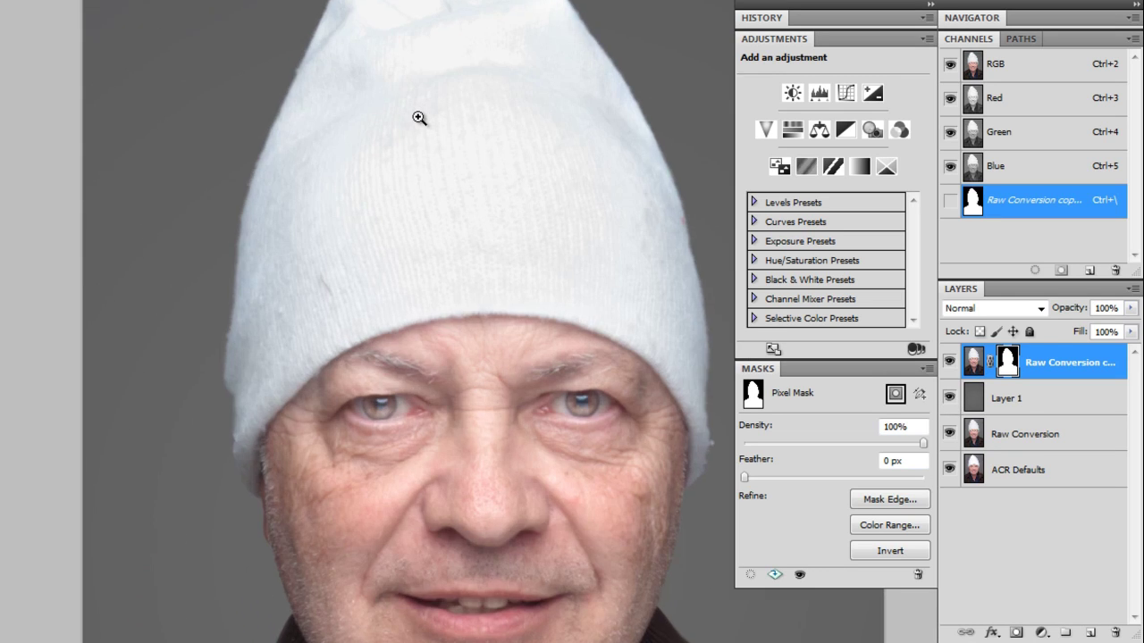
pyautogui.keyDown('alt'); pyautogui.click(419, 118); pyautogui.keyUp('alt')
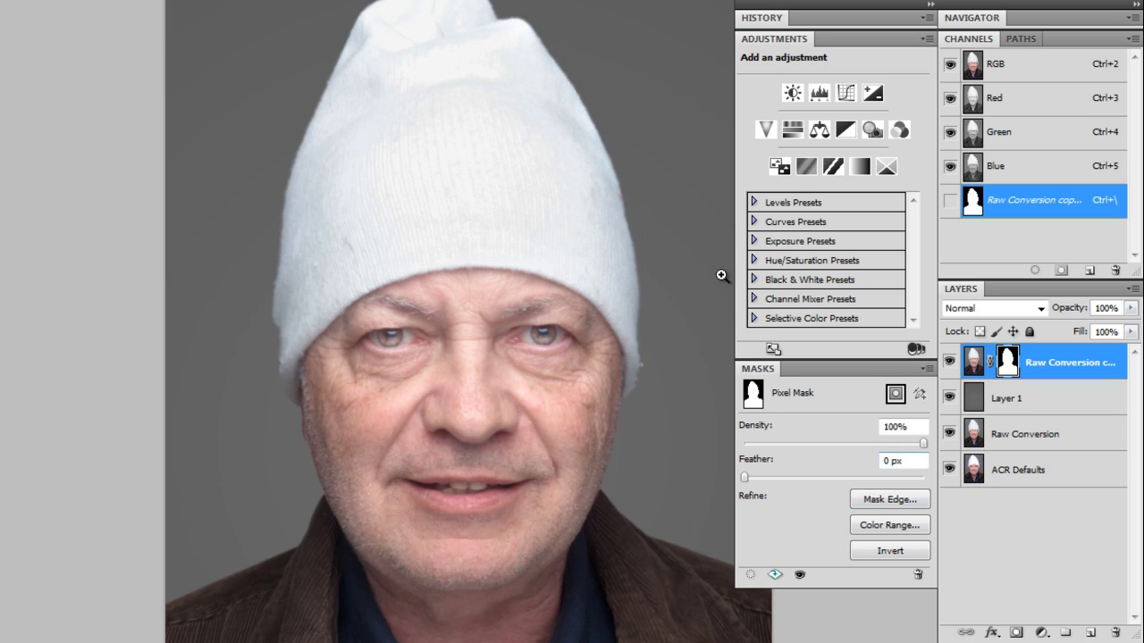
pyautogui.keyDown('alt'); pyautogui.click(641, 301); pyautogui.keyUp('alt')
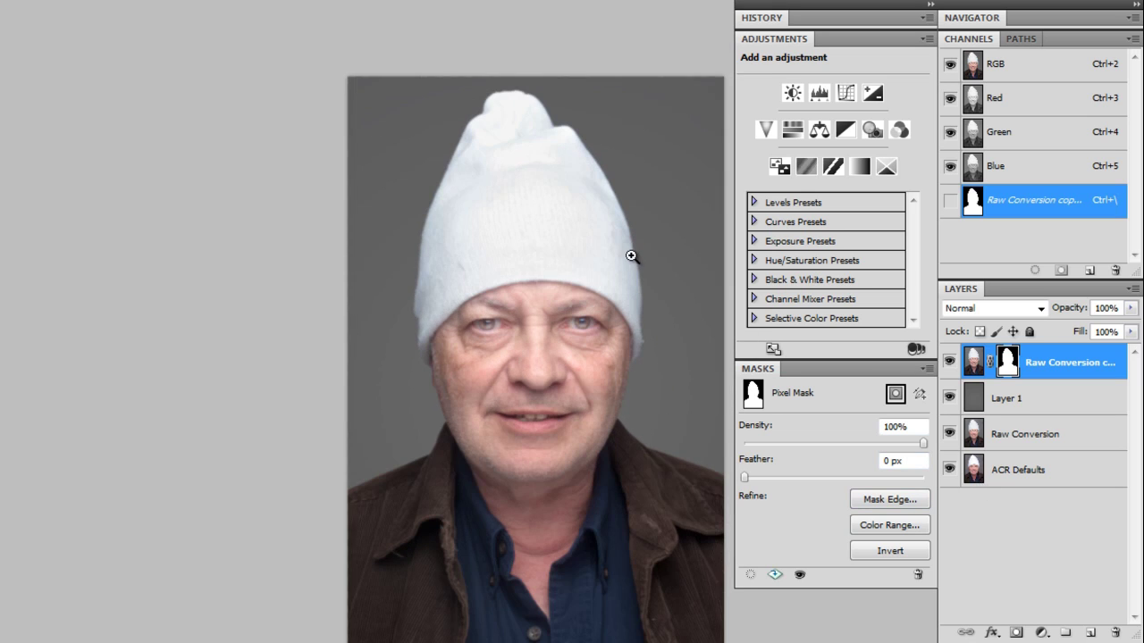
pyautogui.click(631, 256)
pyautogui.moveTo(529, 350); pyautogui.dragTo(445, 173)
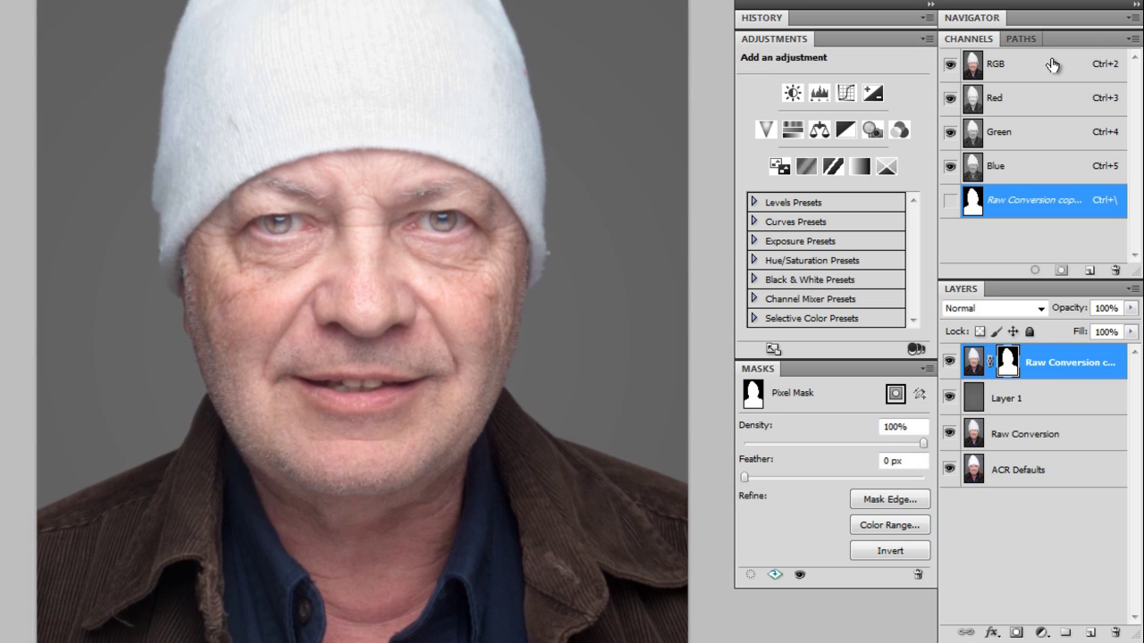
# Examine the Red, Green and Blue channels one by one, comparing skin and hat detail between Green and Blue
pyautogui.click(1051, 64)
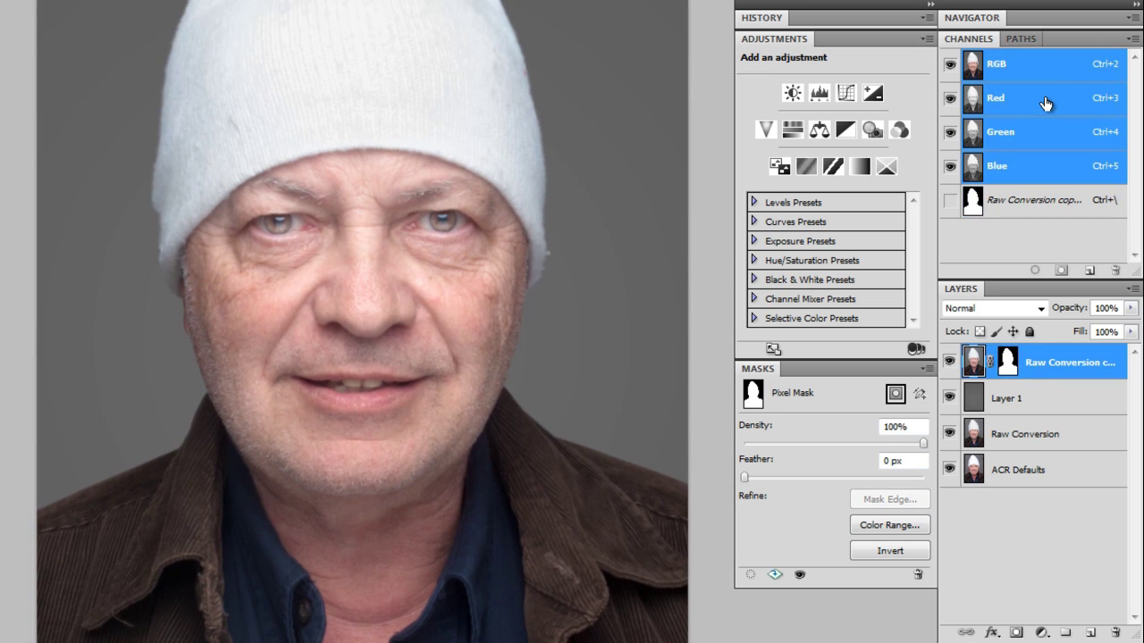
pyautogui.click(1046, 103)
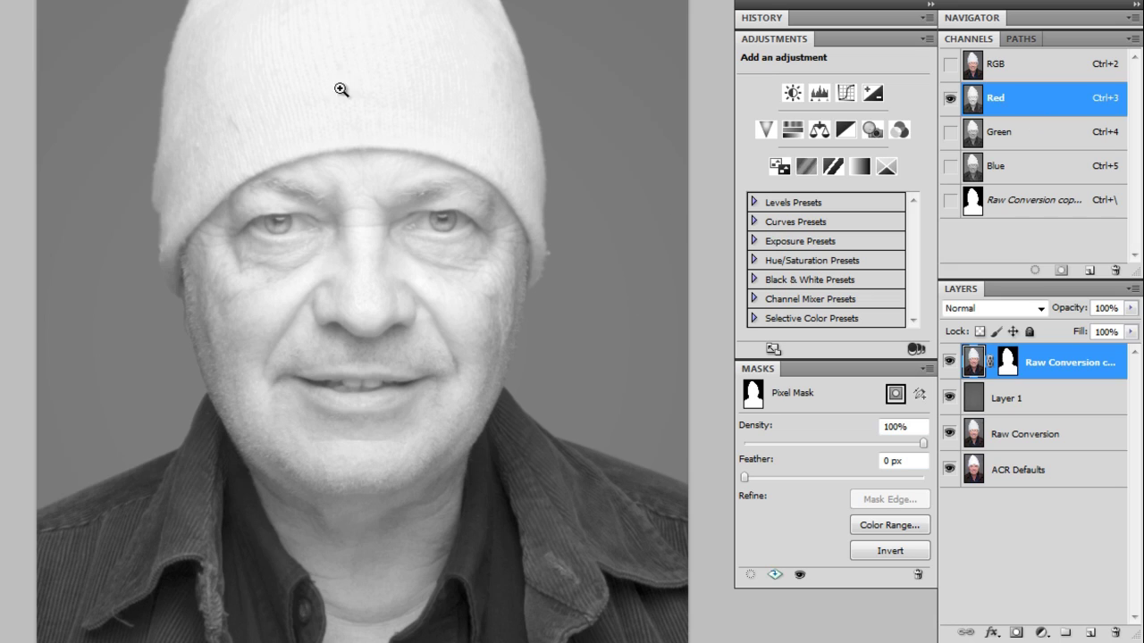
pyautogui.click(1061, 143)
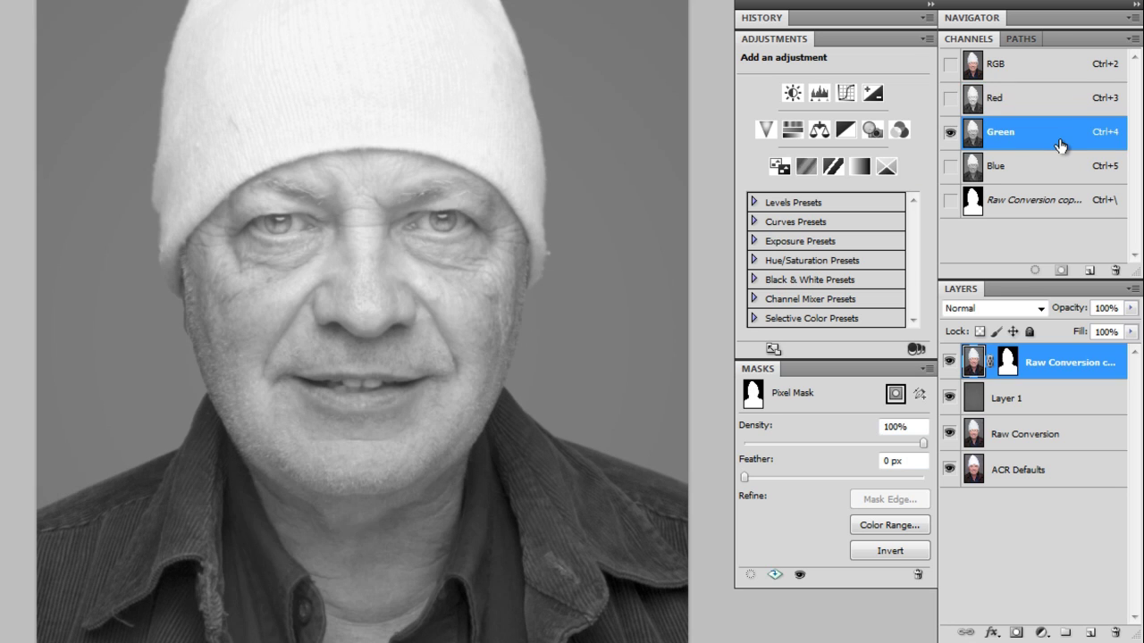
pyautogui.click(1041, 178)
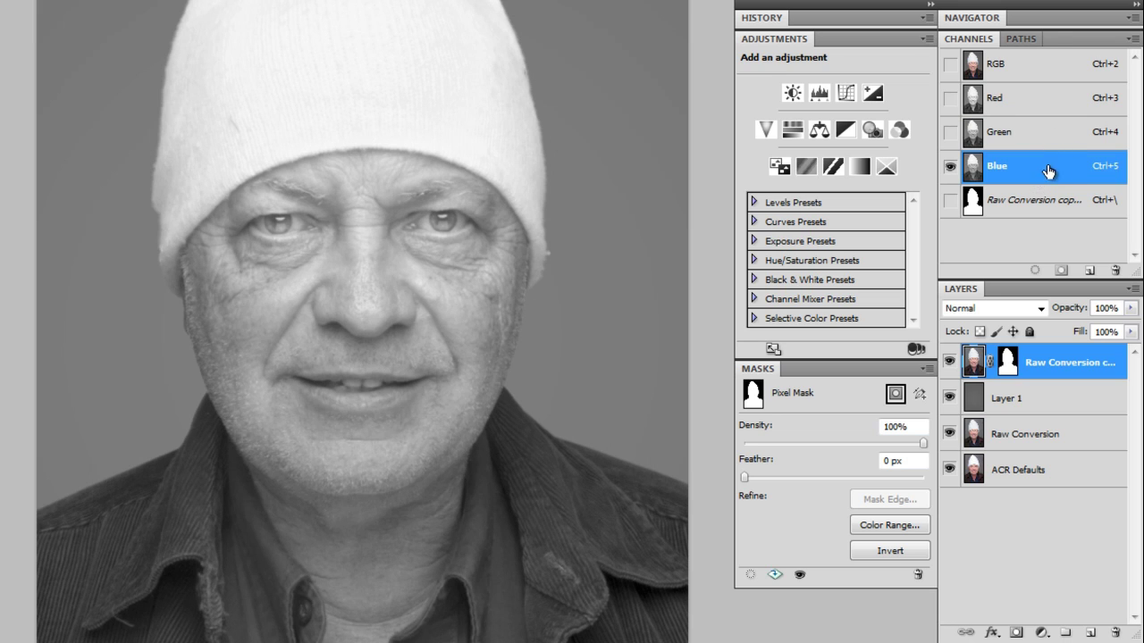
pyautogui.click(1049, 134)
pyautogui.click(1043, 164)
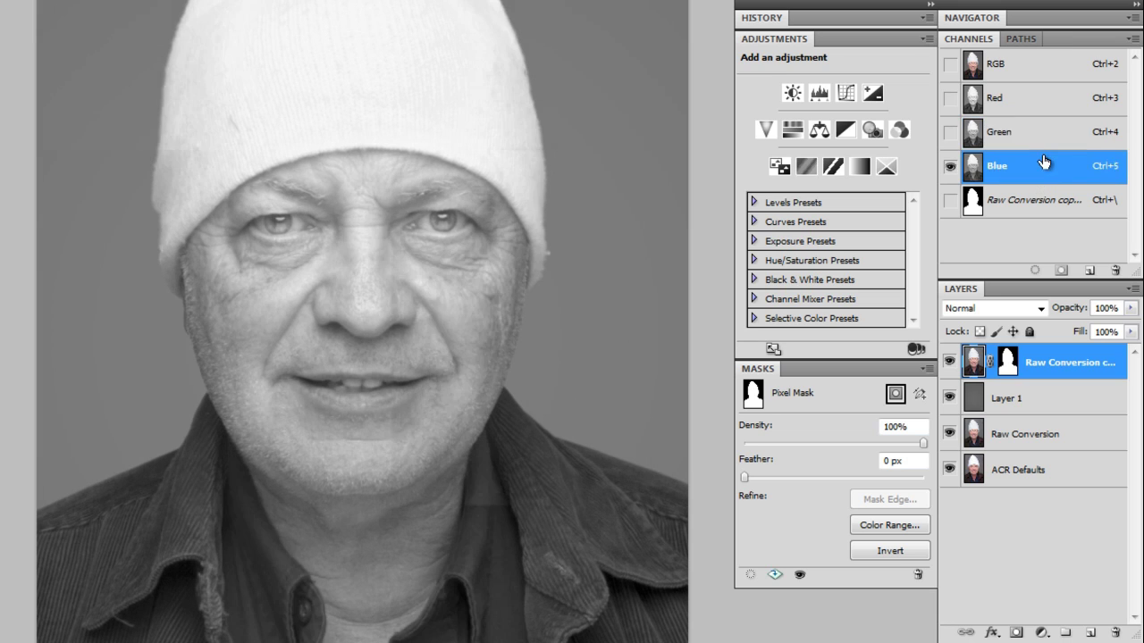
pyautogui.click(1033, 132)
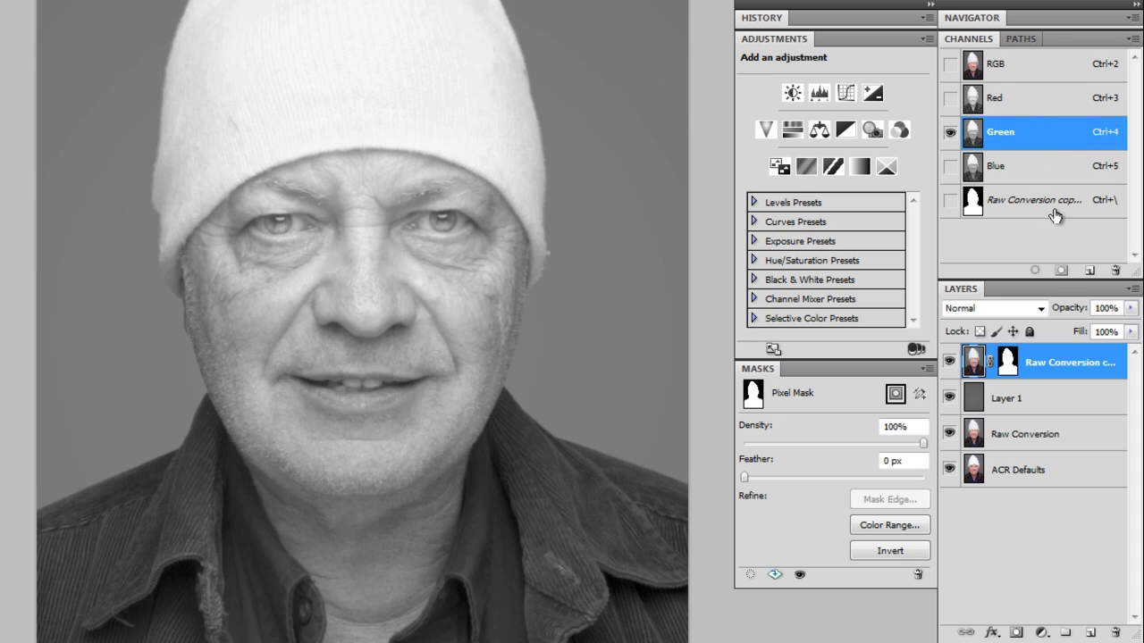
pyautogui.click(1037, 175)
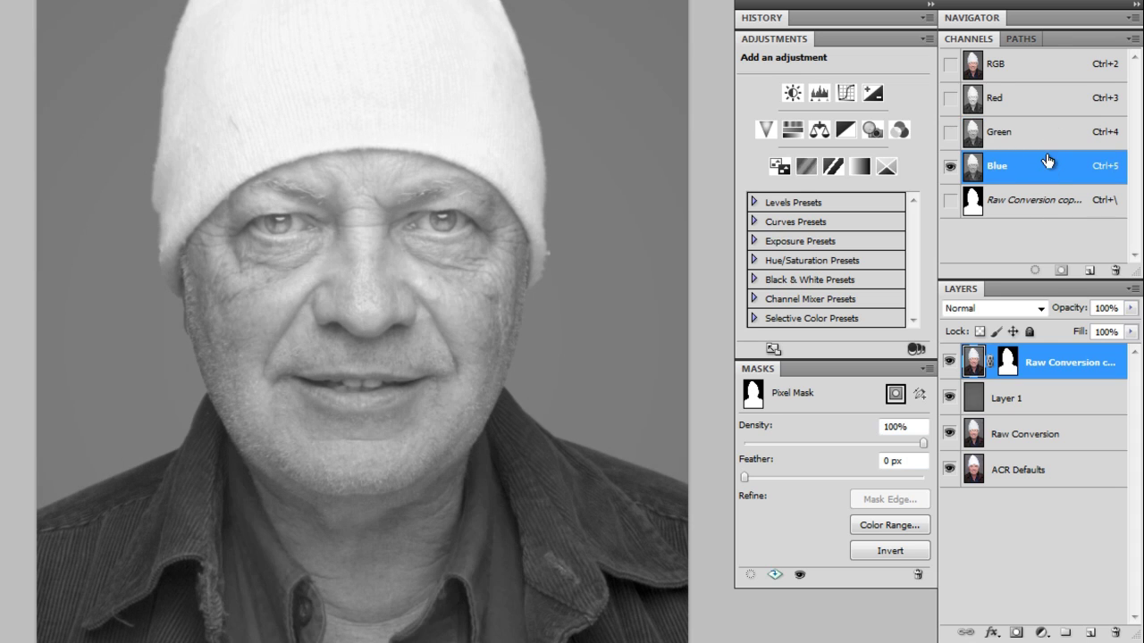
# Add a Channel Mixer adjustment layer above the masked portrait and turn on Monochrome
pyautogui.click(1015, 42)
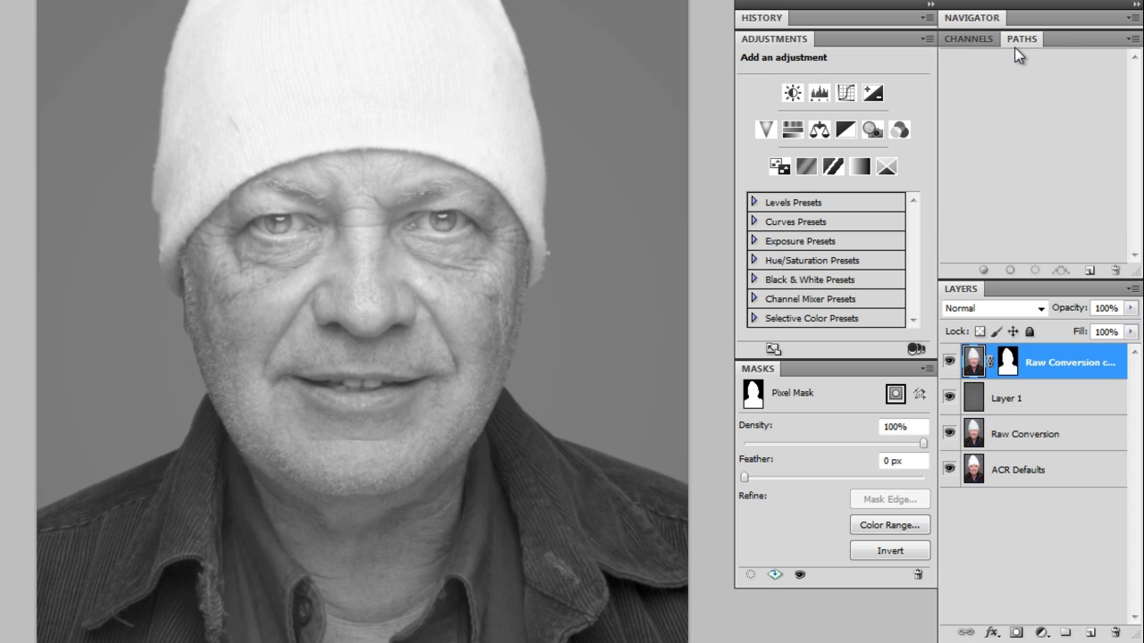
pyautogui.click(1041, 633)
pyautogui.click(1045, 505)
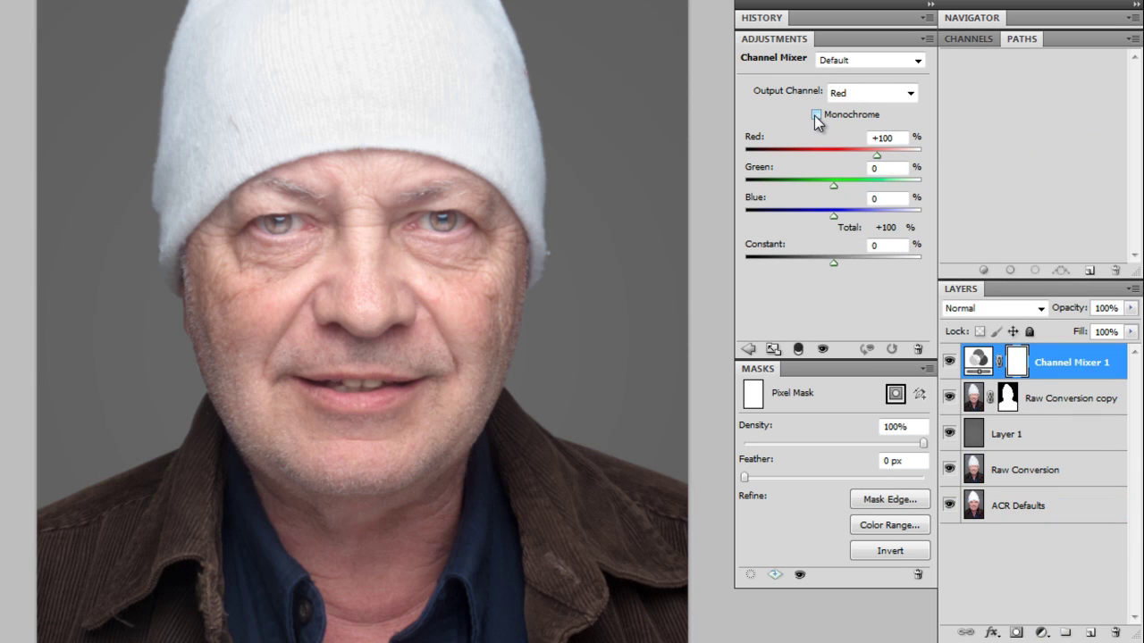
pyautogui.click(816, 115)
pyautogui.click(986, 40)
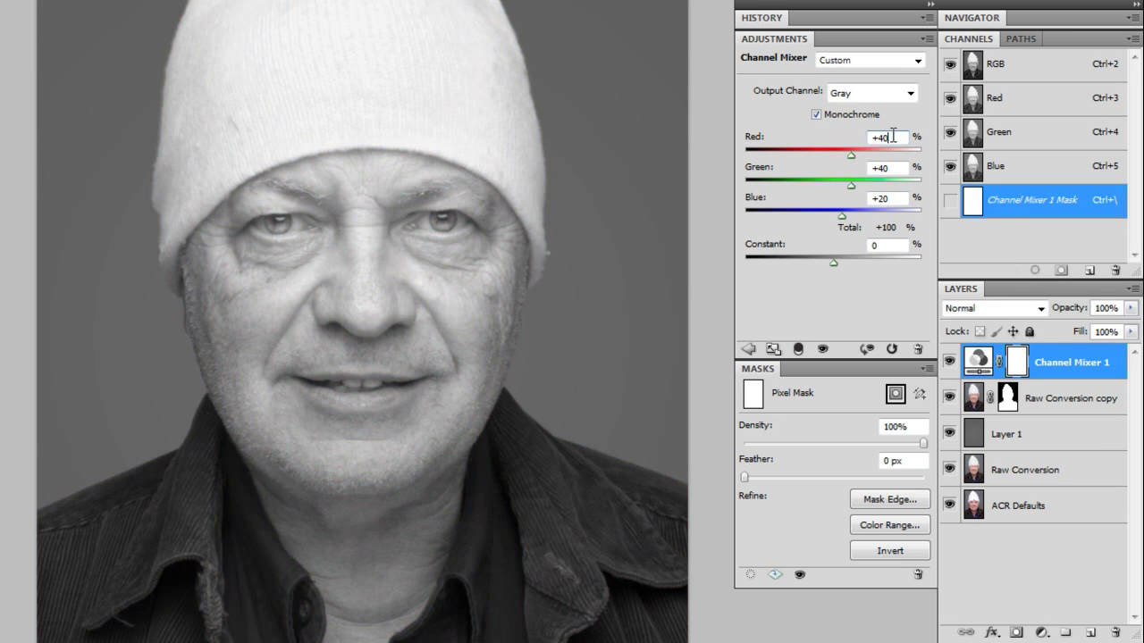
# Set the gray mix to Red 0%, Green 60% and Blue +45%, and change the adjustment layer's blend mode to Luminosity
pyautogui.write('0')
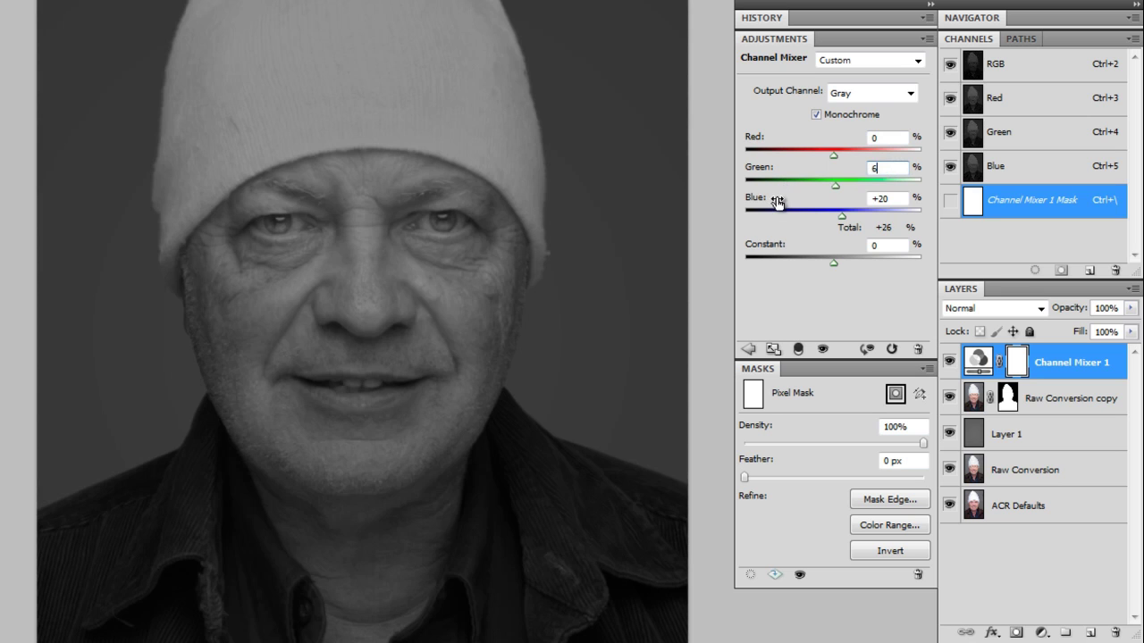
pyautogui.write('60')
pyautogui.click(891, 198)
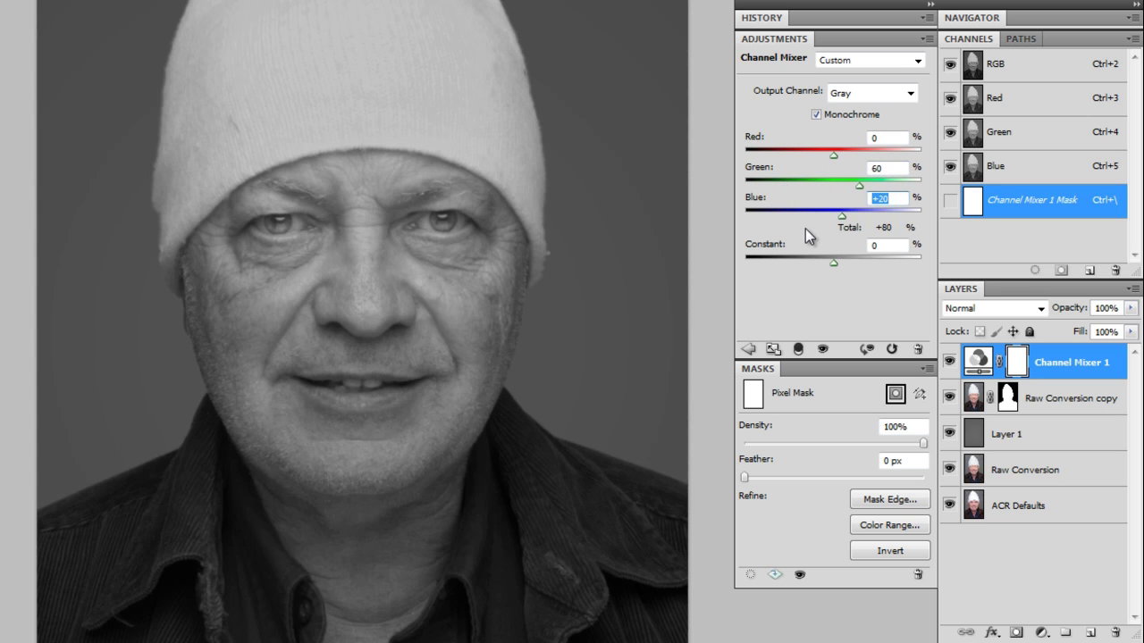
pyautogui.write('40')
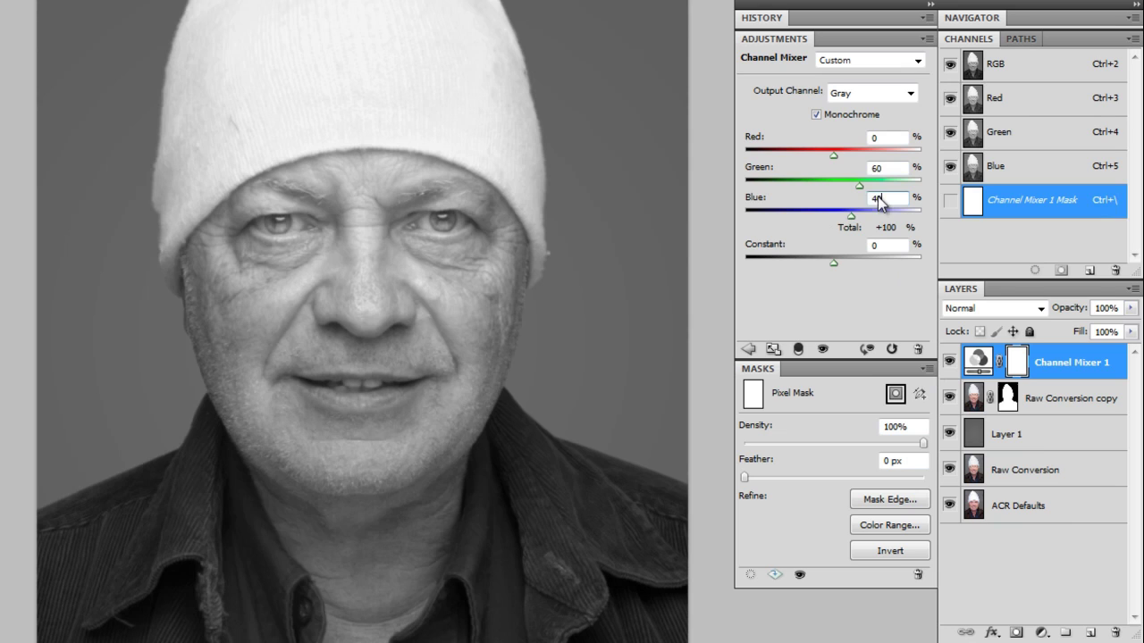
pyautogui.click(854, 218)
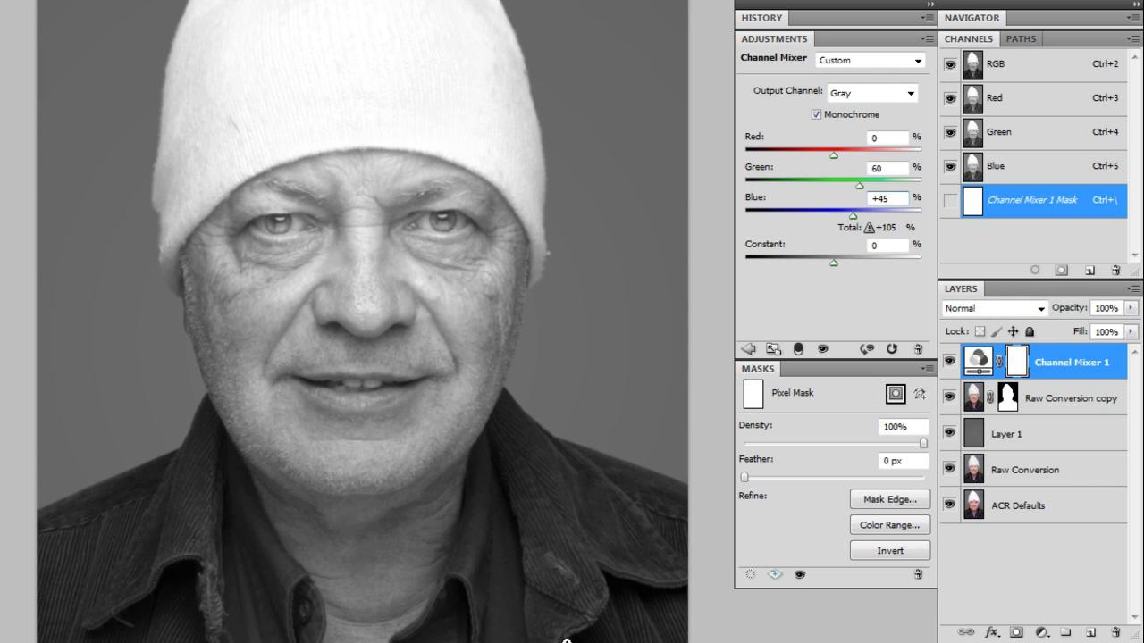
pyautogui.click(965, 314)
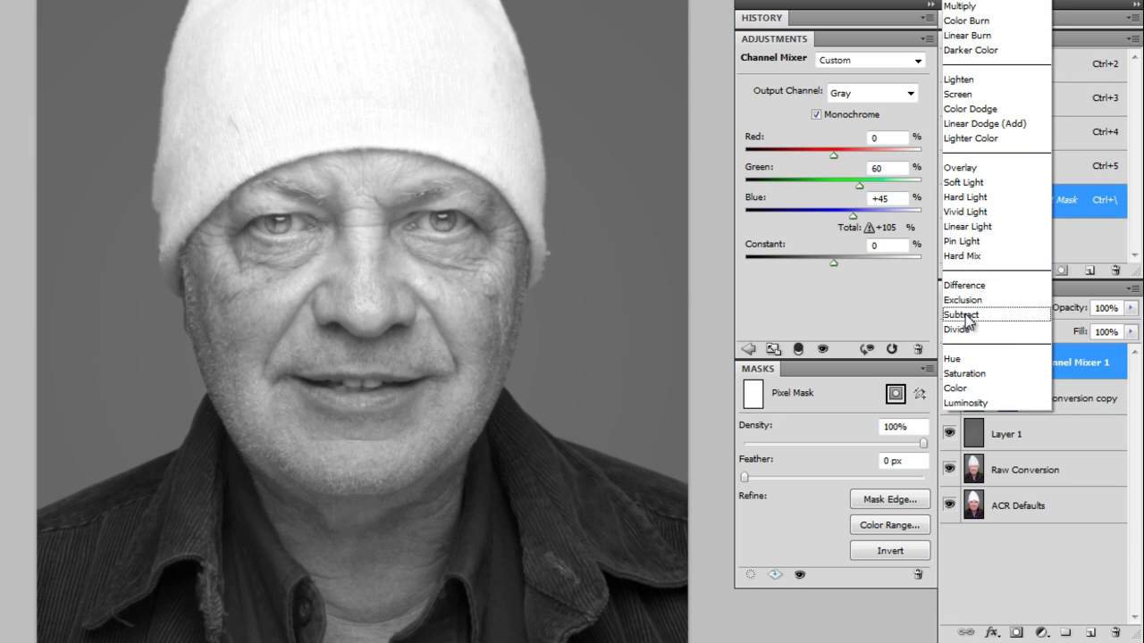
pyautogui.click(983, 403)
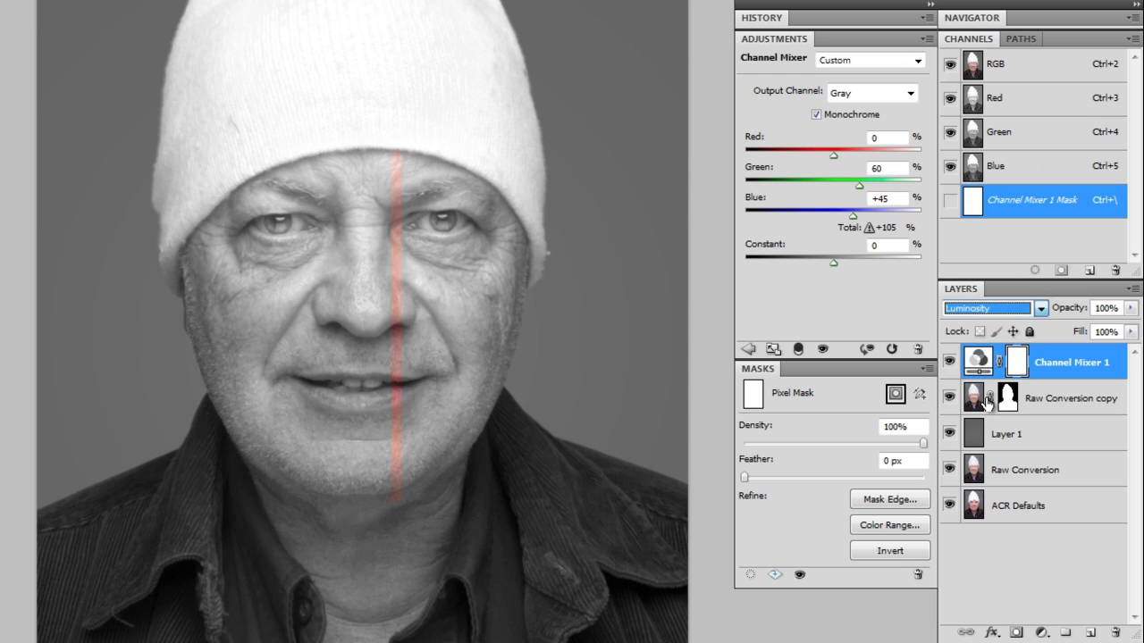
# Compare the portrait with and without the Channel Mixer 1 adjustment, both close up and with the whole hat in view
pyautogui.click(948, 362)
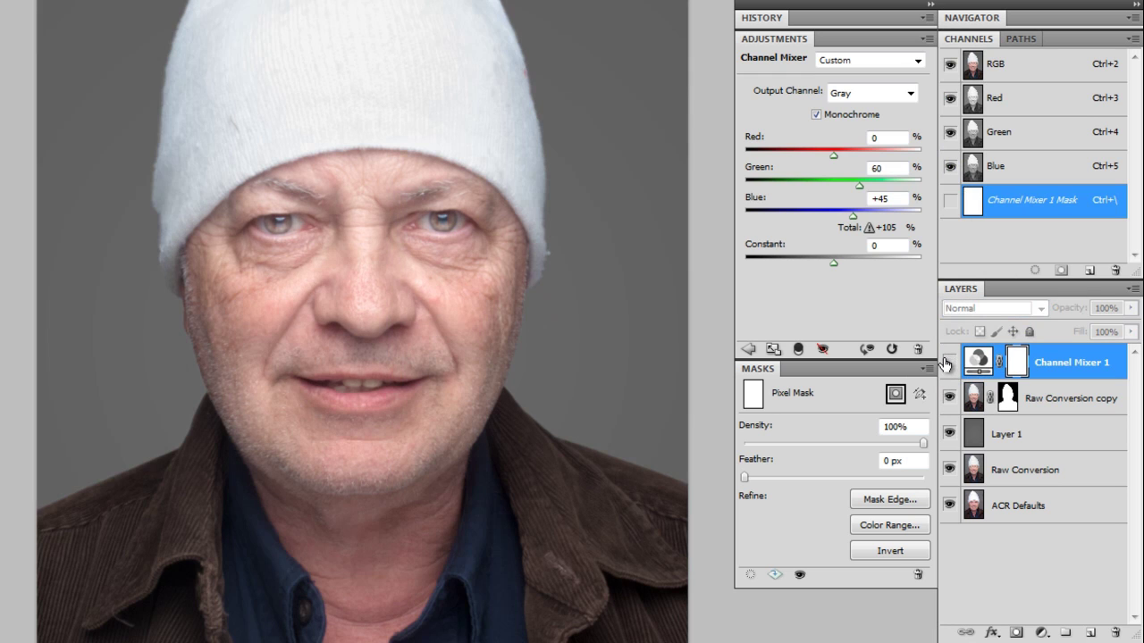
pyautogui.click(947, 363)
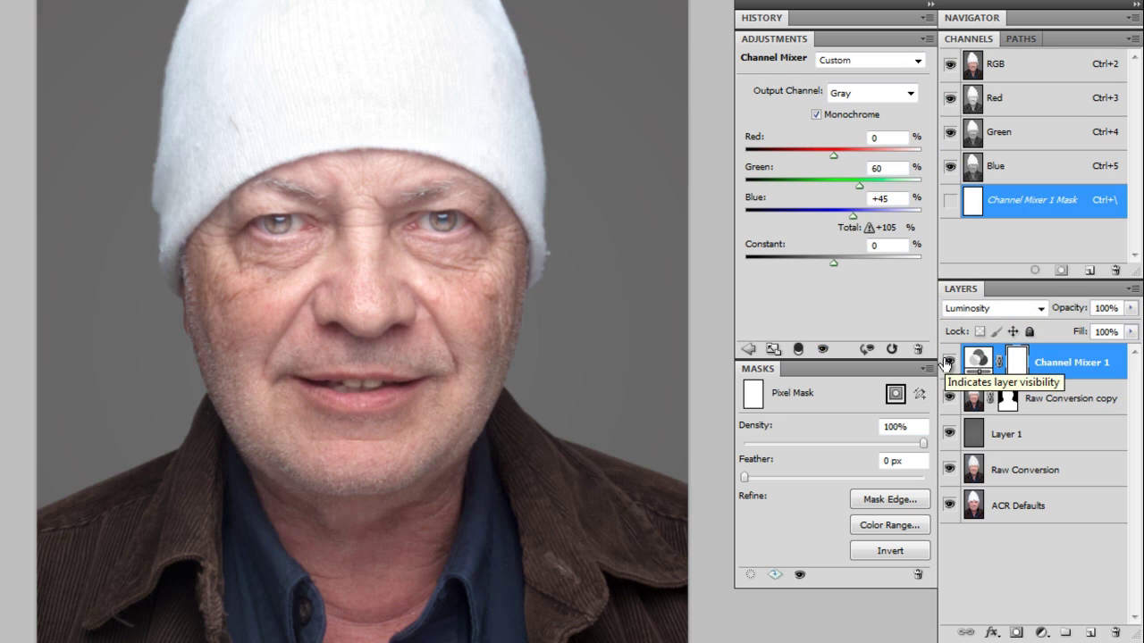
pyautogui.keyDown('alt'); pyautogui.click(437, 259); pyautogui.keyUp('alt')
pyautogui.keyDown('ctrl'); pyautogui.click(474, 278); pyautogui.keyUp('ctrl')
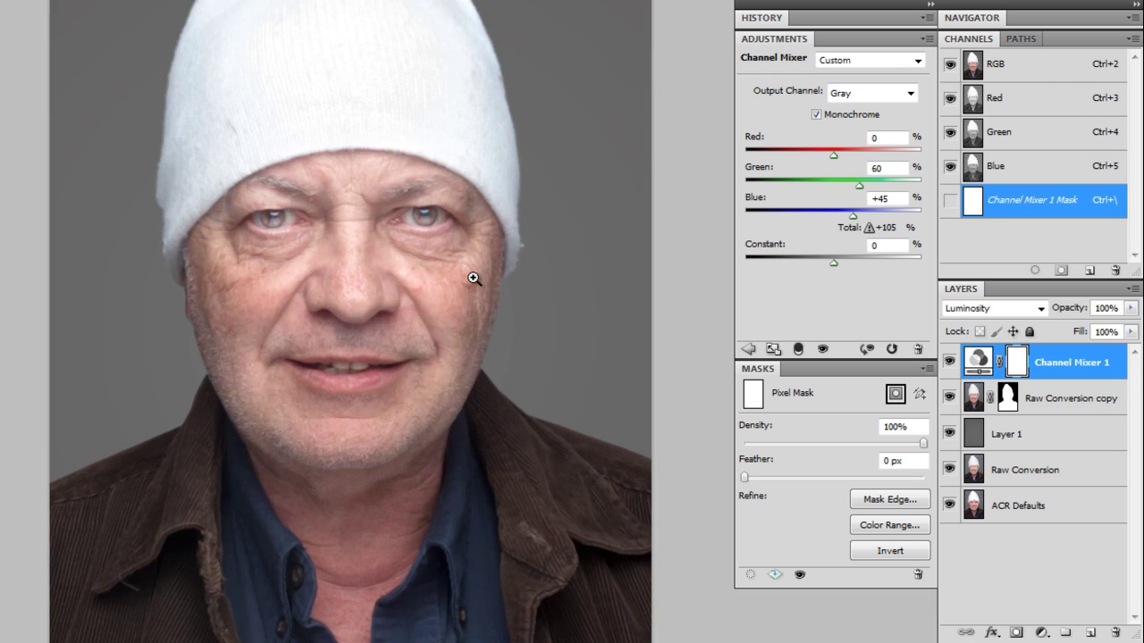
pyautogui.keyDown('ctrl'); pyautogui.keyDown('alt'); pyautogui.click(473, 276); pyautogui.keyUp('alt'); pyautogui.keyUp('ctrl')
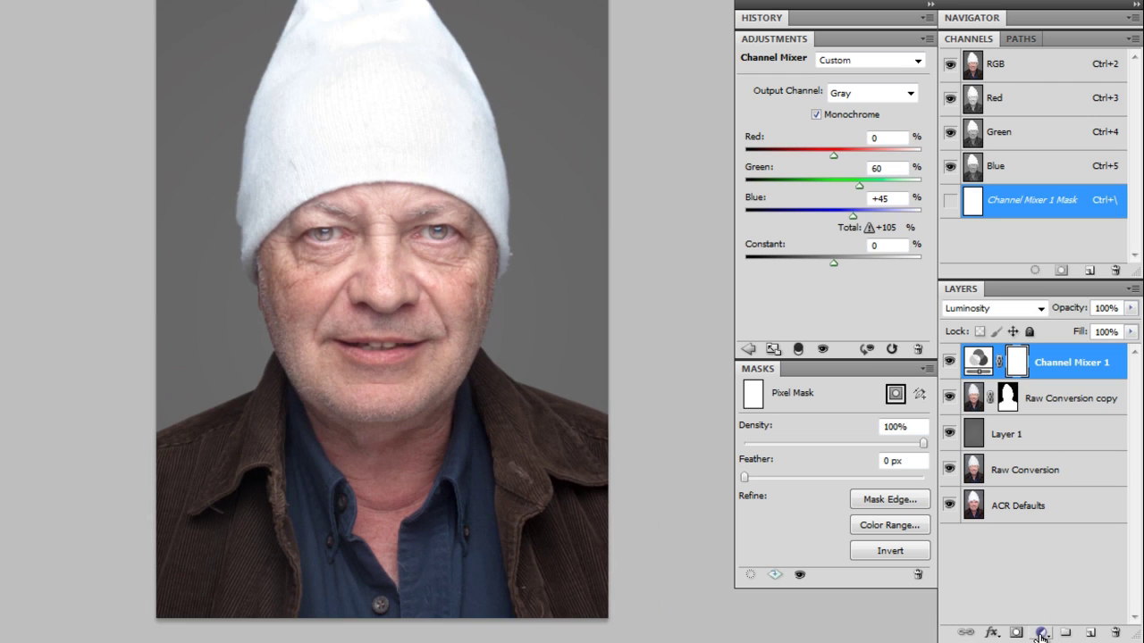
pyautogui.moveTo(404, 137); pyautogui.dragTo(396, 286)
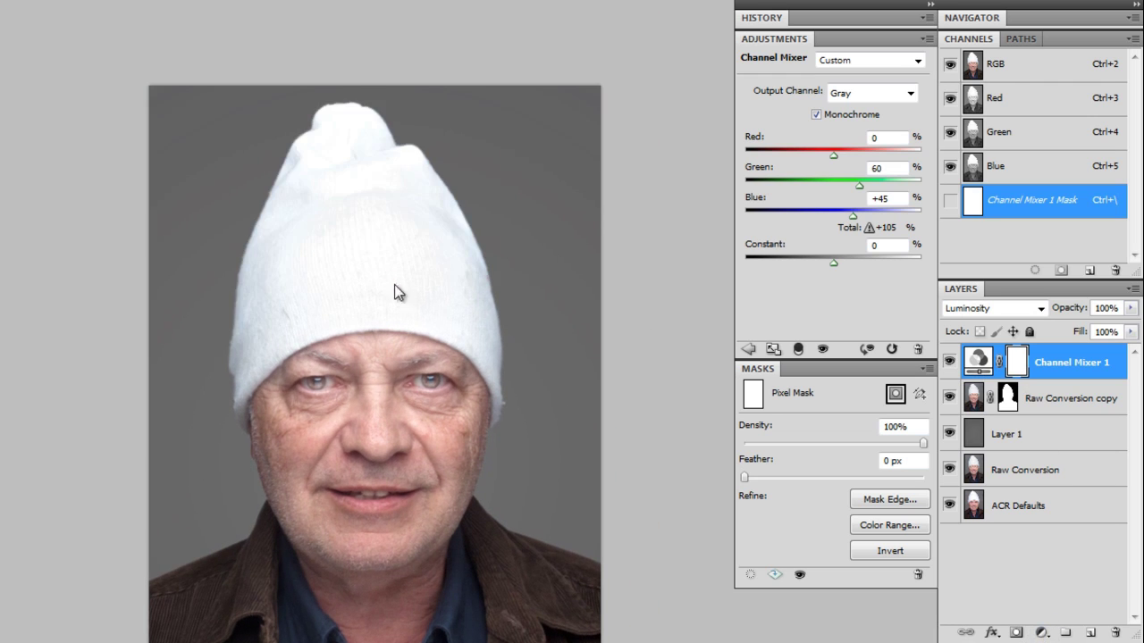
pyautogui.click(949, 362)
pyautogui.click(949, 363)
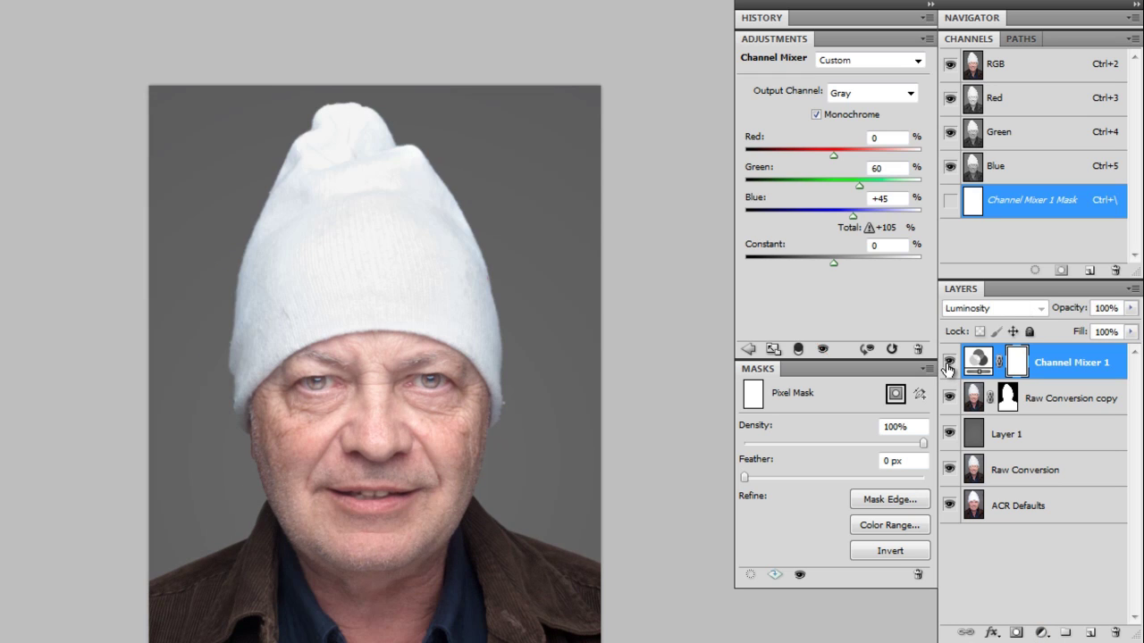
# Toggle the Channel Mixer 1 adjustment off and on to compare tones in the hat, face, jacket and shirt
pyautogui.click(948, 365)
pyautogui.click(948, 365)
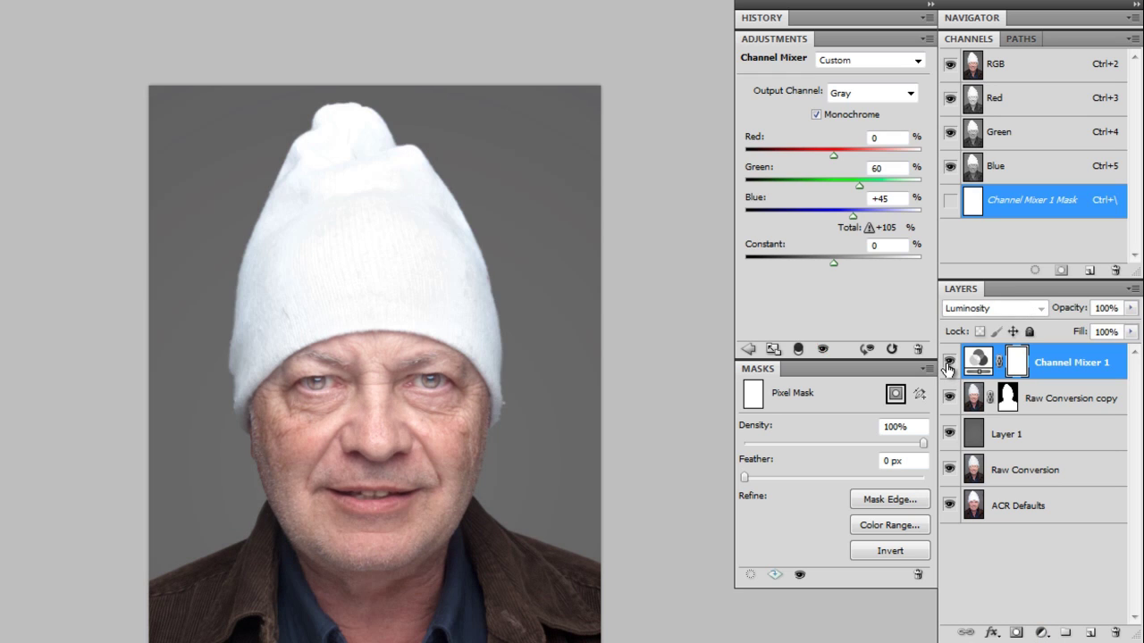
pyautogui.click(948, 364)
pyautogui.click(948, 364)
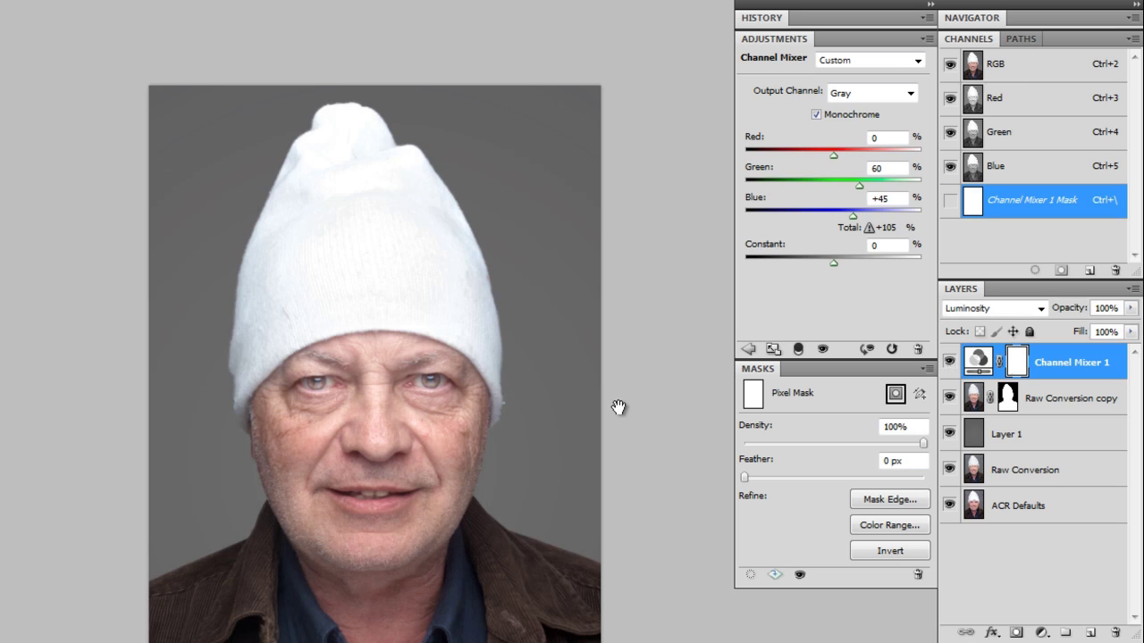
pyautogui.moveTo(616, 403); pyautogui.dragTo(623, 327)
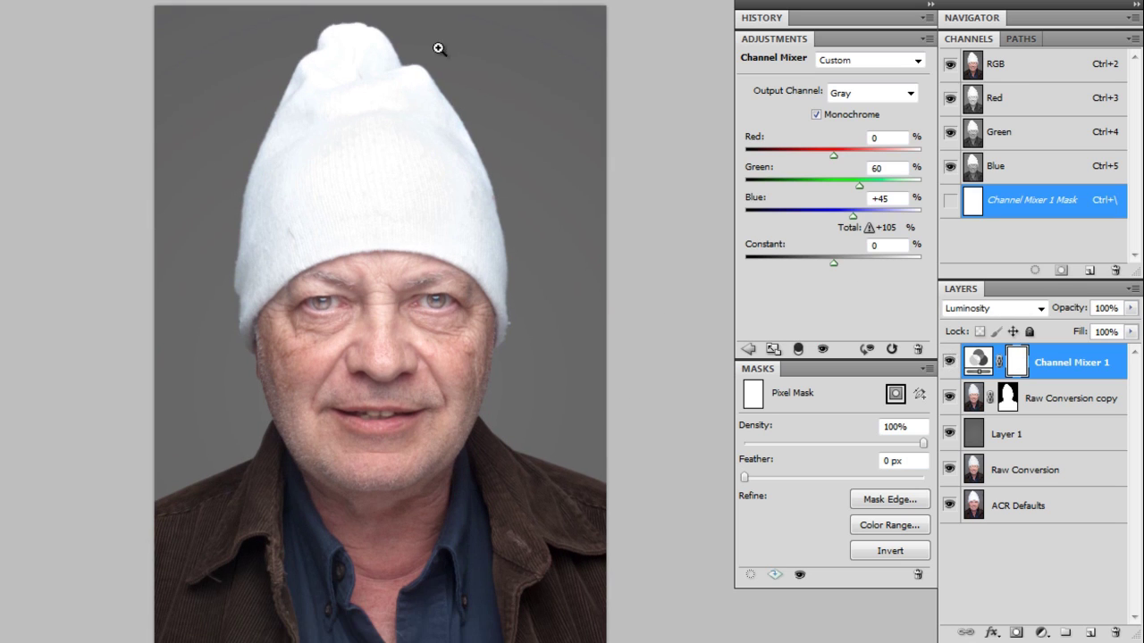
pyautogui.moveTo(371, 443); pyautogui.dragTo(353, 346)
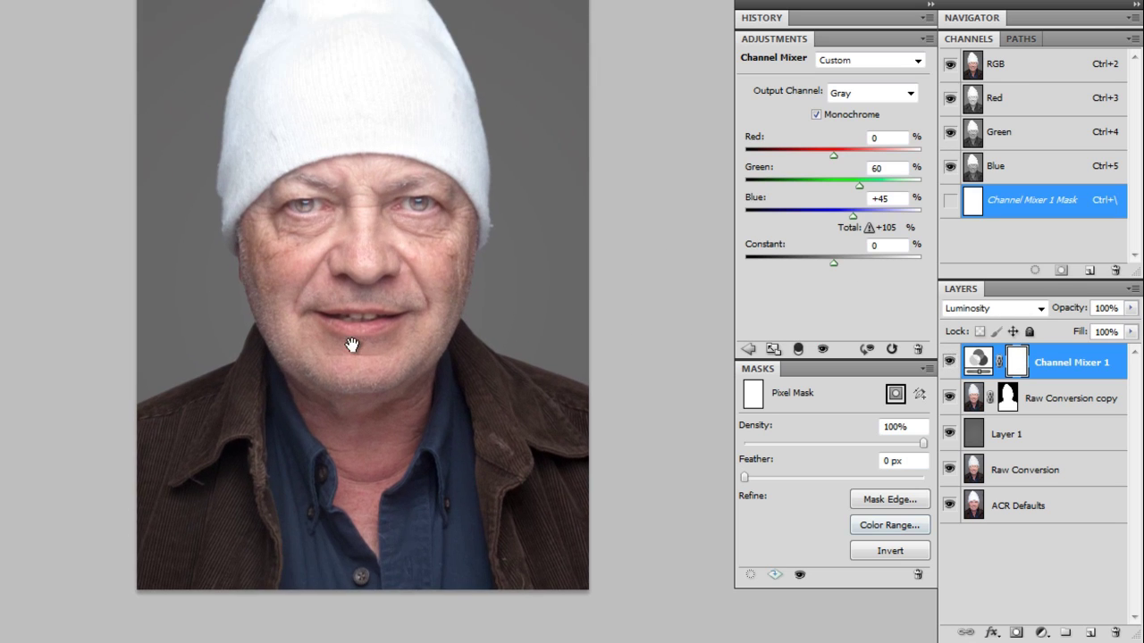
pyautogui.click(949, 363)
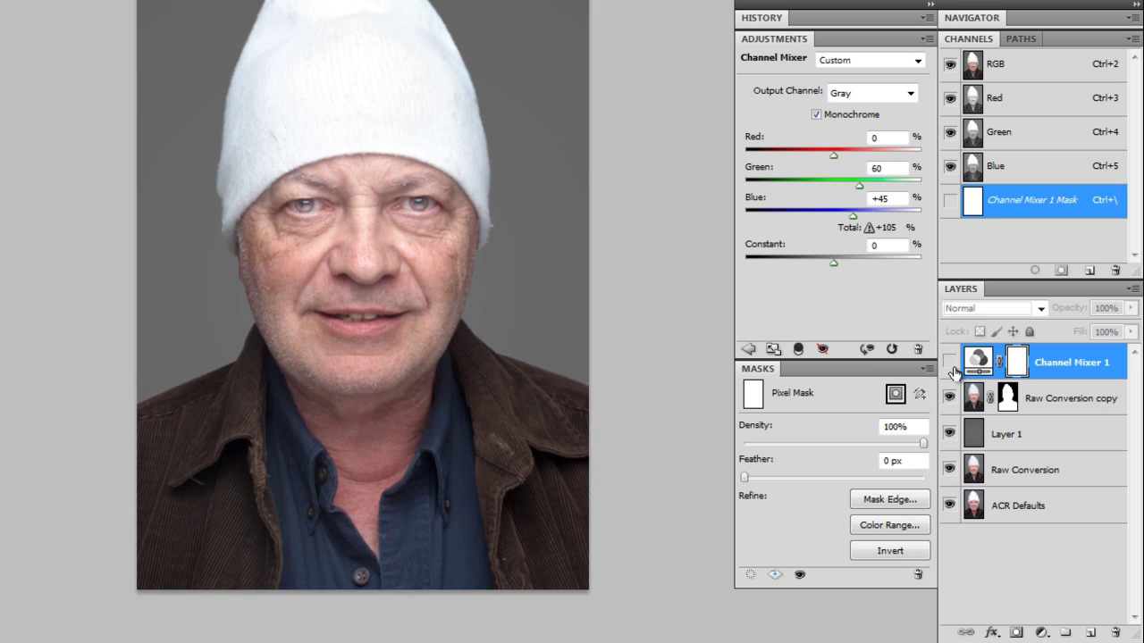
pyautogui.click(950, 362)
pyautogui.click(950, 362)
pyautogui.click(950, 362)
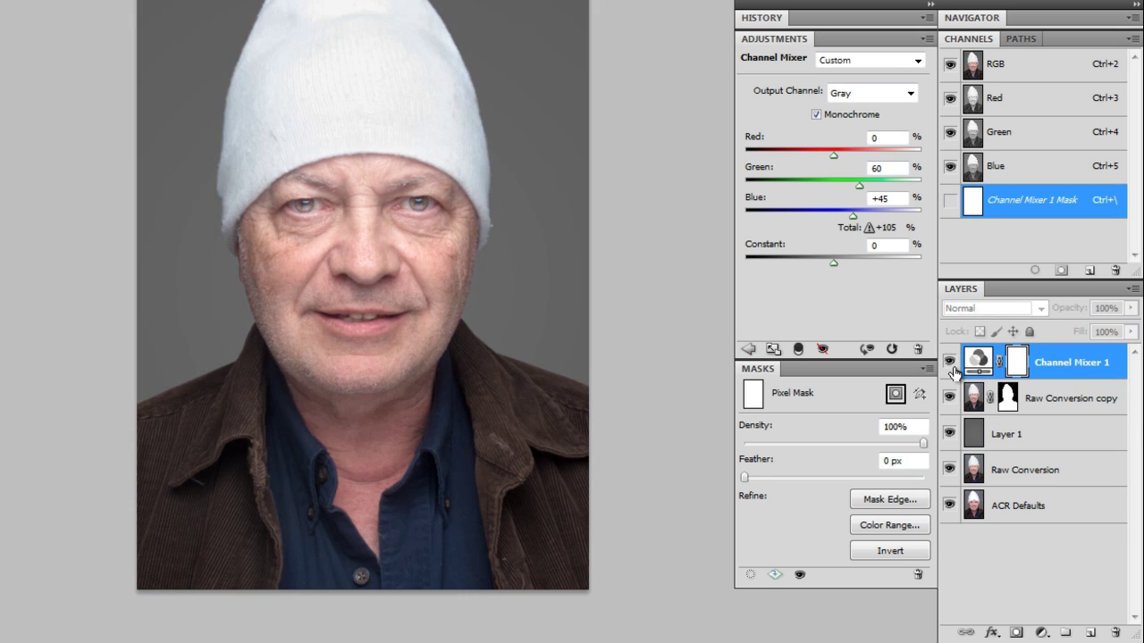
pyautogui.click(950, 364)
pyautogui.click(950, 363)
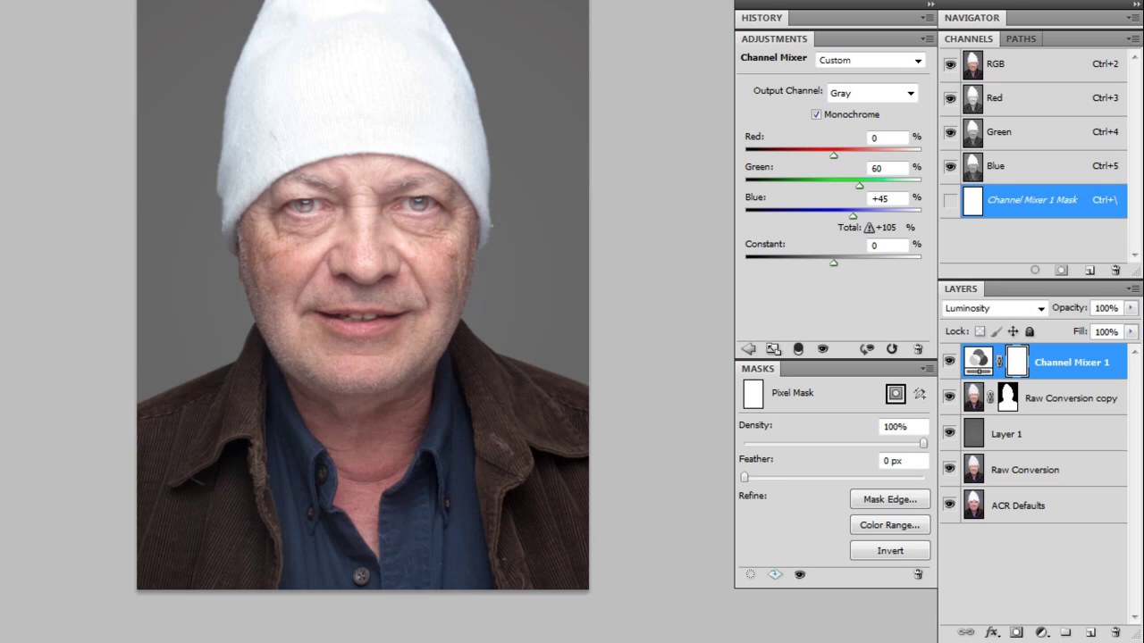
# Add a Black & White adjustment layer above Channel Mixer 1 and set its blend mode to Luminosity
pyautogui.click(1043, 631)
pyautogui.click(1036, 463)
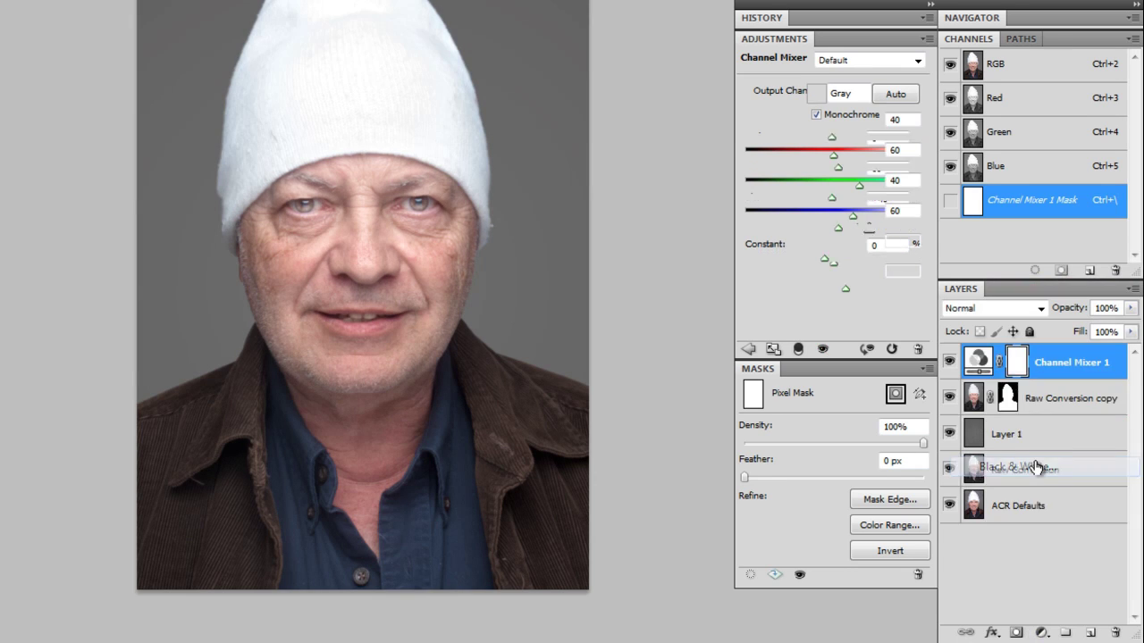
pyautogui.click(957, 306)
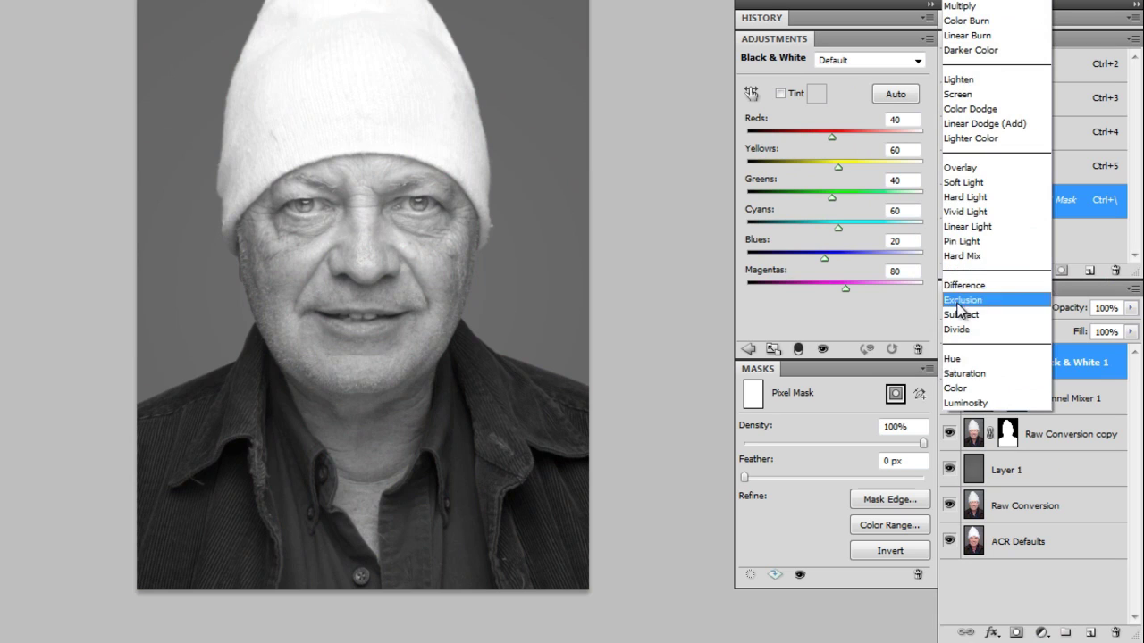
pyautogui.click(965, 403)
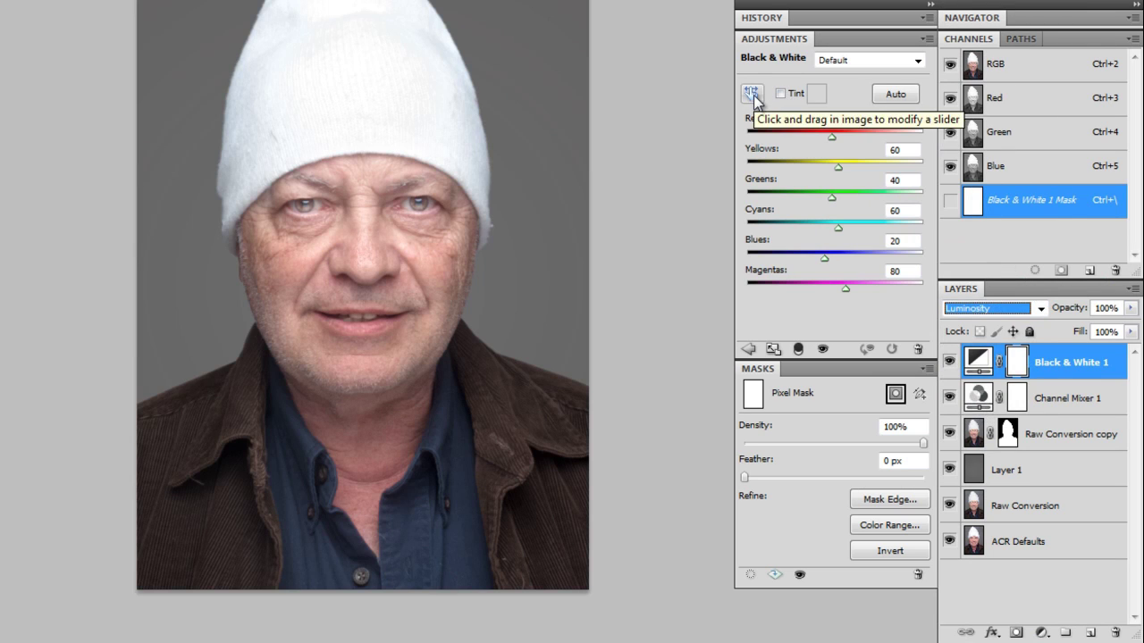
# Darken the blue shirt with the Black & White on-image adjustment, bringing Blues to -51
pyautogui.click(754, 95)
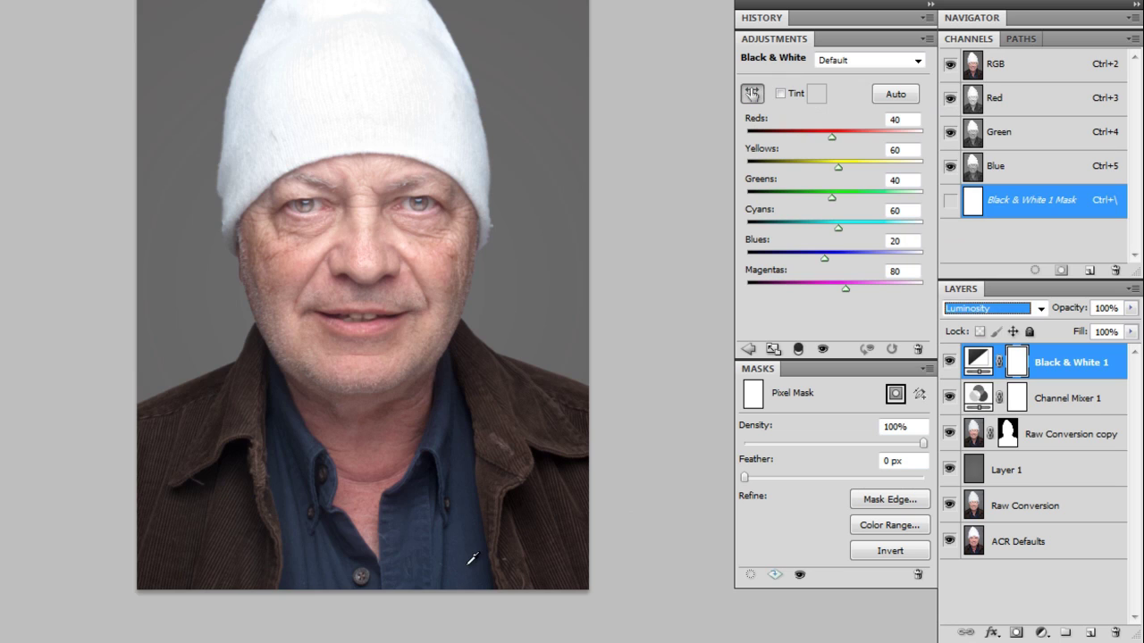
pyautogui.moveTo(472, 558); pyautogui.dragTo(400, 593)
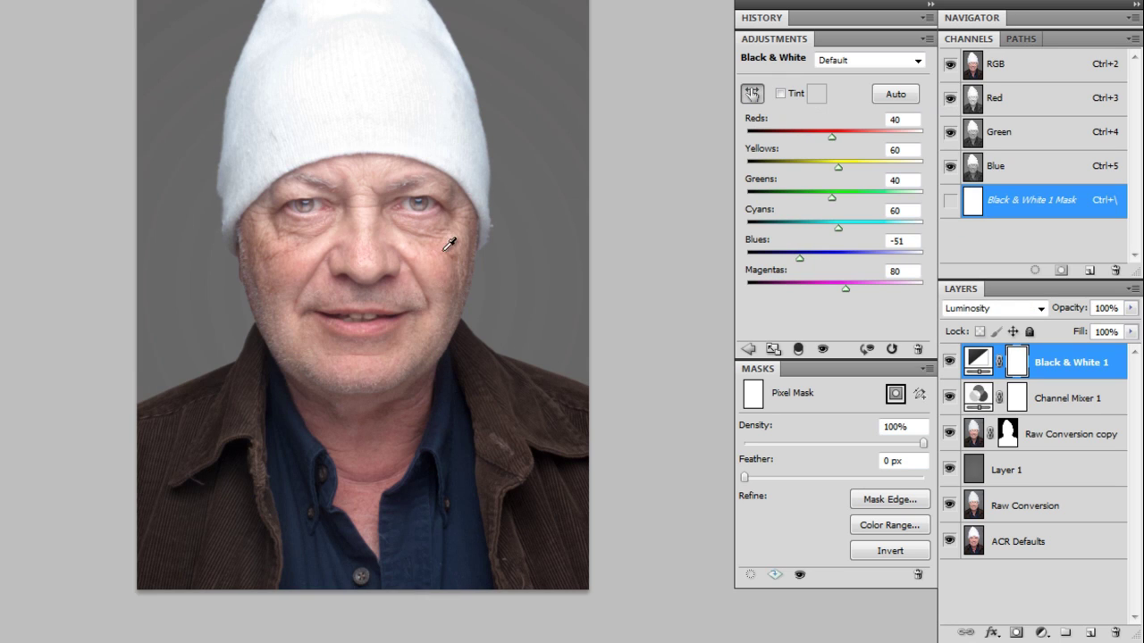
pyautogui.moveTo(441, 259); pyautogui.dragTo(477, 265)
pyautogui.hotkey('ctrl', 'alt', 'z')
pyautogui.hotkey('ctrl', 'alt', 'z')
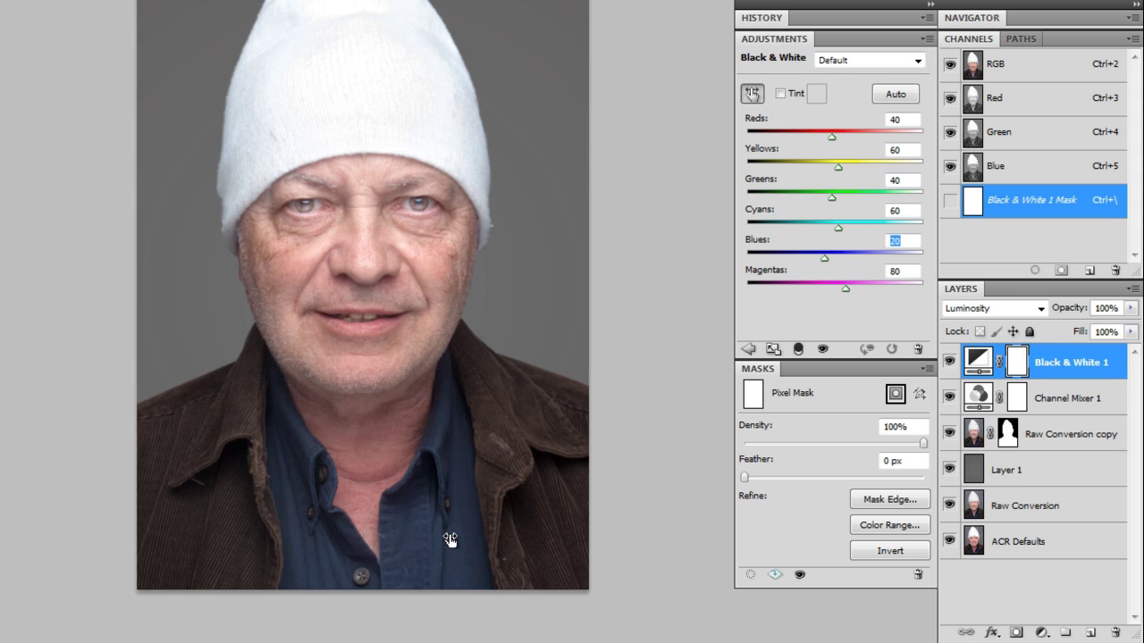
pyautogui.moveTo(389, 572); pyautogui.dragTo(383, 579)
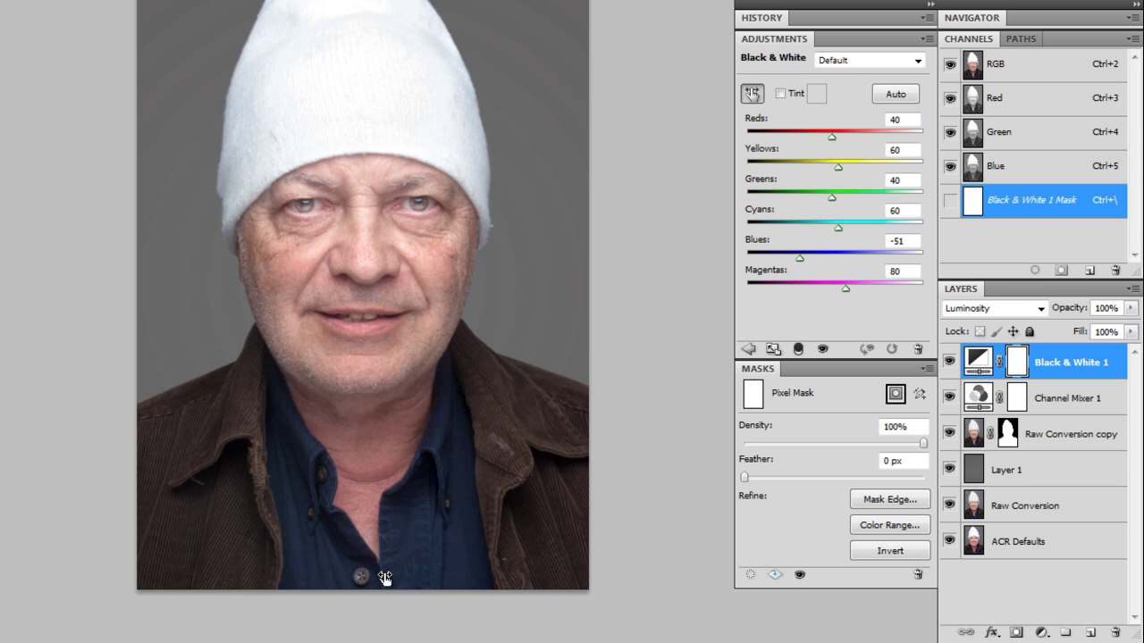
# Examine the grey backdrop around the hat for banding, both at 100% and with the whole head in view
pyautogui.moveTo(531, 110); pyautogui.dragTo(528, 235)
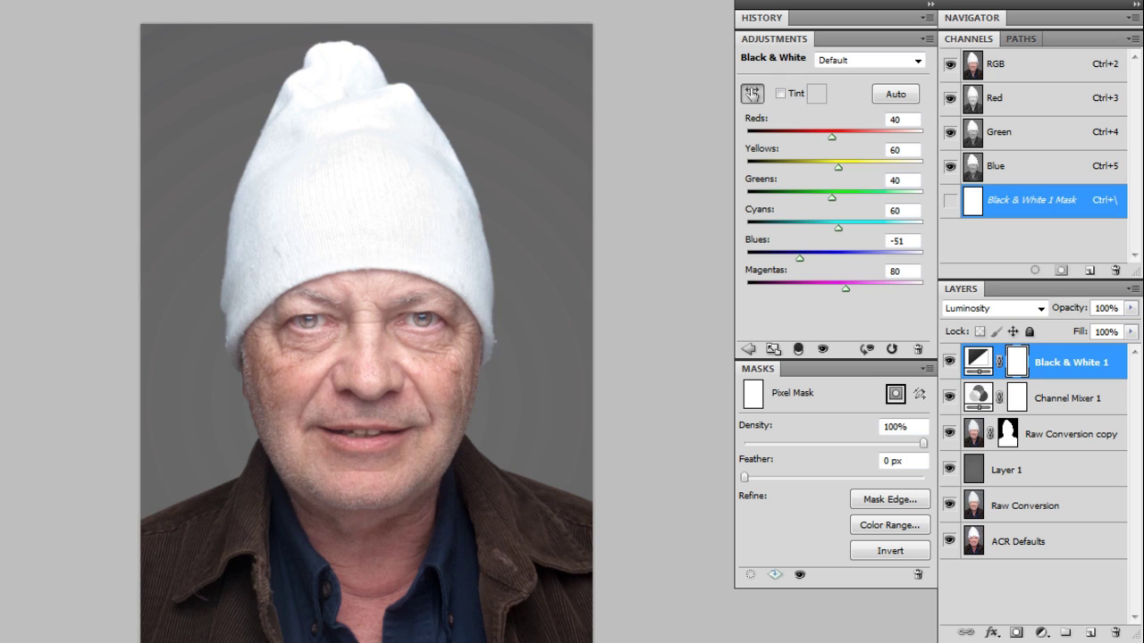
pyautogui.hotkey('ctrl', '1')
pyautogui.moveTo(446, 229); pyautogui.dragTo(437, 618)
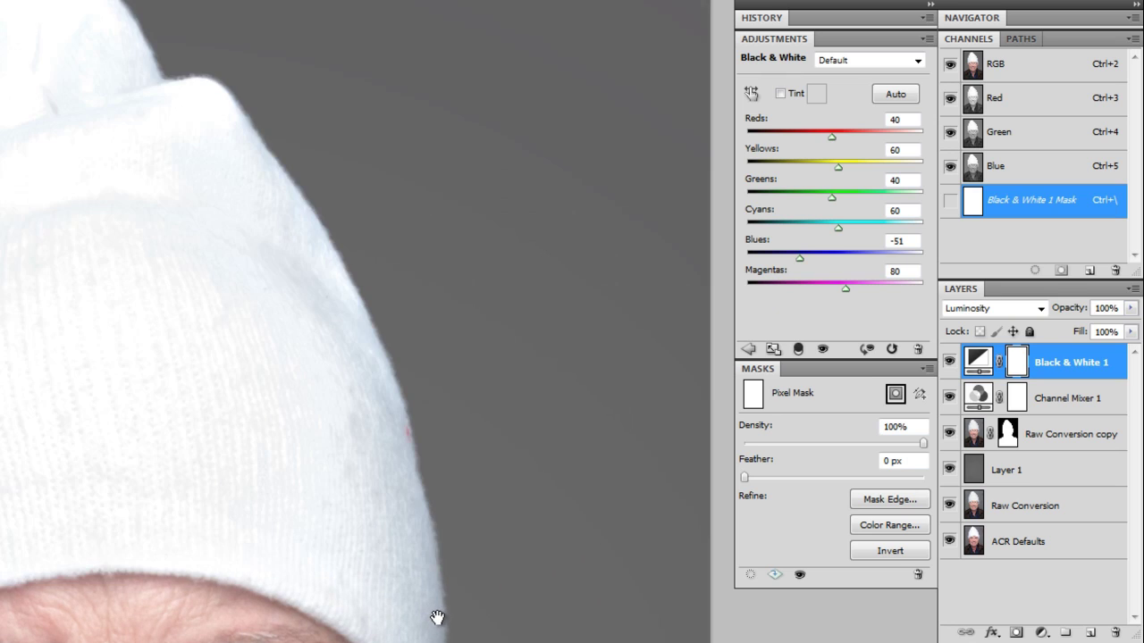
pyautogui.moveTo(411, 253); pyautogui.dragTo(770, 198)
pyautogui.hotkey('ctrl', '-')
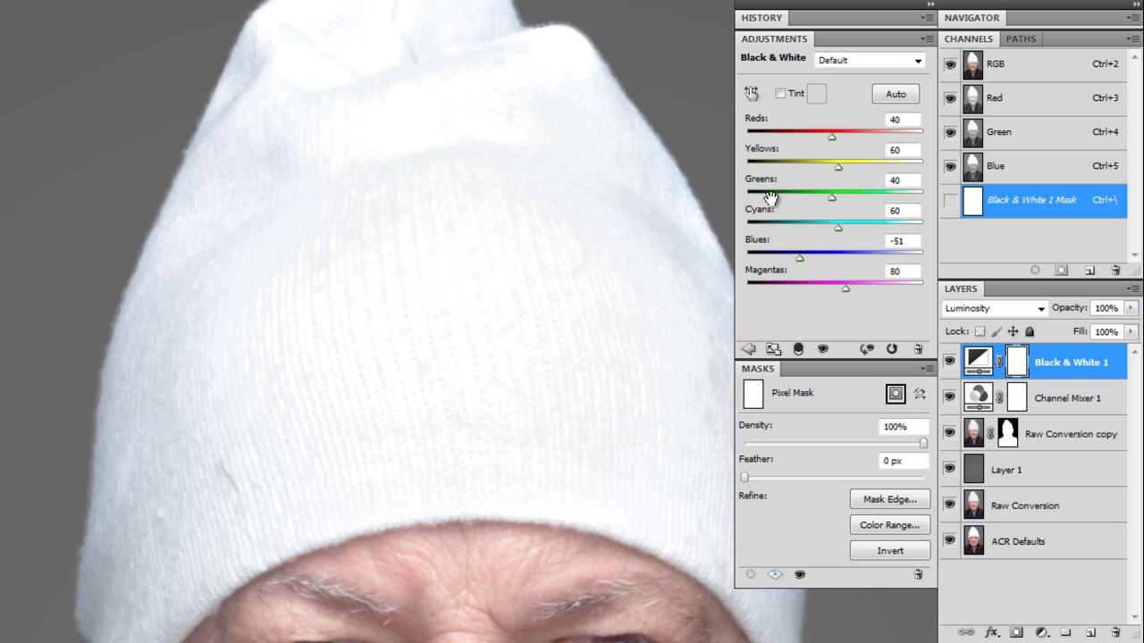
pyautogui.scroll(-1, 411, 624)
pyautogui.moveTo(215, 249); pyautogui.dragTo(416, 329)
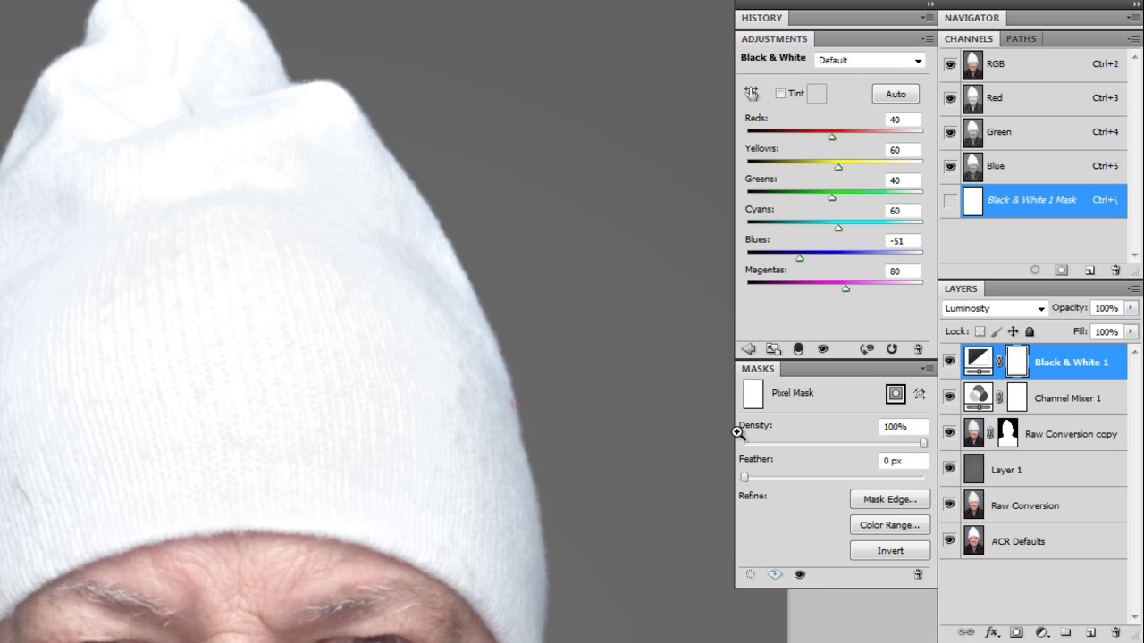
pyautogui.scroll(-10, 462, 410)
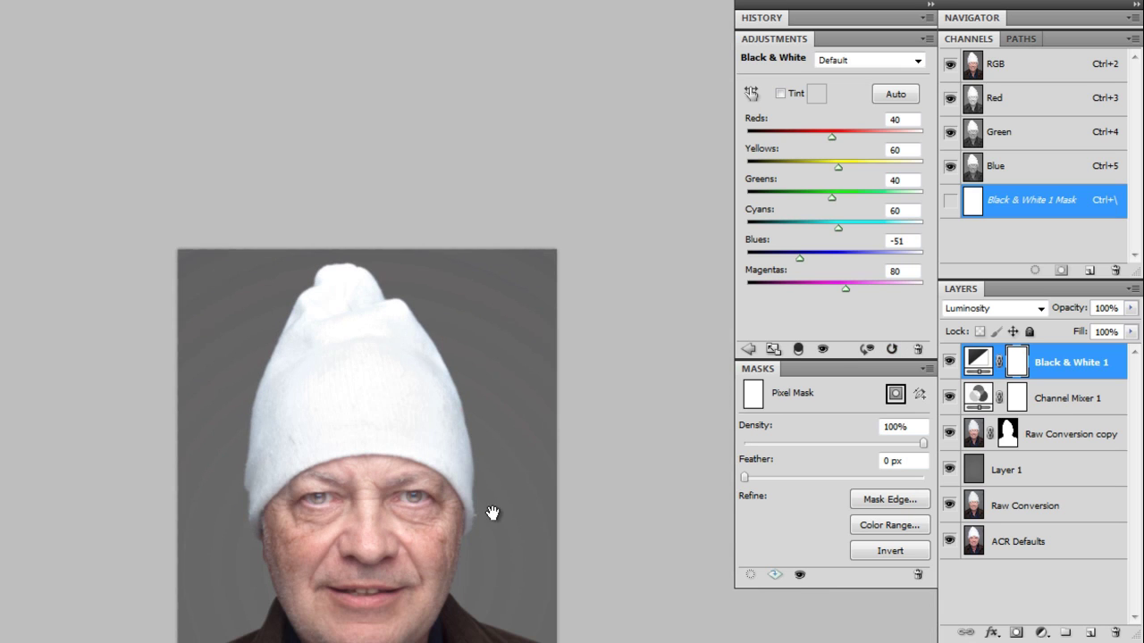
pyautogui.moveTo(491, 513); pyautogui.dragTo(495, 342)
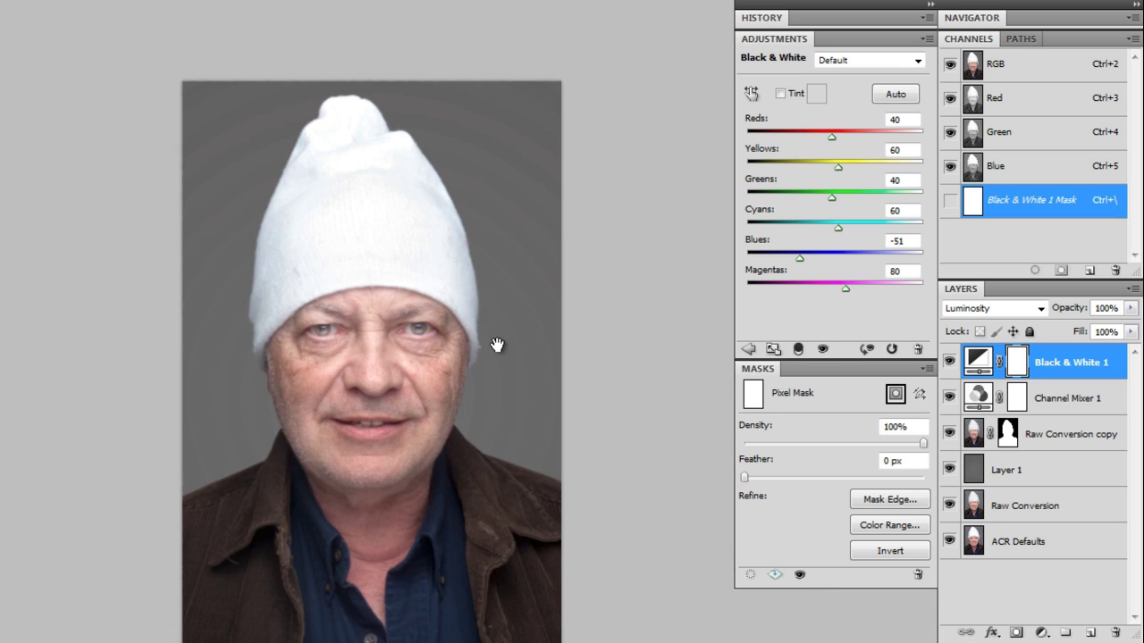
# Group the Black & White 1 and Channel Mixer 1 layers, and compare the portrait with the group hidden and shown
pyautogui.keyDown('shift'); pyautogui.click(979, 408); pyautogui.keyUp('shift')
pyautogui.hotkey('ctrl', 'g')
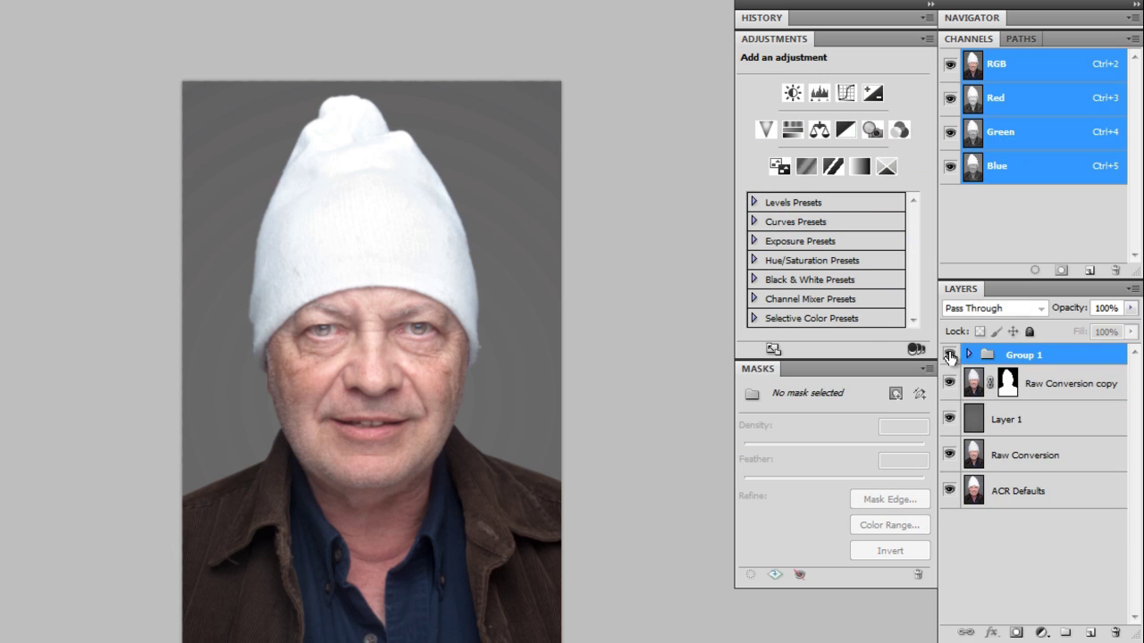
pyautogui.moveTo(539, 403); pyautogui.dragTo(543, 336)
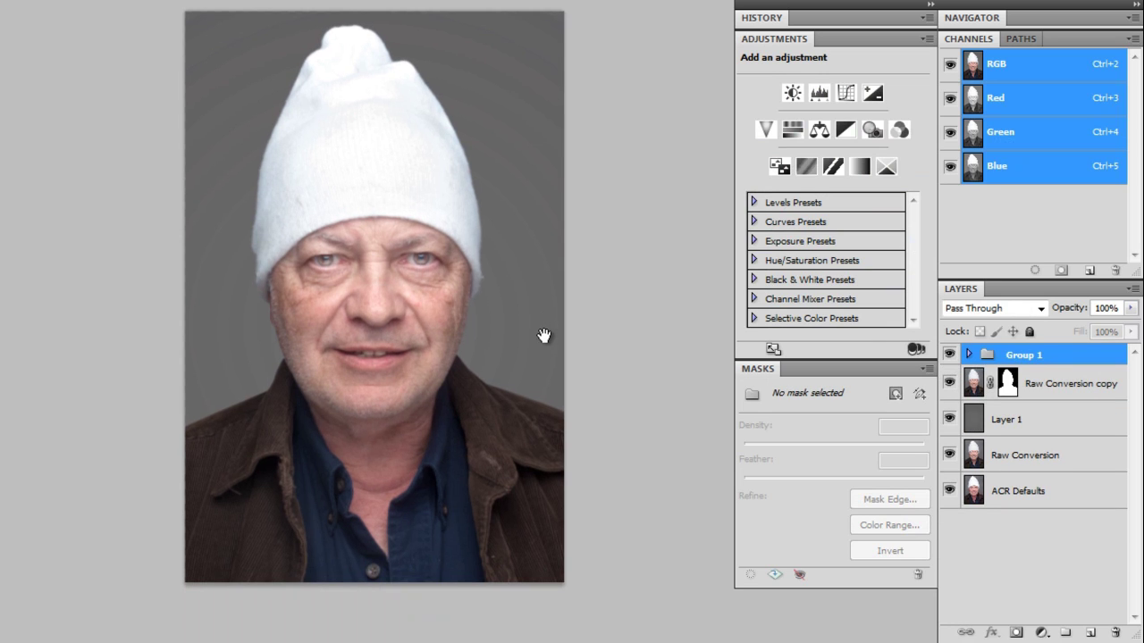
pyautogui.click(949, 356)
pyautogui.click(949, 355)
pyautogui.click(949, 355)
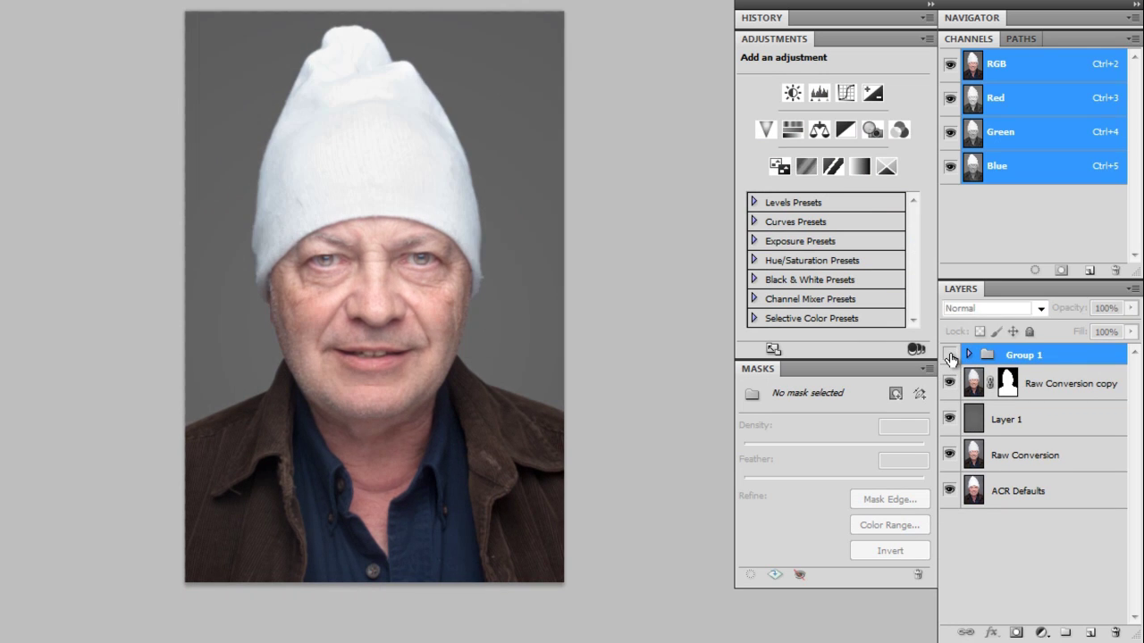
pyautogui.click(949, 355)
# Compare the face and surrounding backdrop close up with Group 1 hidden and shown
pyautogui.click(370, 309)
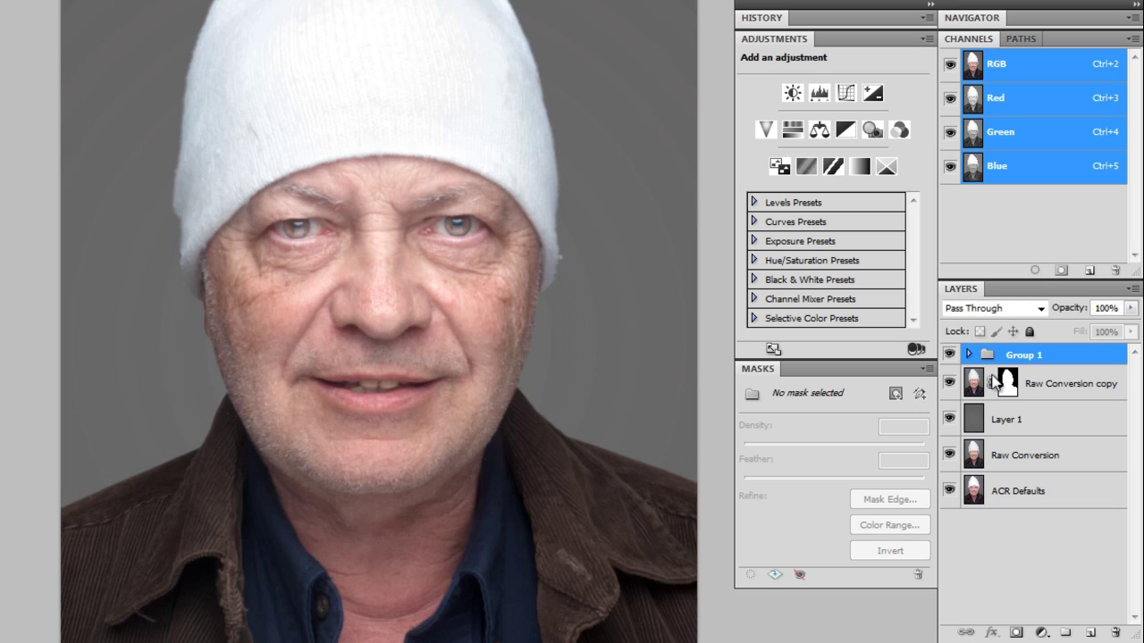
pyautogui.click(950, 356)
pyautogui.click(951, 356)
pyautogui.click(951, 355)
pyautogui.click(951, 355)
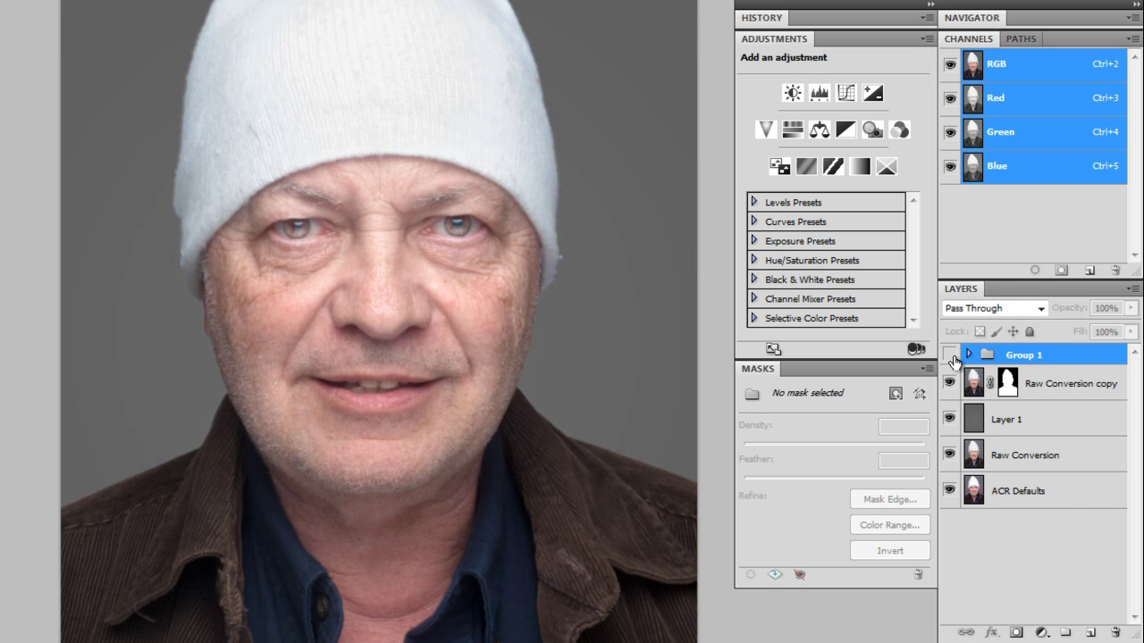
pyautogui.click(951, 356)
pyautogui.click(951, 355)
pyautogui.click(951, 356)
pyautogui.click(951, 355)
pyautogui.click(951, 356)
pyautogui.click(951, 355)
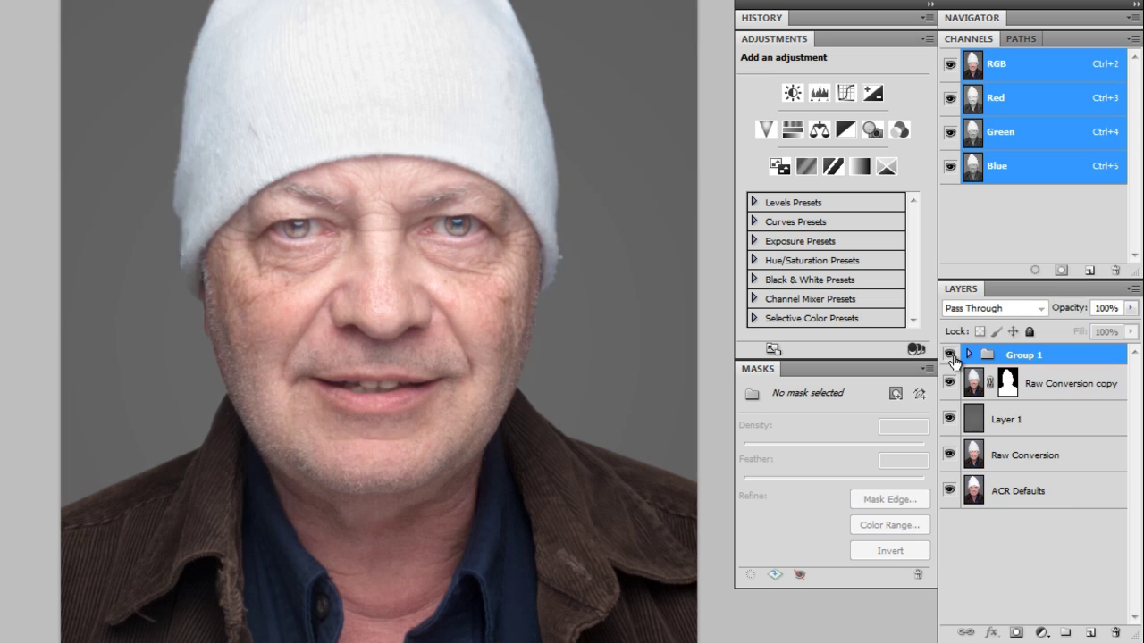
# Hide Group 1 and add a new Soft Light layer above Layer 1, filled with the 50% gray neutral color
pyautogui.click(951, 356)
pyautogui.click(1002, 432)
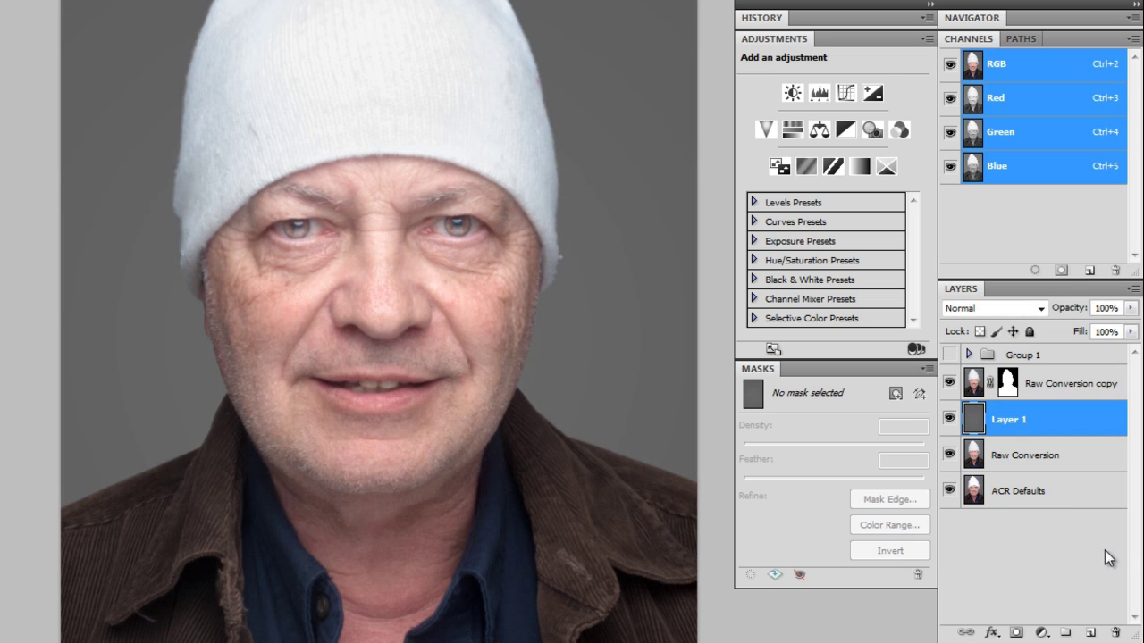
pyautogui.click(1092, 634)
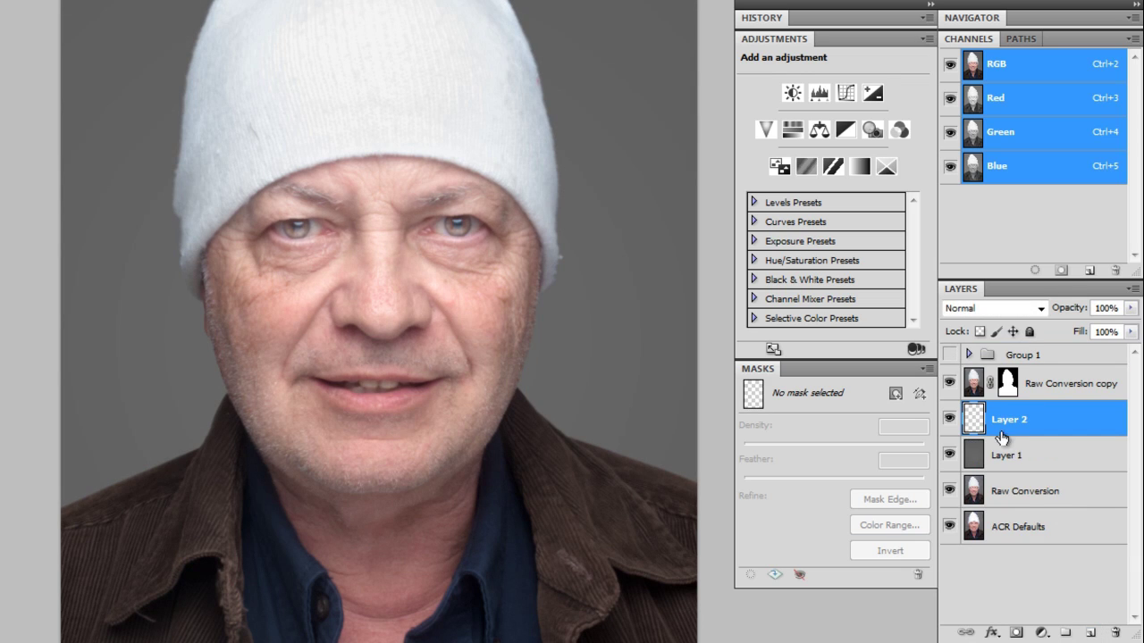
pyautogui.click(1114, 634)
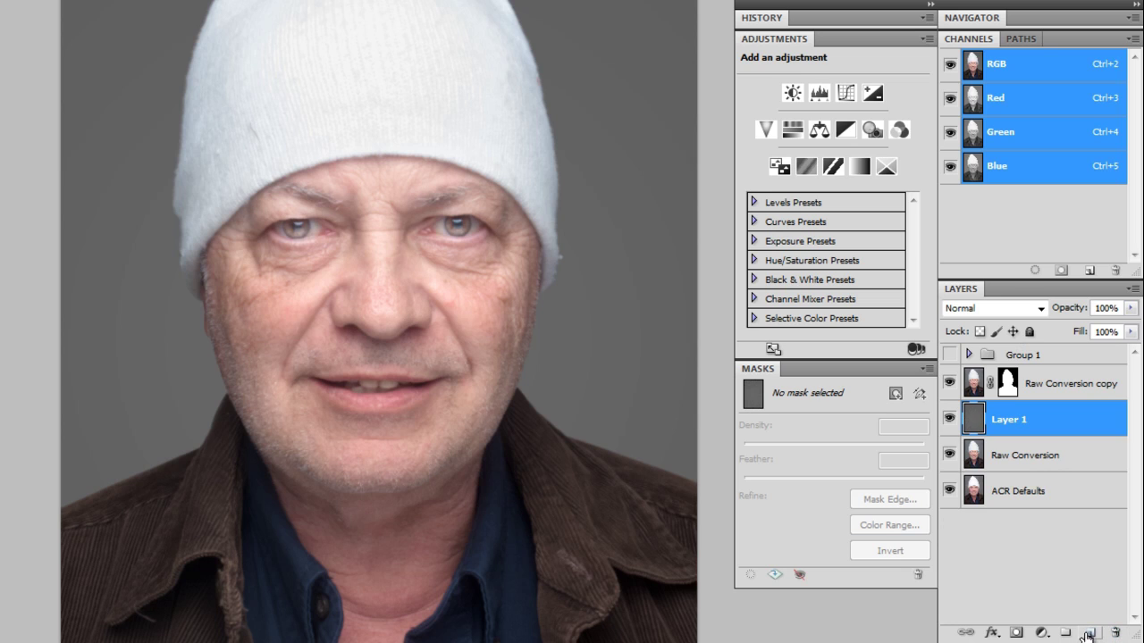
pyautogui.keyDown('alt'); pyautogui.click(1090, 634); pyautogui.keyUp('alt')
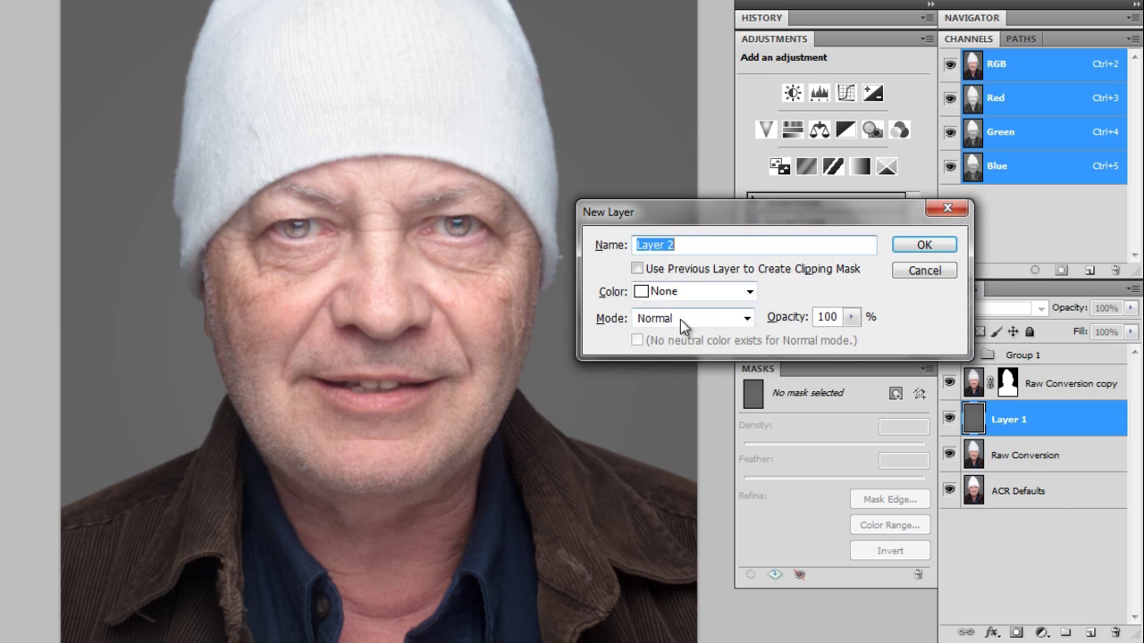
pyautogui.click(680, 319)
pyautogui.click(684, 183)
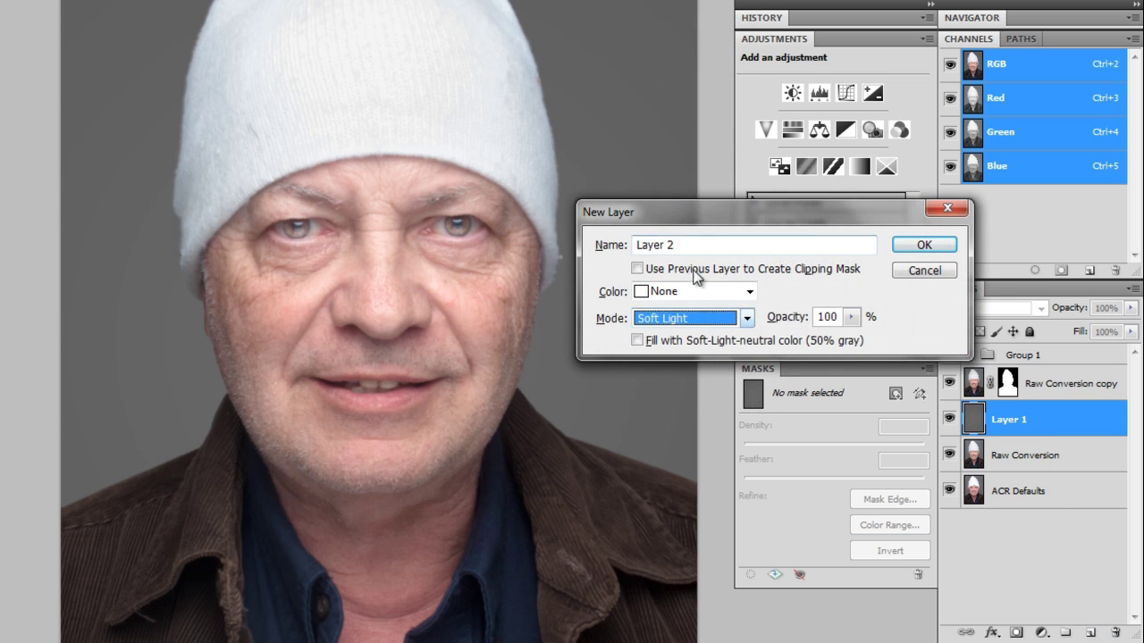
pyautogui.click(688, 340)
pyautogui.click(905, 244)
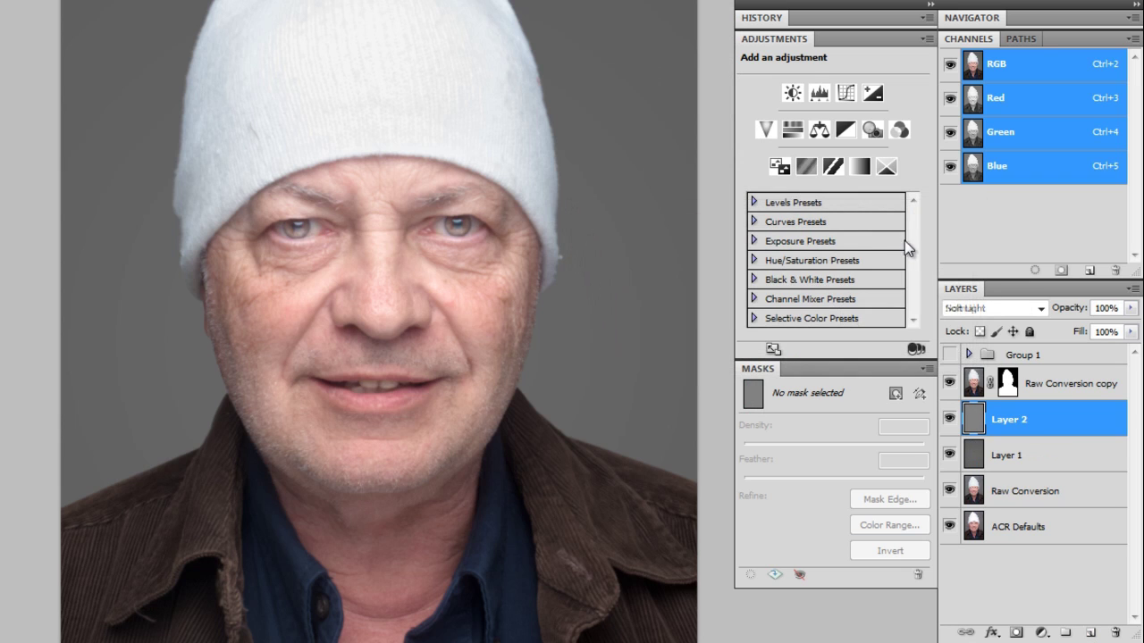
# Add 1% Gaussian, monochromatic noise to the 50% gray Soft Light layer, Layer 2
pyautogui.click(186, 1)
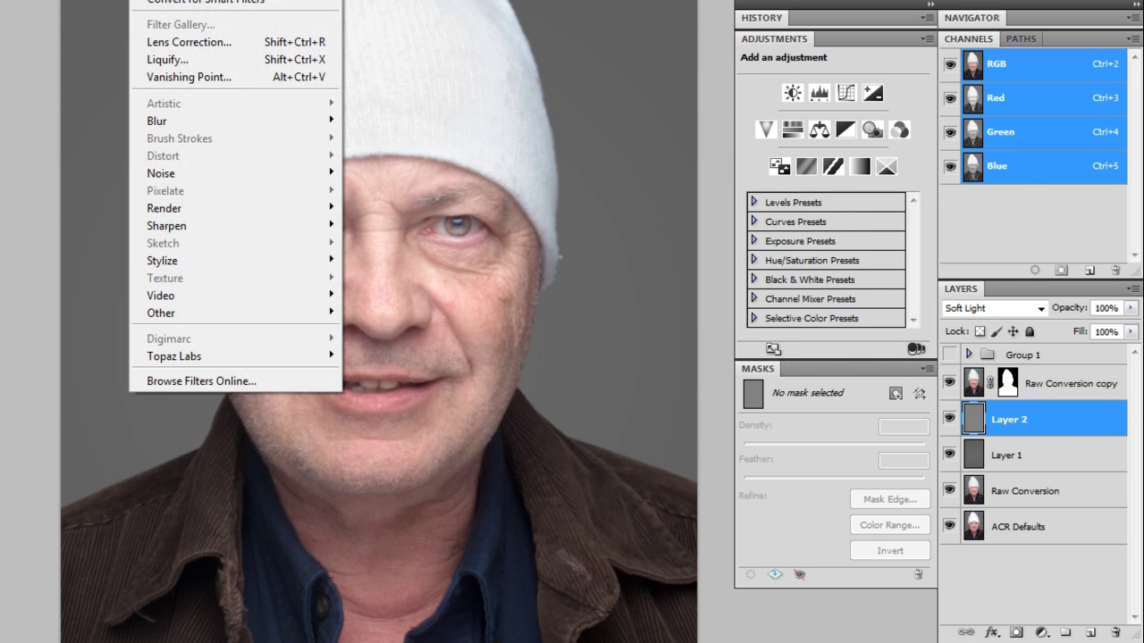
pyautogui.press('Escape')
pyautogui.hotkey('ctrl', '+')
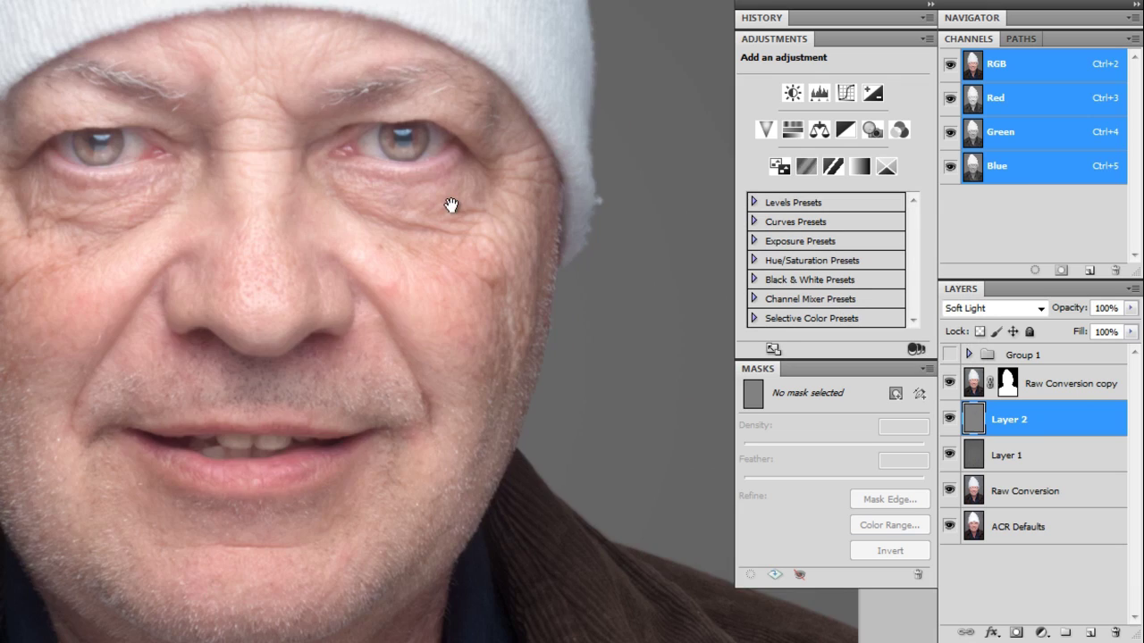
pyautogui.moveTo(453, 206); pyautogui.dragTo(279, 579)
pyautogui.moveTo(424, 230); pyautogui.dragTo(403, 541)
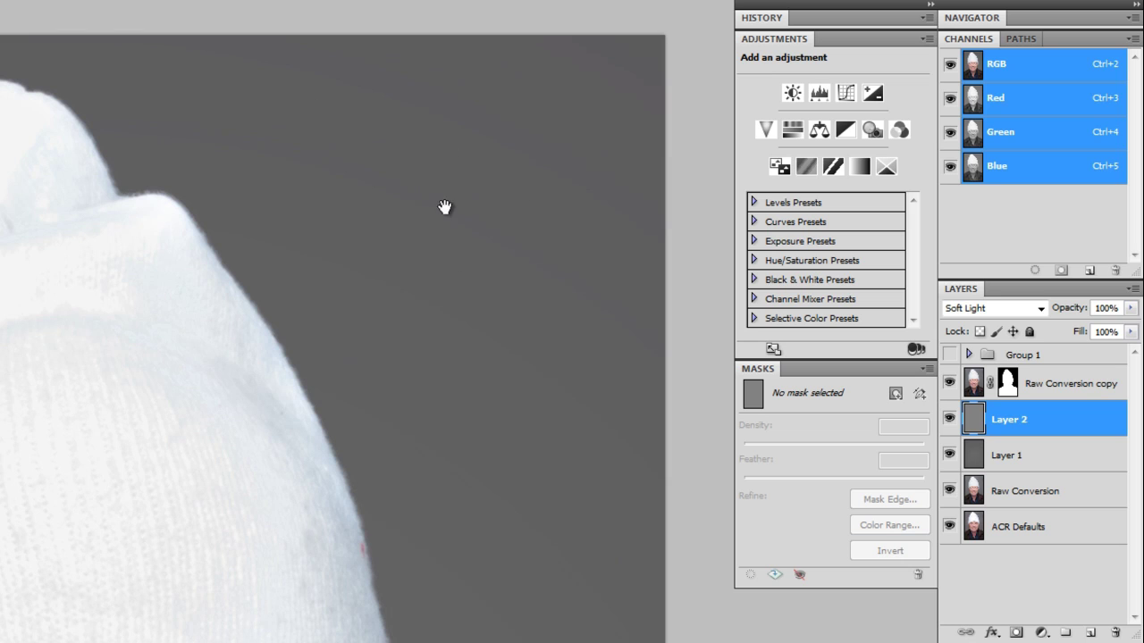
pyautogui.click(148, 1)
pyautogui.moveTo(161, 174)
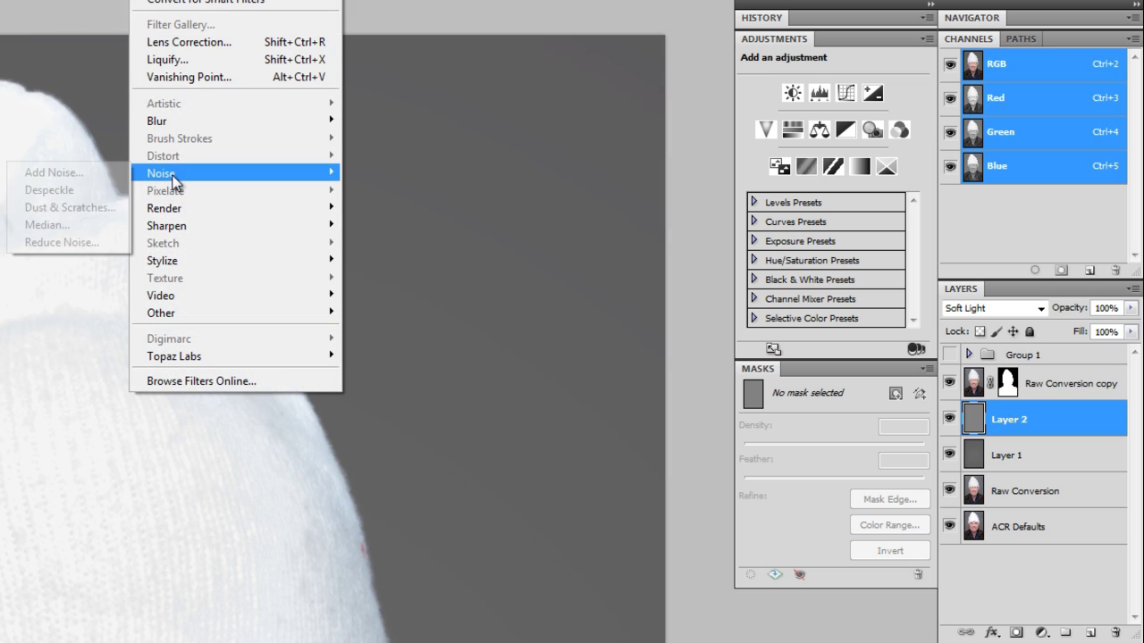
pyautogui.click(51, 171)
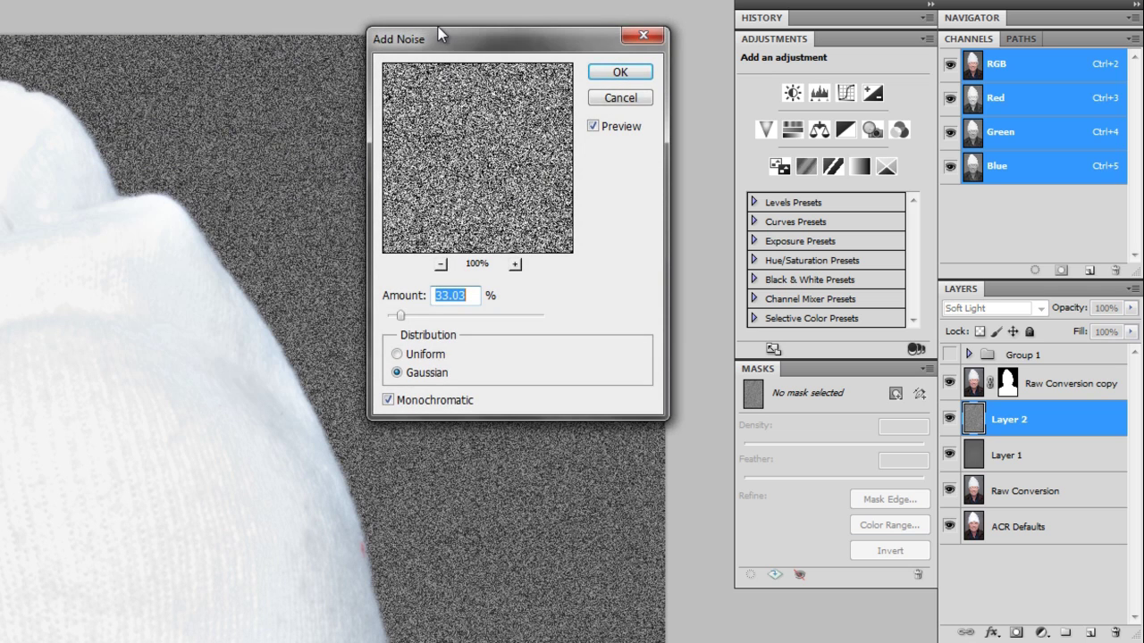
pyautogui.moveTo(439, 30); pyautogui.dragTo(78, 10)
pyautogui.moveTo(39, 296); pyautogui.dragTo(28, 304)
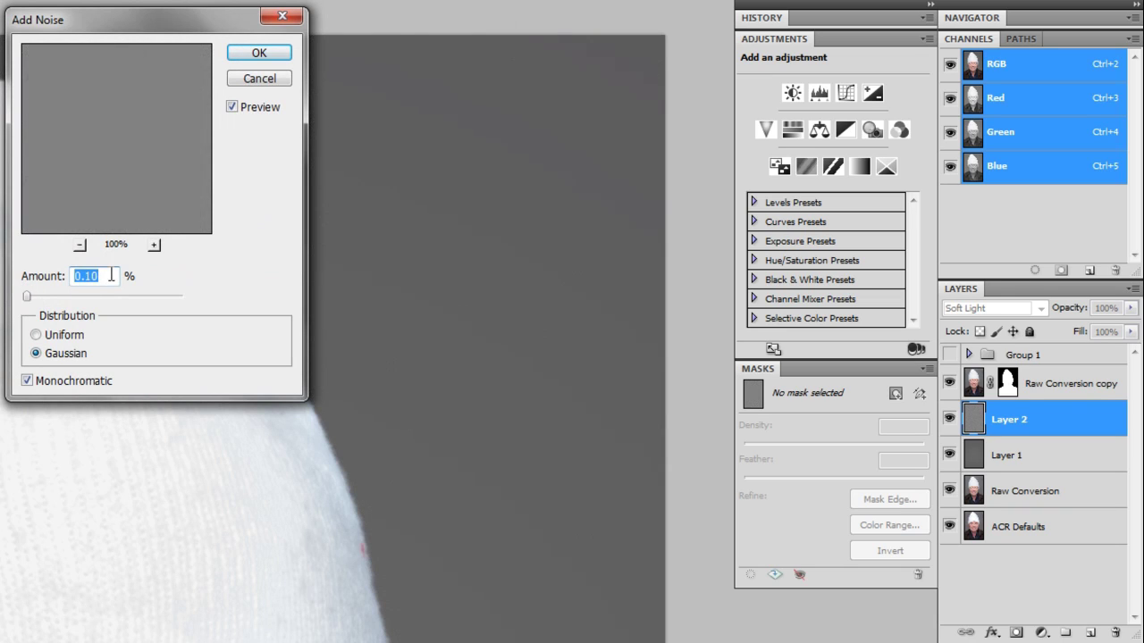
pyautogui.write('1.5')
pyautogui.write('1')
pyautogui.click(258, 52)
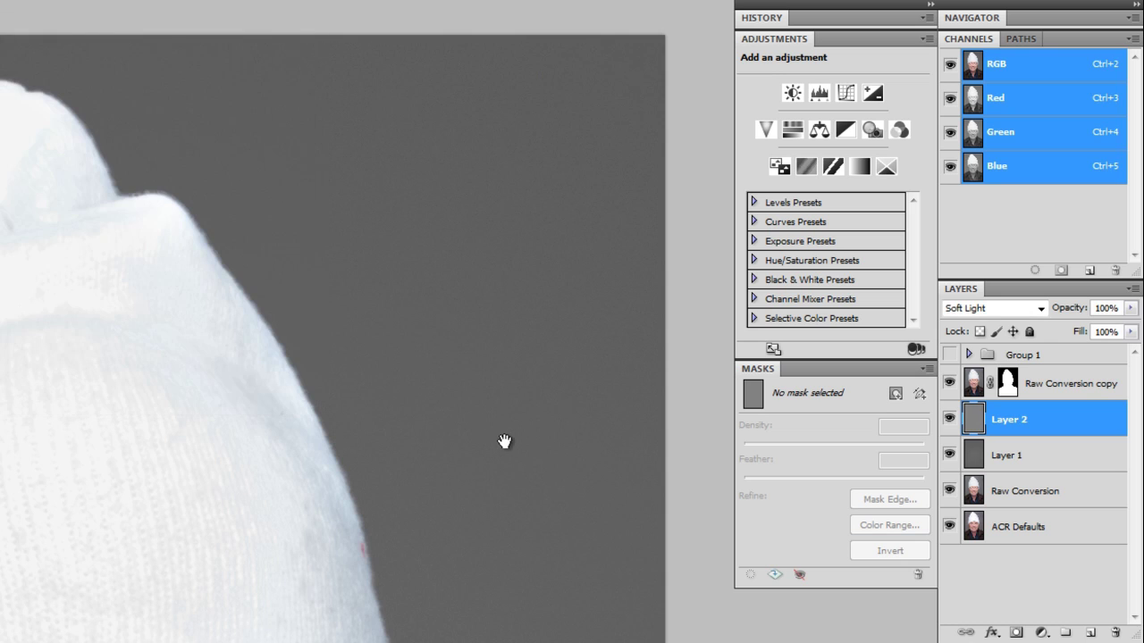
# Show Group 1 and examine the grey backdrop around the hat for banding, both at 100% and with the whole portrait in view
pyautogui.moveTo(488, 513); pyautogui.dragTo(565, 429)
pyautogui.scroll(-4, 503, 439)
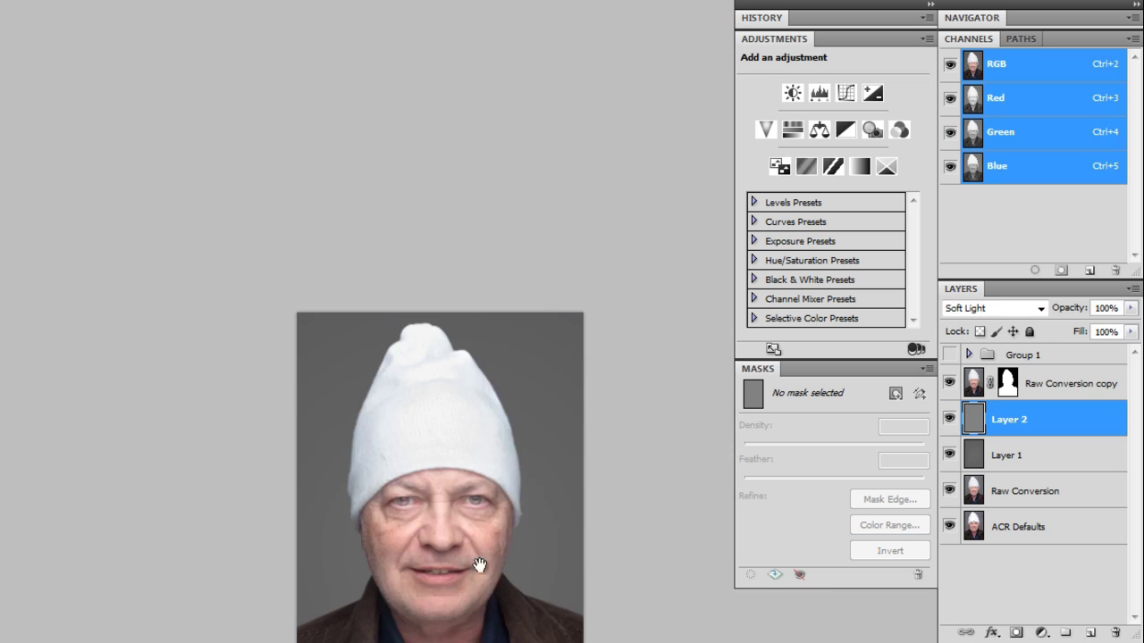
pyautogui.moveTo(480, 564); pyautogui.dragTo(484, 232)
pyautogui.scroll(5, 401, 307)
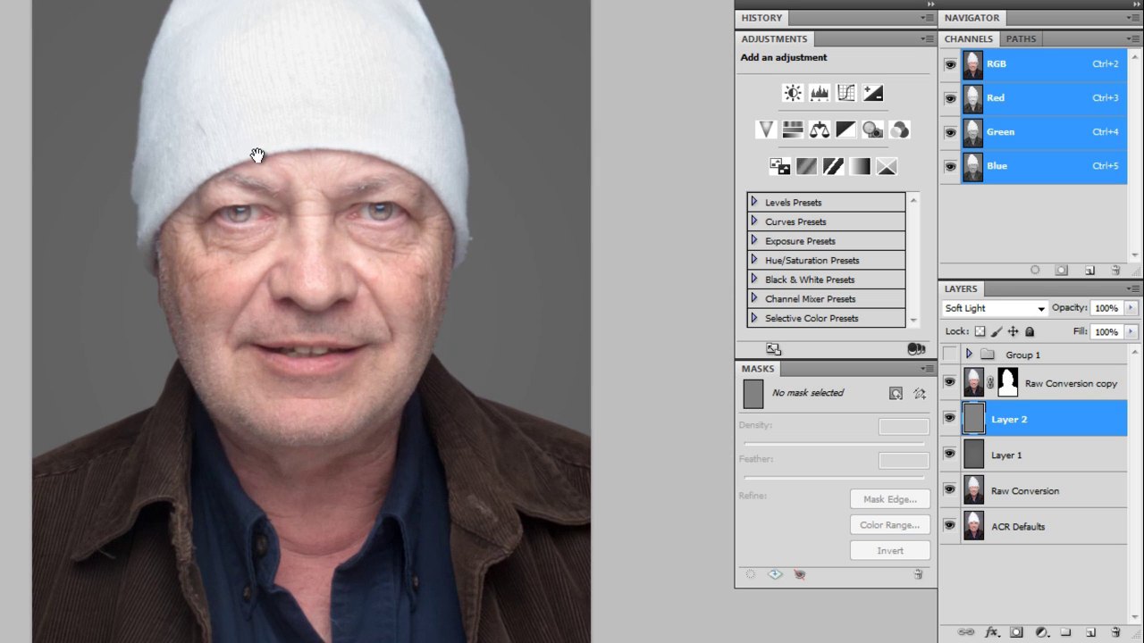
pyautogui.moveTo(235, 157); pyautogui.dragTo(318, 185)
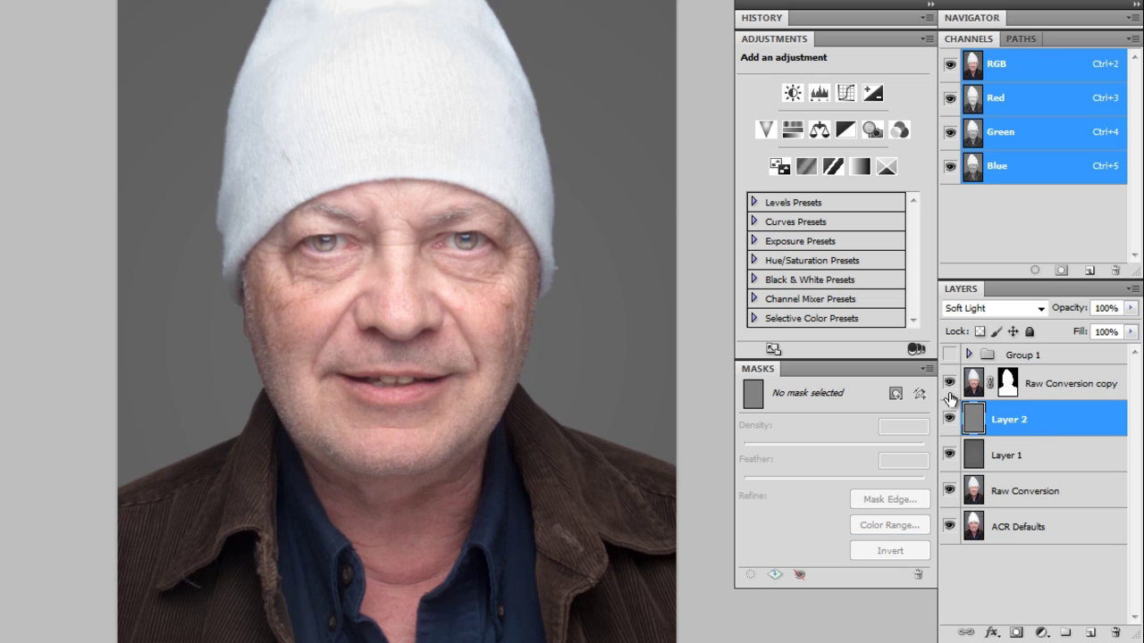
pyautogui.click(950, 355)
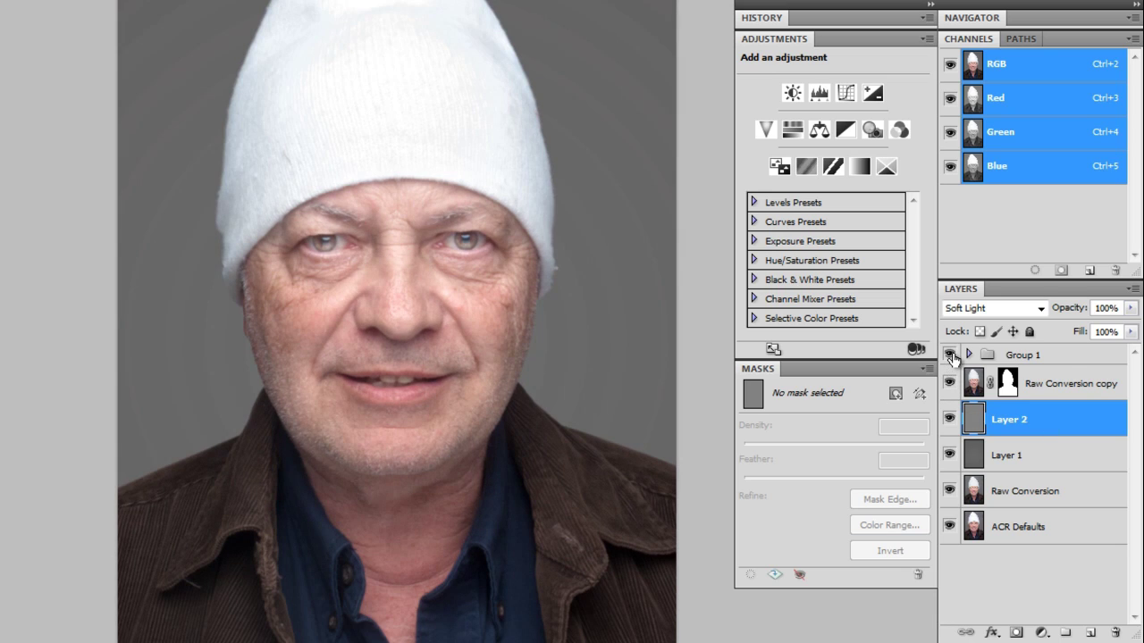
pyautogui.moveTo(268, 82); pyautogui.dragTo(241, 247)
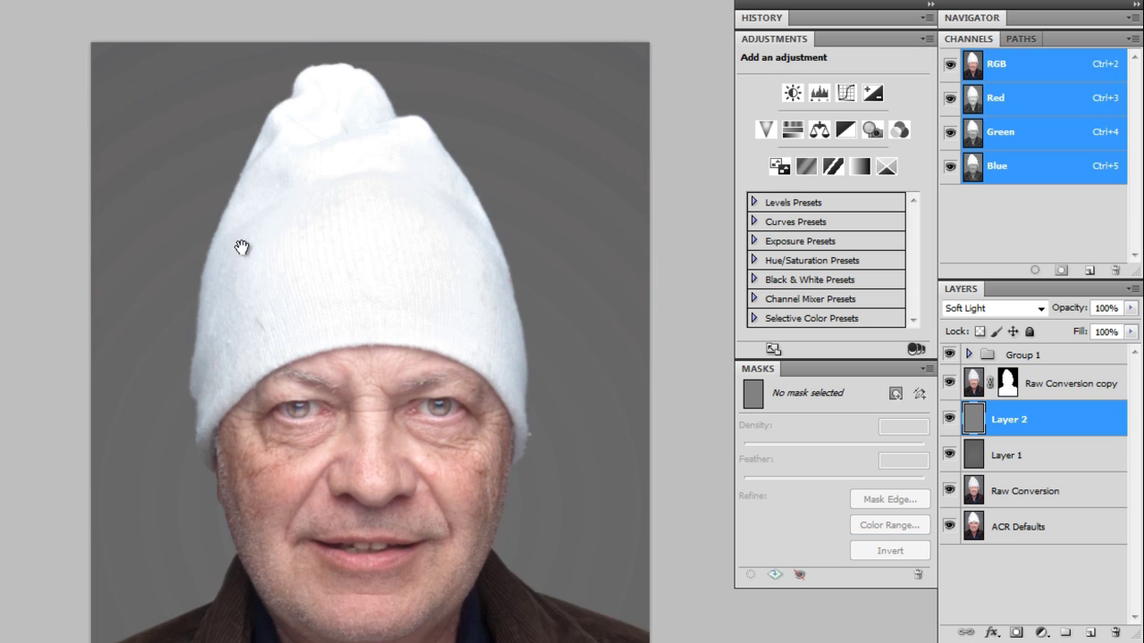
pyautogui.hotkey('ctrl', '1')
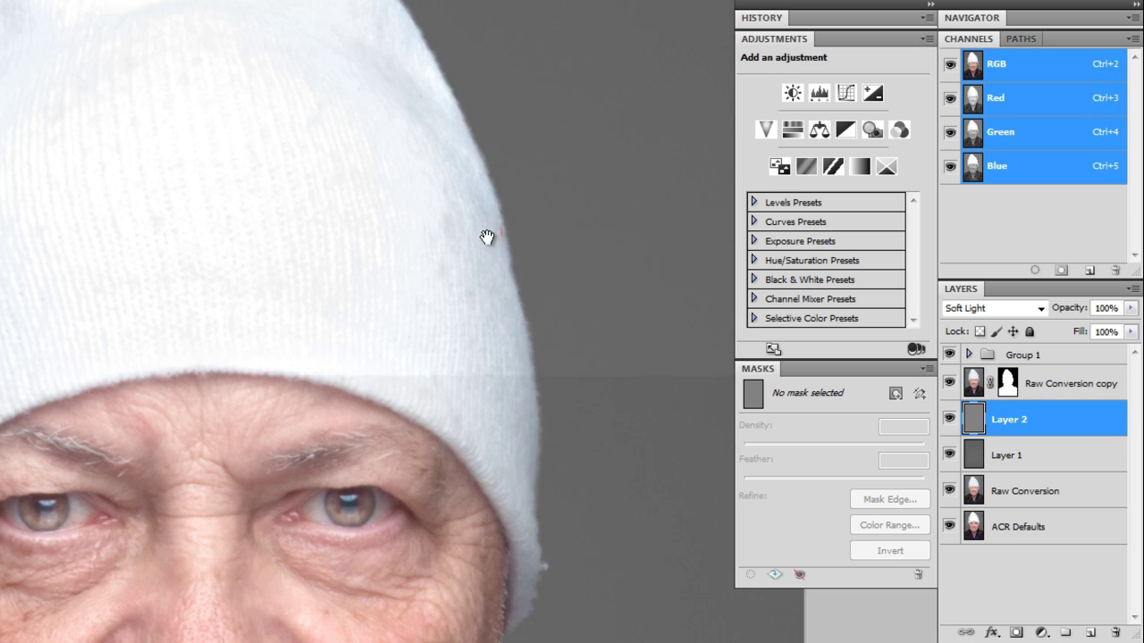
pyautogui.moveTo(479, 184); pyautogui.dragTo(826, 375)
pyautogui.keyDown('alt'); pyautogui.click(562, 342); pyautogui.keyUp('alt')
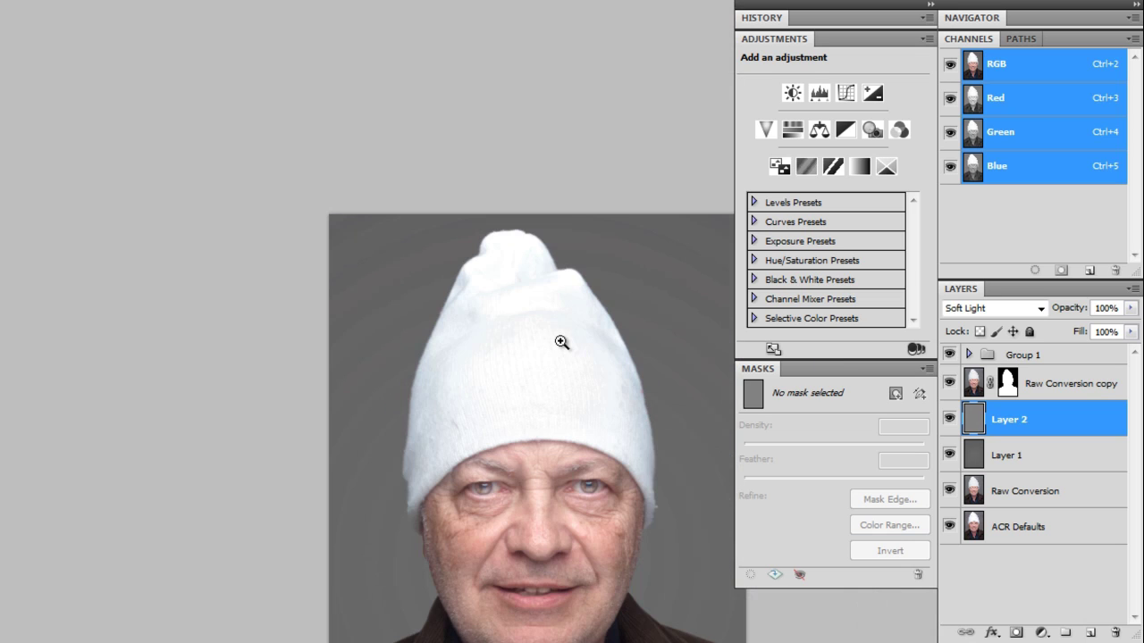
pyautogui.moveTo(564, 518); pyautogui.dragTo(424, 315)
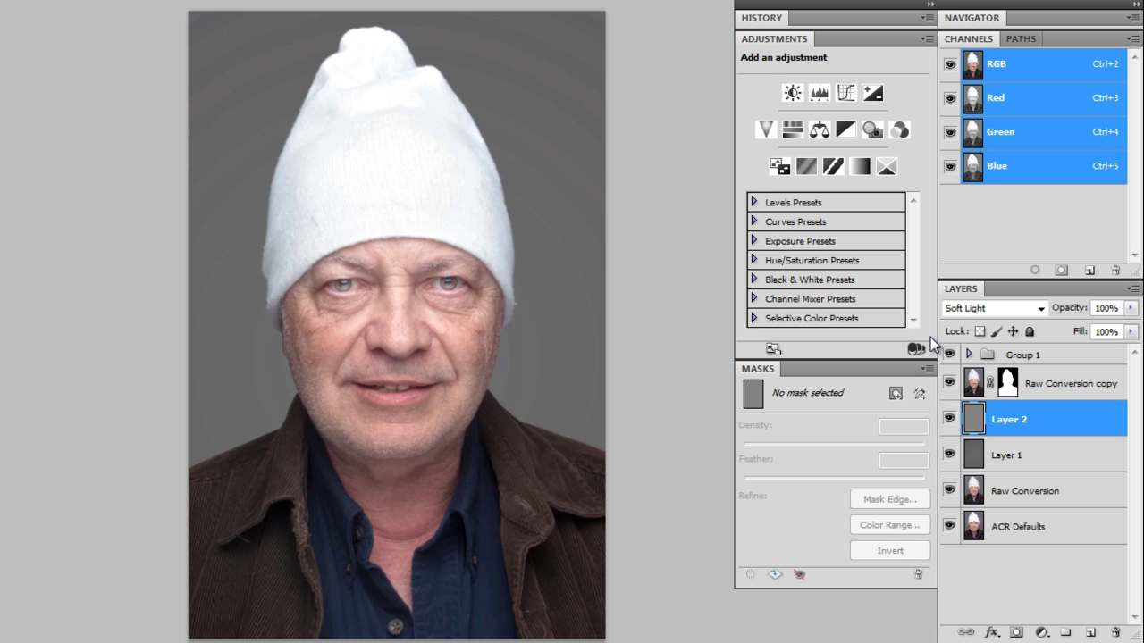
# Compare the portrait with Group 1 hidden and shown, first in full and then closer on the face
pyautogui.click(949, 355)
pyautogui.click(949, 354)
pyautogui.moveTo(459, 325); pyautogui.dragTo(550, 345)
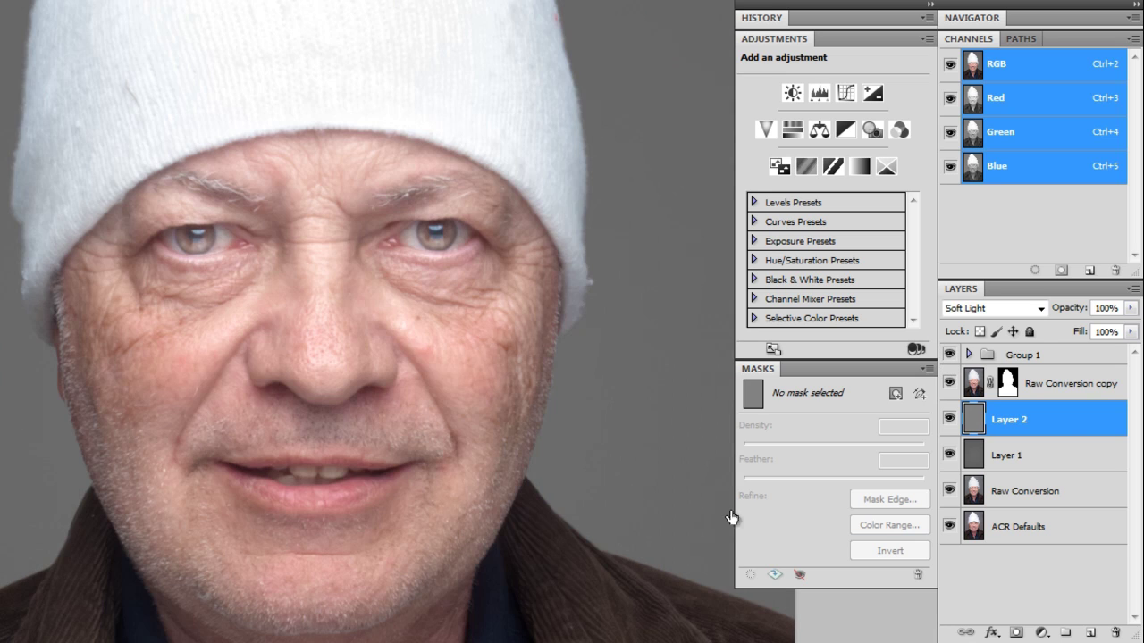
pyautogui.click(949, 355)
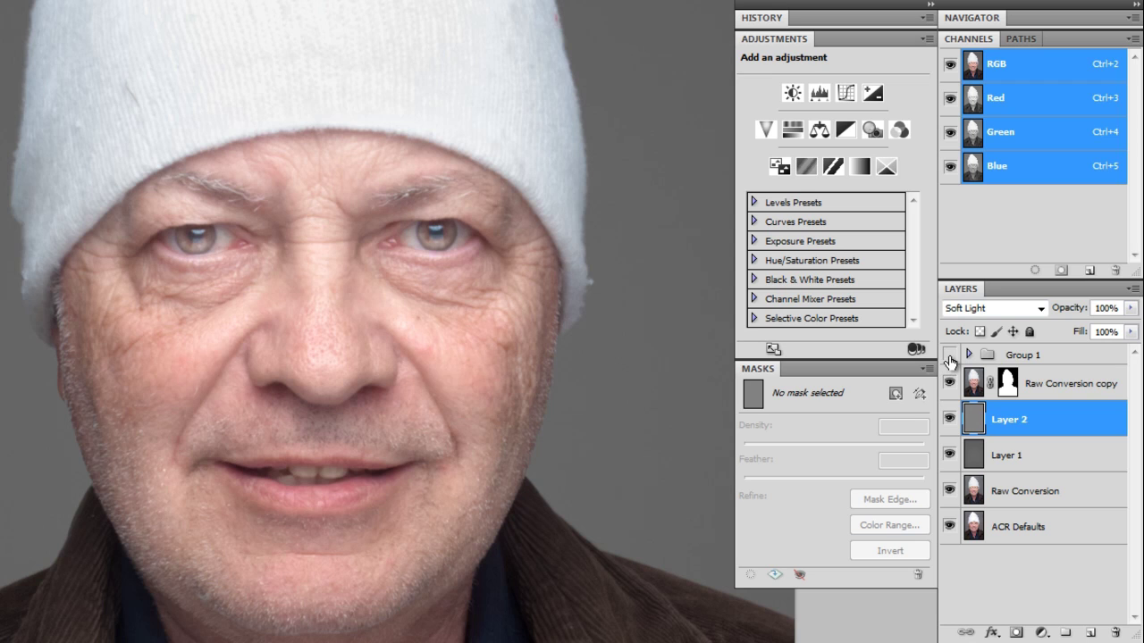
pyautogui.click(949, 356)
pyautogui.click(949, 355)
pyautogui.click(949, 356)
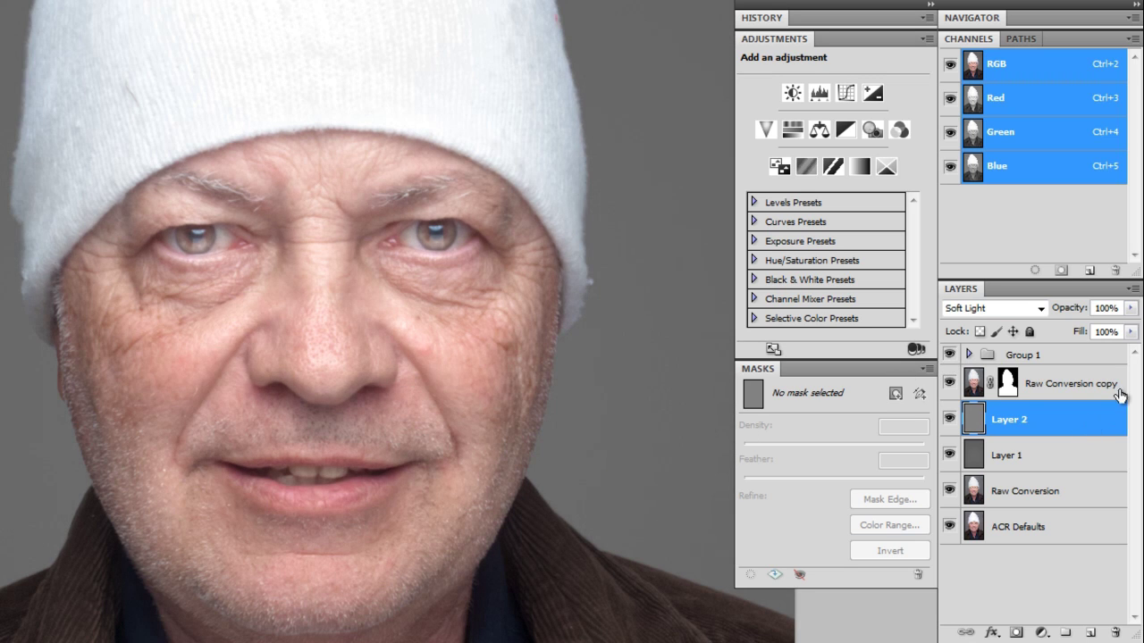
# Add three empty layers above Group 1
pyautogui.click(1090, 359)
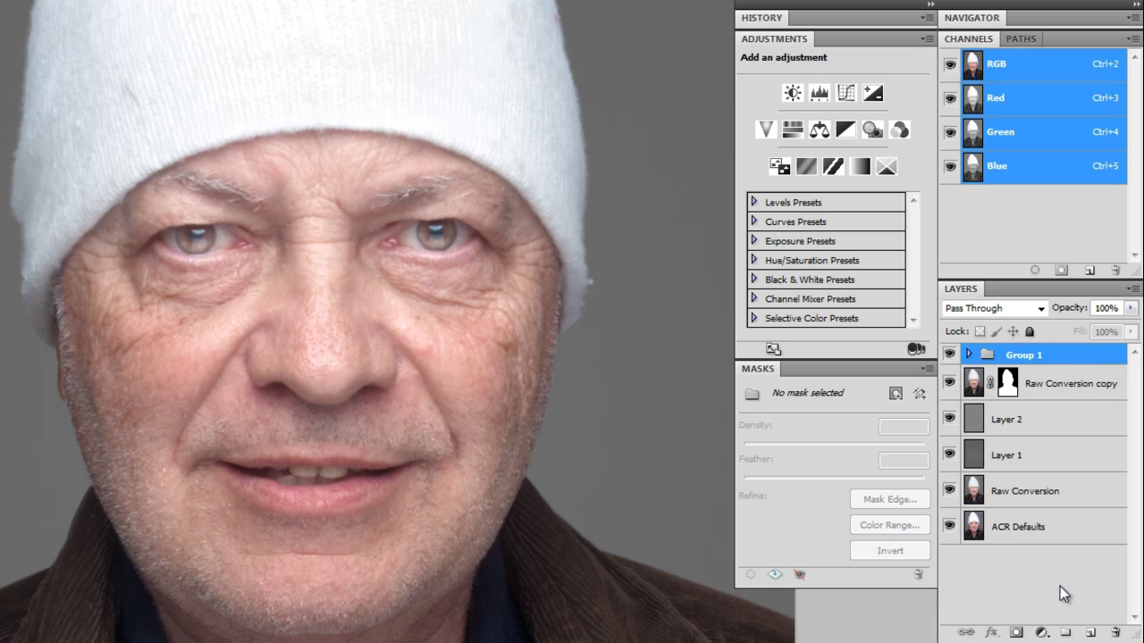
pyautogui.click(1090, 635)
pyautogui.click(1090, 635)
pyautogui.click(1091, 635)
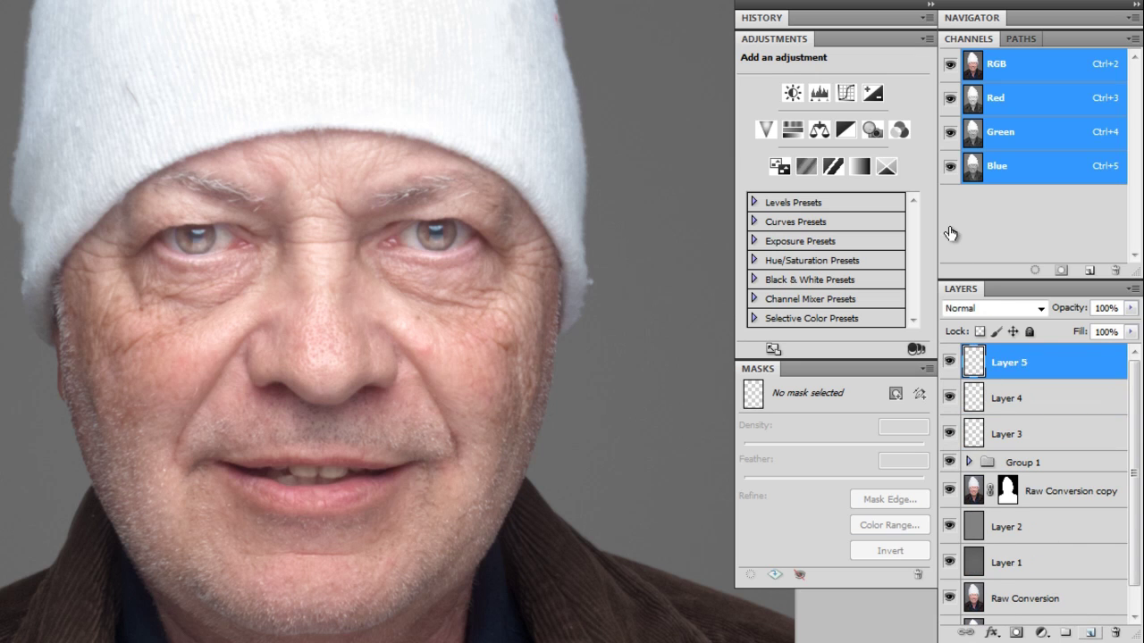
# Set Layer 5 to a darkening blend mode and Layer 4 to Lighten, then make Layer 3 the active layer
pyautogui.click(989, 303)
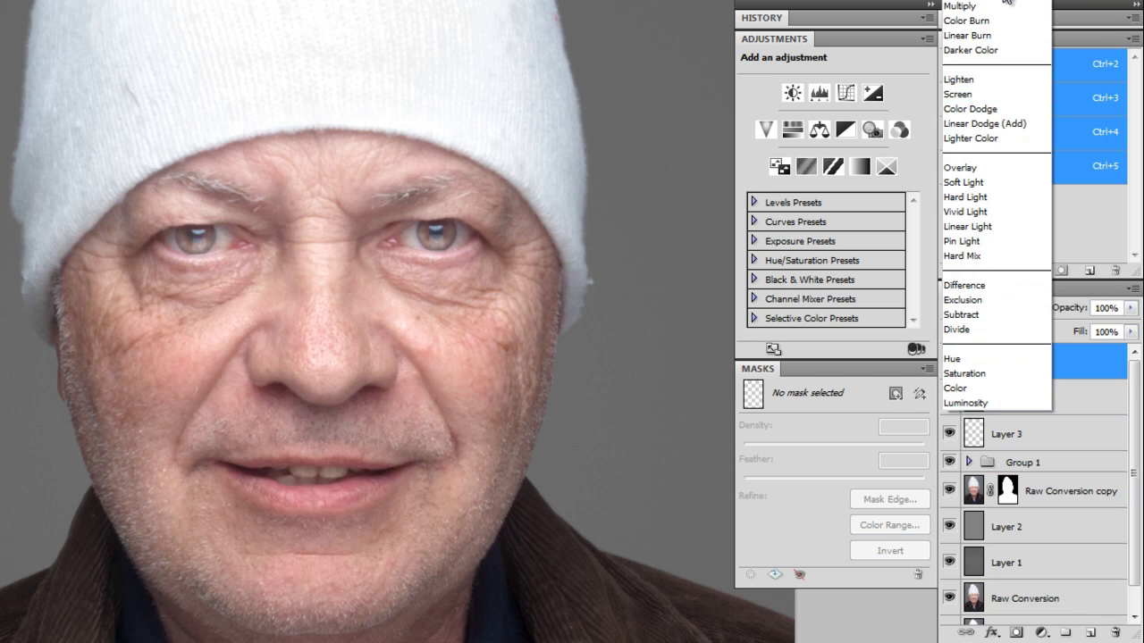
pyautogui.click(1003, 1)
pyautogui.click(1001, 400)
pyautogui.click(971, 307)
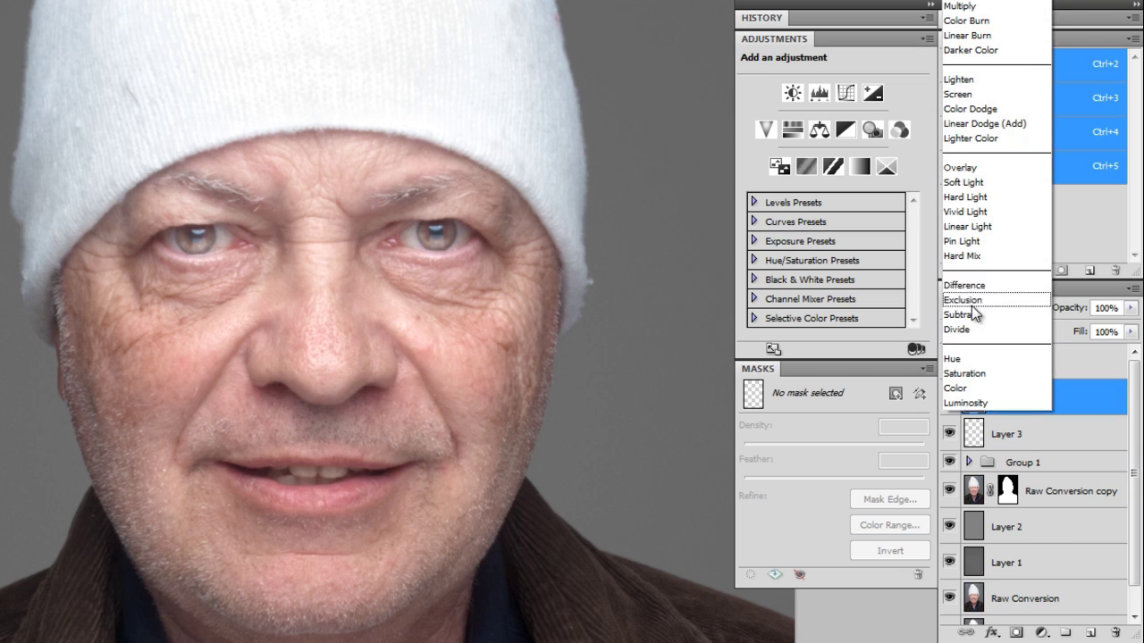
pyautogui.click(970, 81)
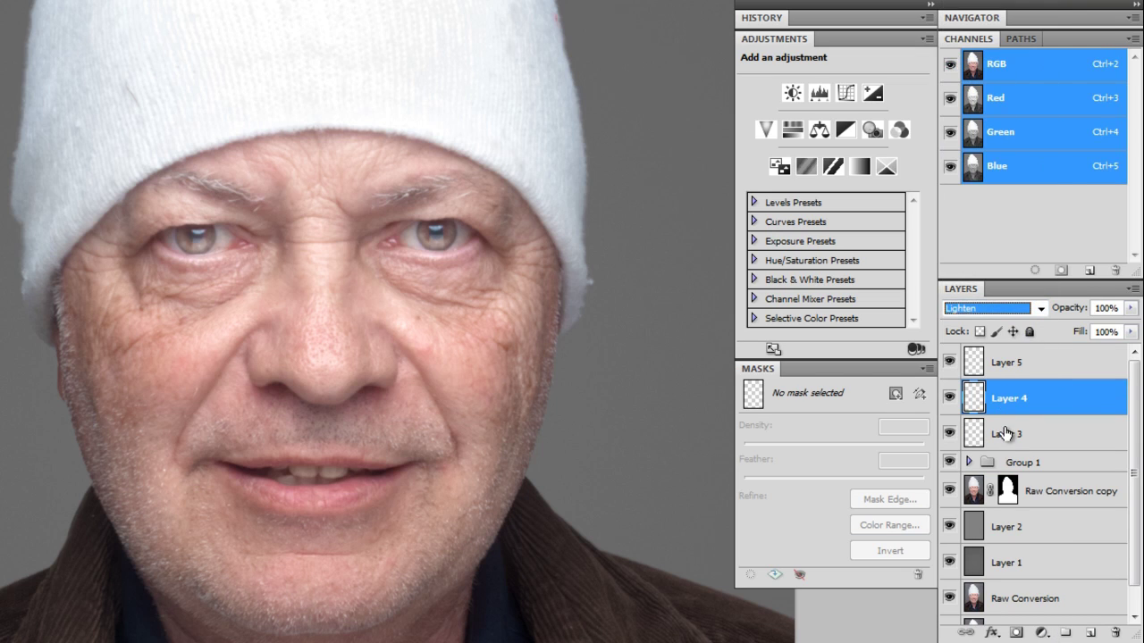
pyautogui.click(1008, 435)
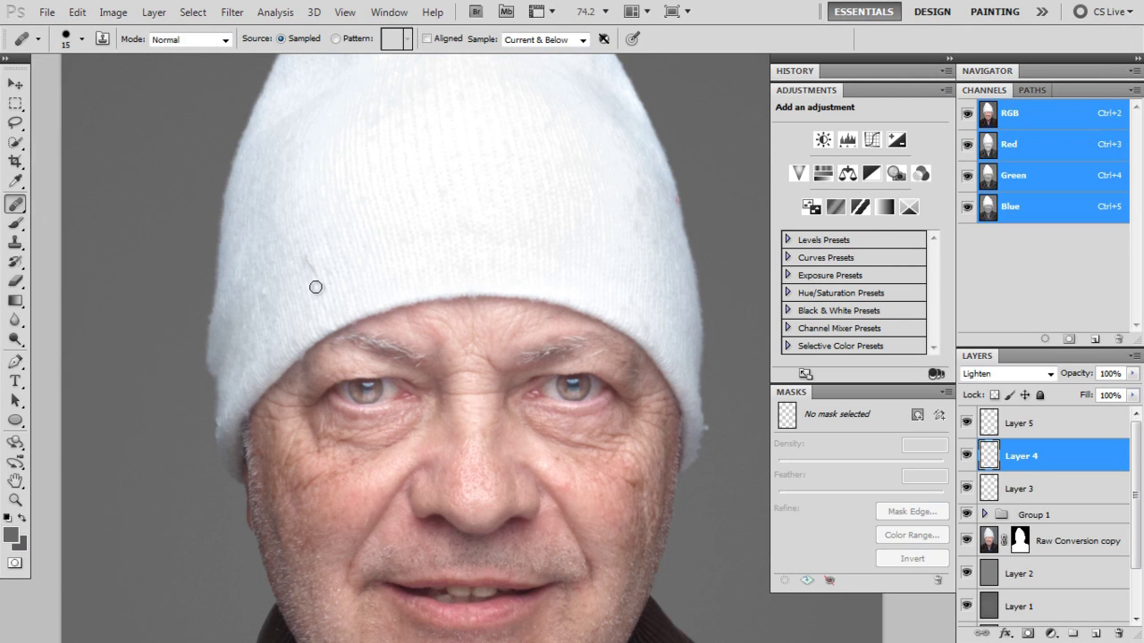
# Try to remove the thin stray hair on the hat with the Healing Brush on the Normal-mode Layer 3
pyautogui.scroll(5, 312, 287)
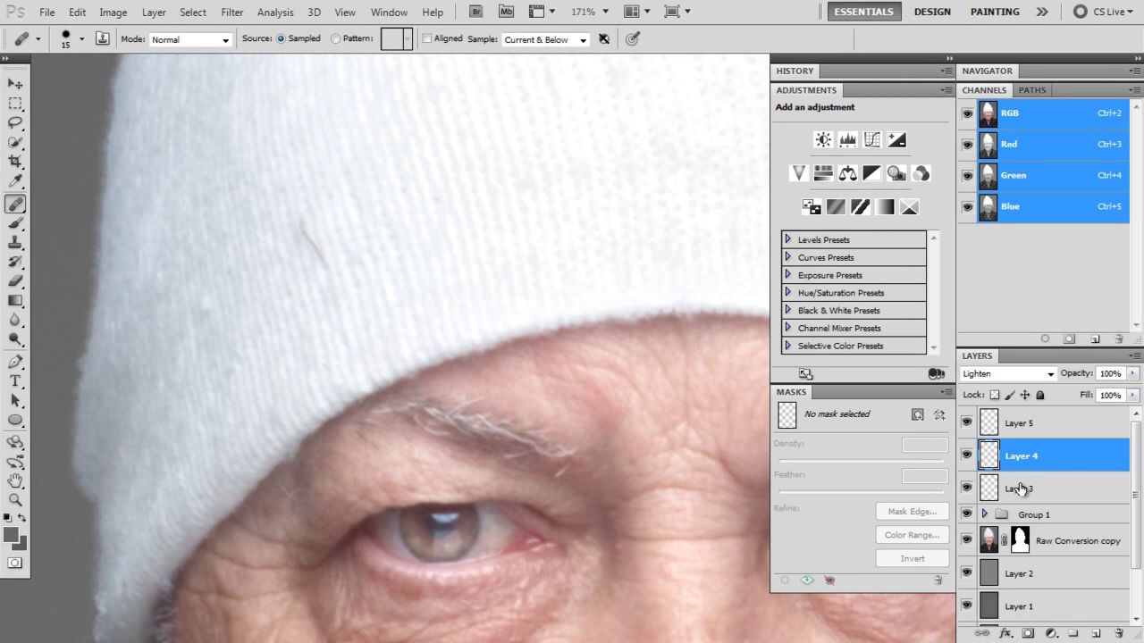
pyautogui.click(1016, 490)
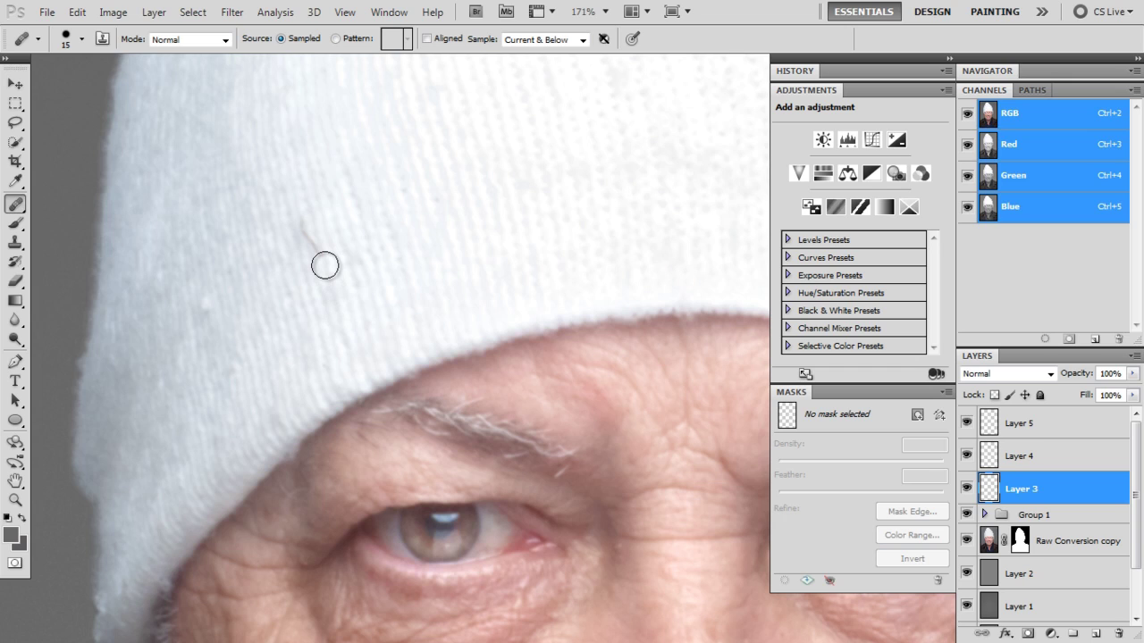
pyautogui.moveTo(324, 266); pyautogui.dragTo(302, 221)
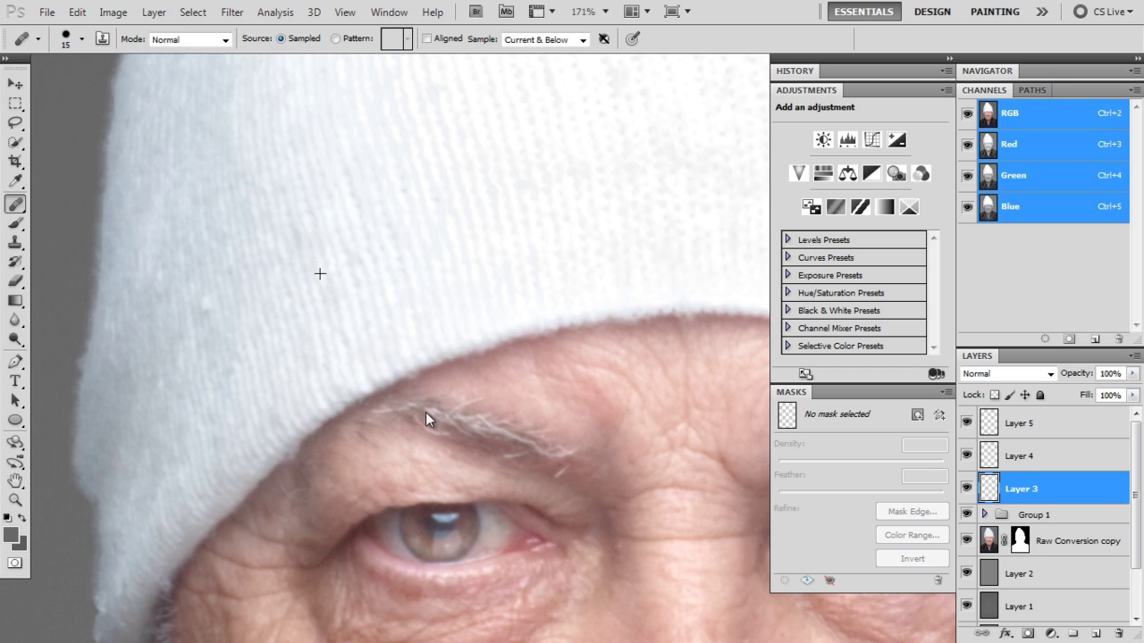
pyautogui.moveTo(659, 149); pyautogui.dragTo(531, 249)
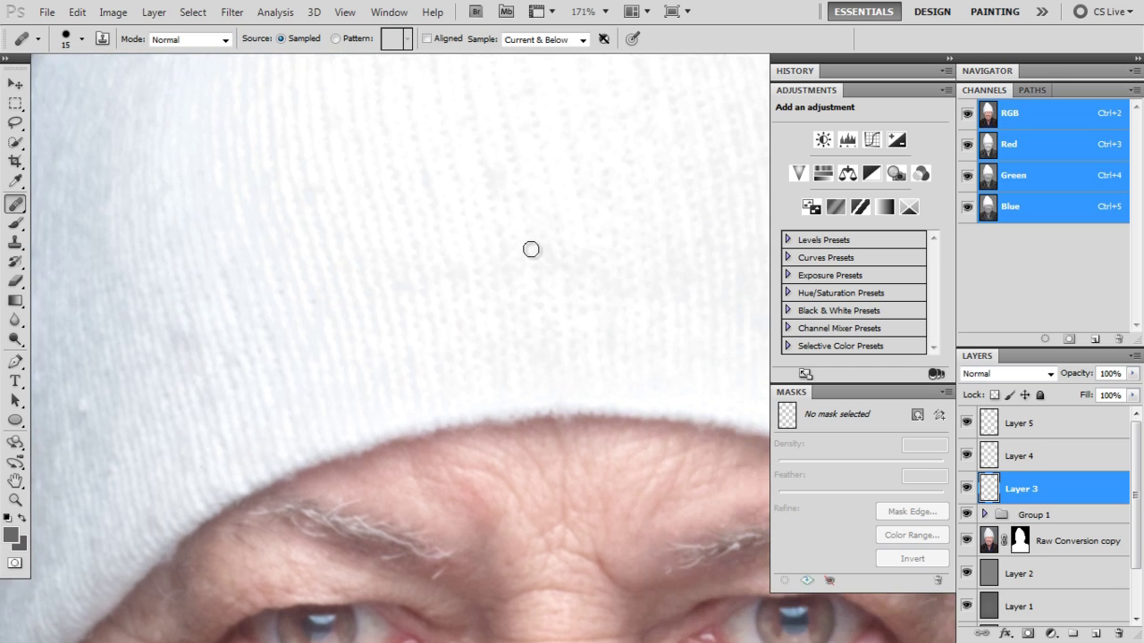
# Retry healing the stray hair on Layer 3 and check the repaired knit close up and from farther out
pyautogui.scroll(-5, 531, 246)
pyautogui.hotkey('alt', ']')
pyautogui.press(']')
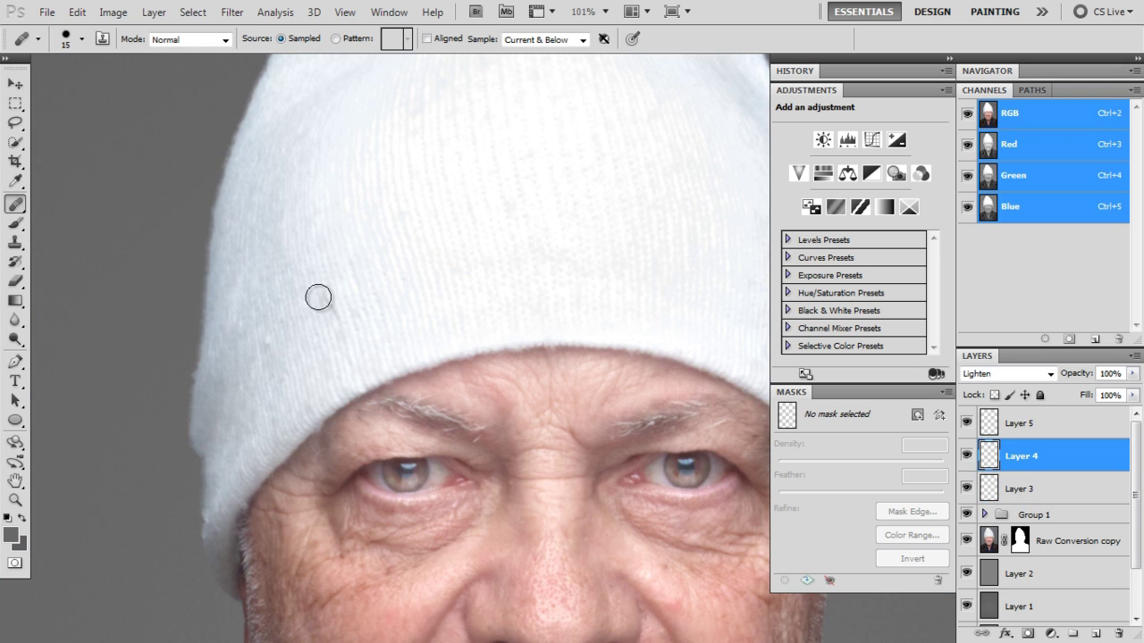
pyautogui.scroll(5, 319, 297)
pyautogui.scroll(3, 343, 337)
pyautogui.scroll(-5, 341, 313)
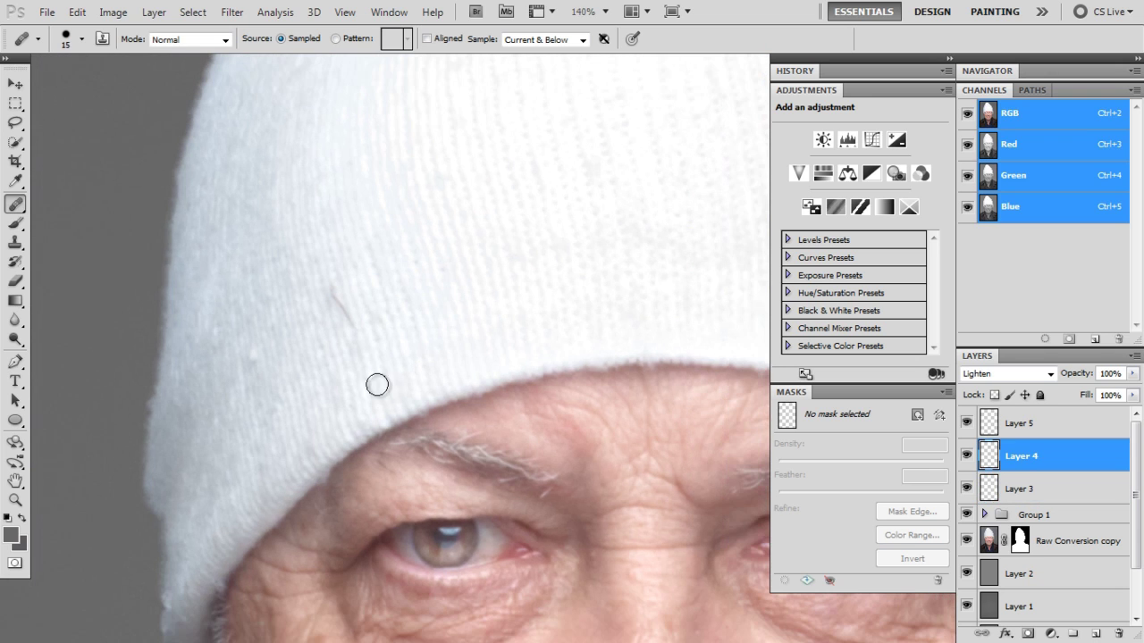
pyautogui.hotkey('alt', '[')
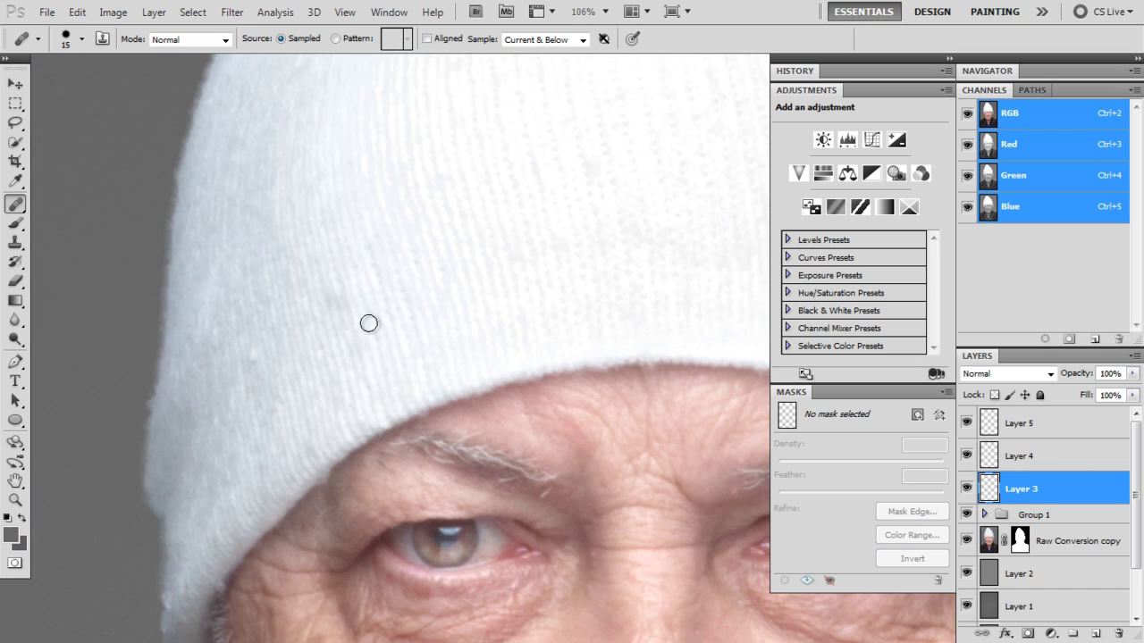
pyautogui.scroll(-2, 370, 324)
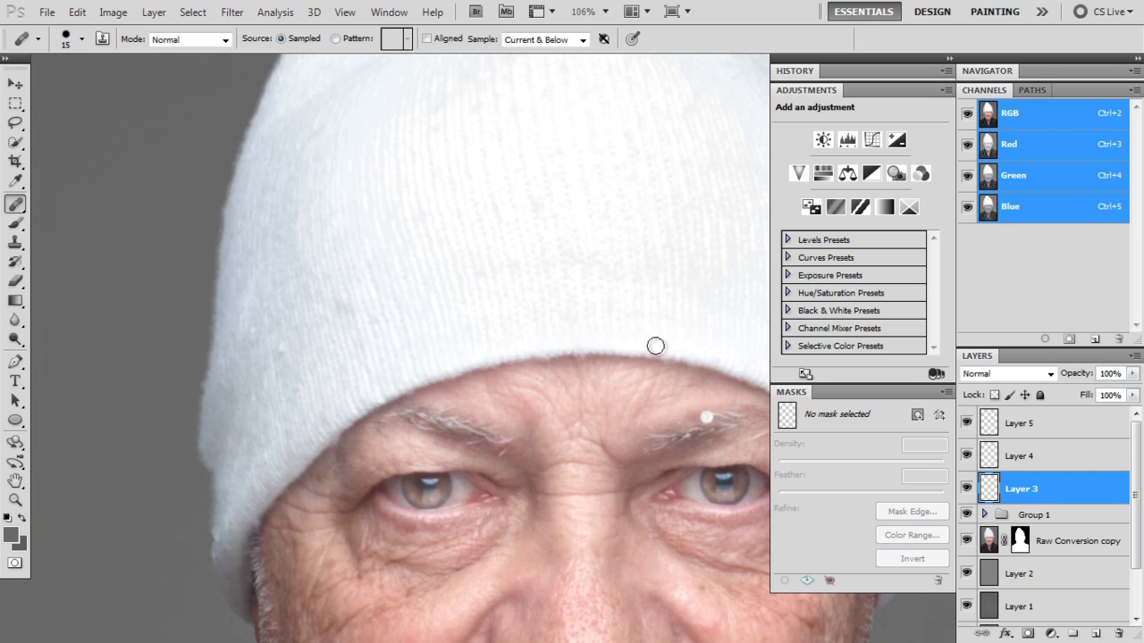
# On the Lighten-mode Layer 4, sample clean knit just below the stray hair and heal over the hair's full length
pyautogui.hotkey('alt', ']')
pyautogui.scroll(3, 364, 325)
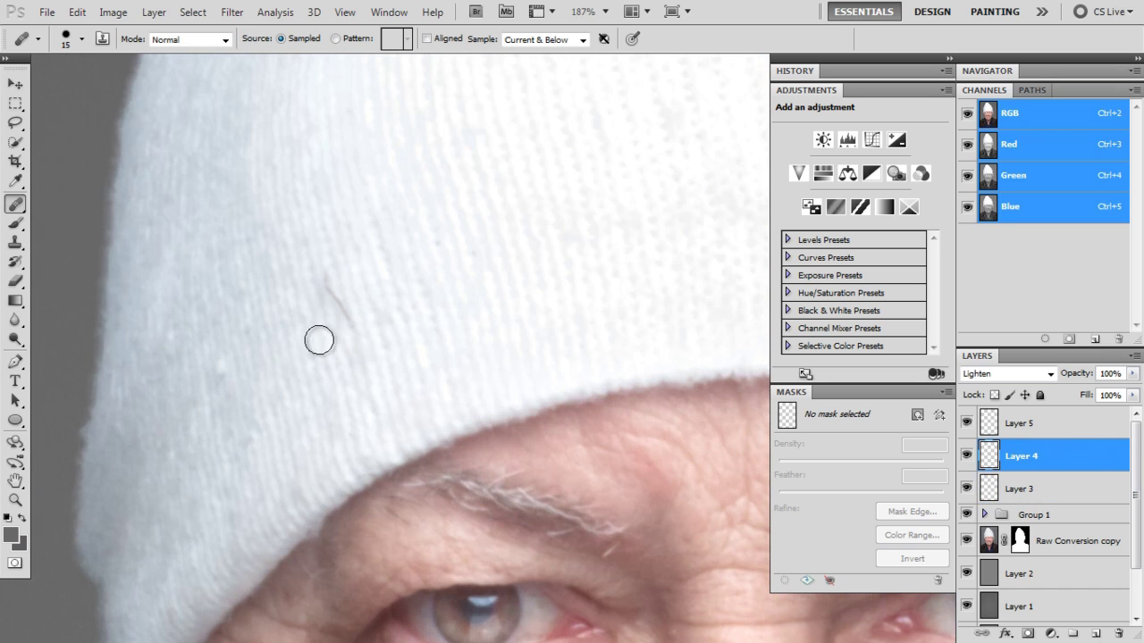
pyautogui.keyDown('alt'); pyautogui.click(366, 381); pyautogui.keyUp('alt')
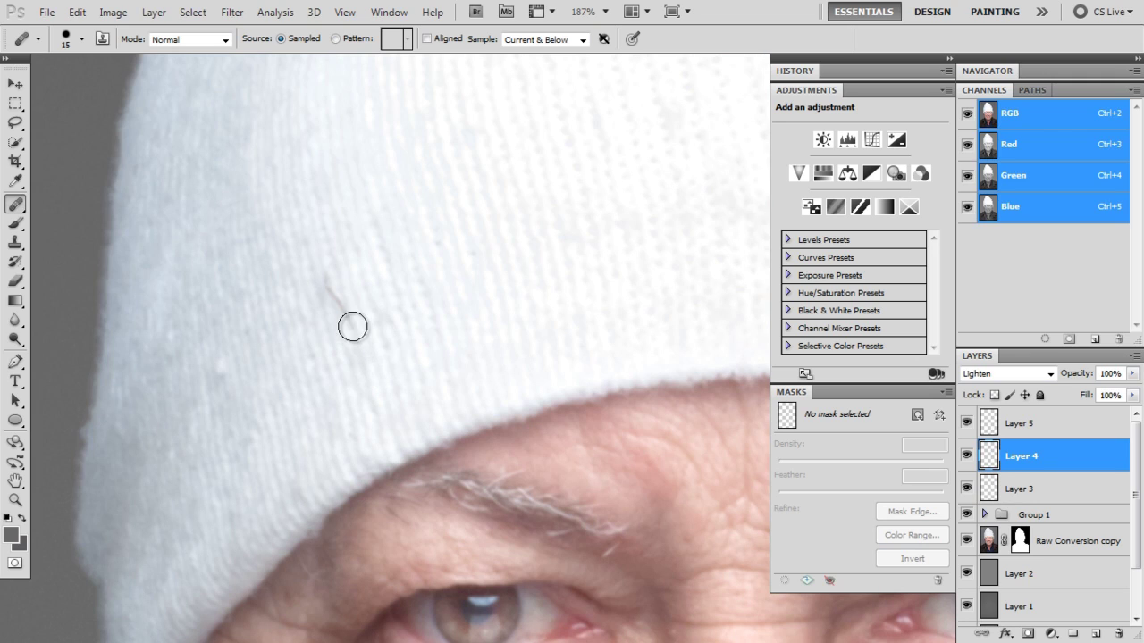
pyautogui.moveTo(352, 325)
pyautogui.mouseDown()
pyautogui.moveTo(336, 282)
pyautogui.moveTo(310, 268)
pyautogui.mouseUp()
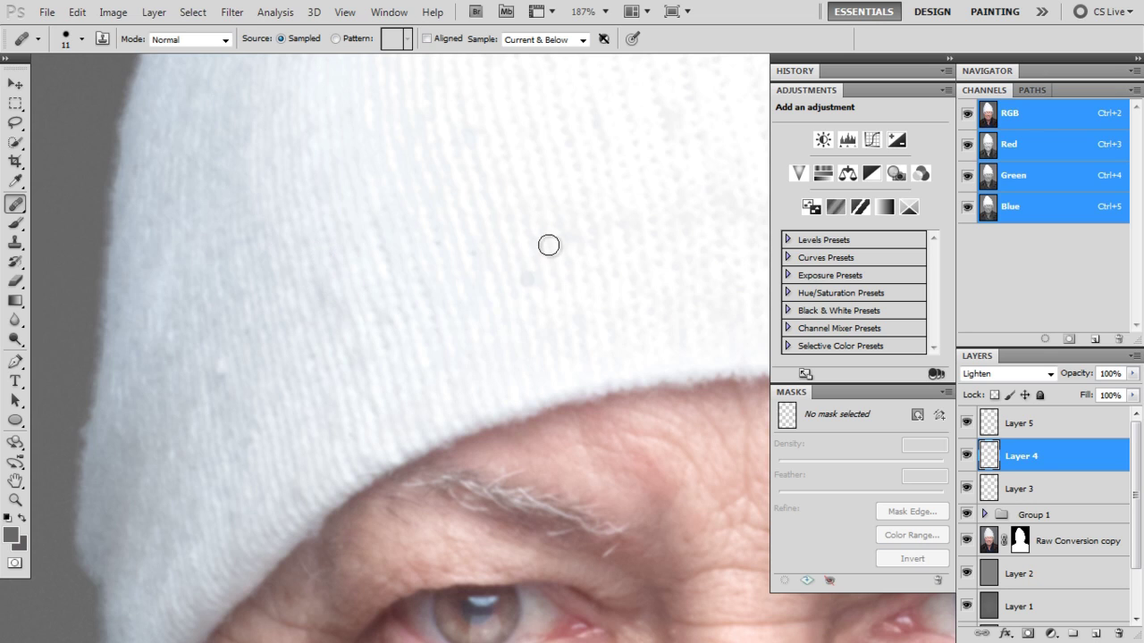
# Compare the hat with and without the Layer 4 retouching by toggling the layer's visibility
pyautogui.scroll(-3, 554, 240)
pyautogui.moveTo(656, 132); pyautogui.dragTo(624, 143)
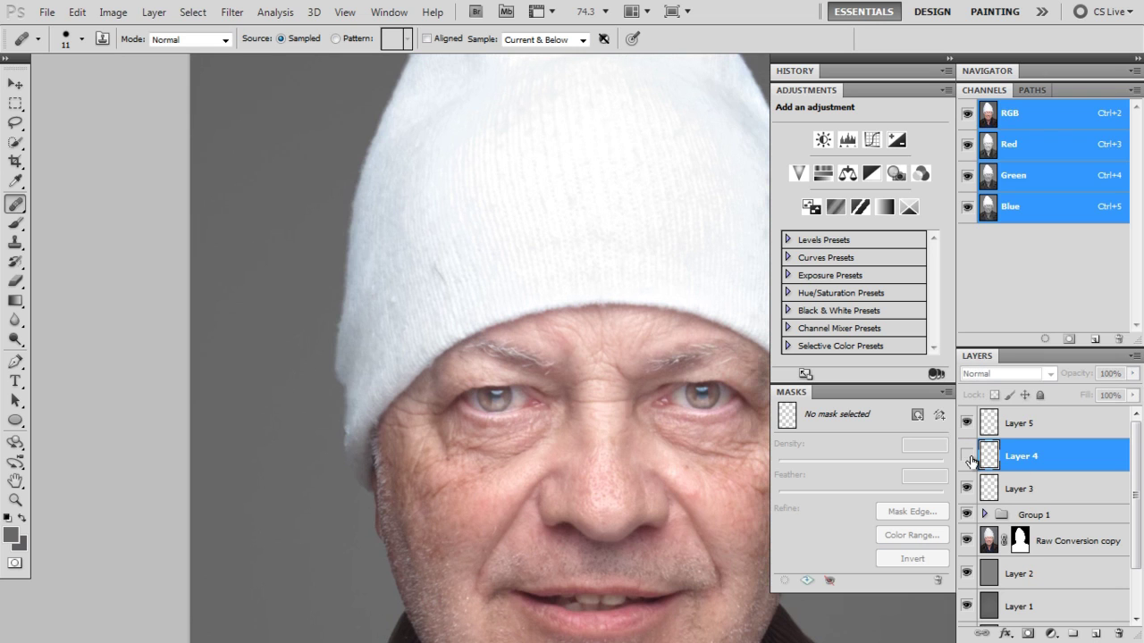
pyautogui.scroll(4, 513, 190)
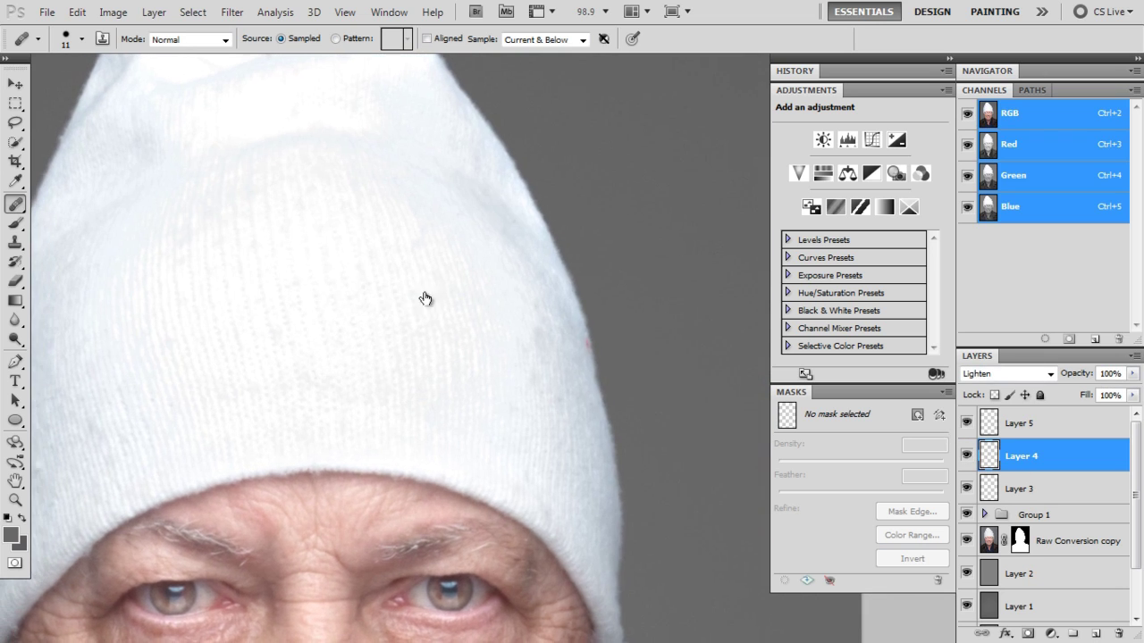
# Try to heal the red mark on the hat's edge on the Normal-mode Layer 3, and undo the stroke
pyautogui.scroll(1, 601, 346)
pyautogui.click(1076, 489)
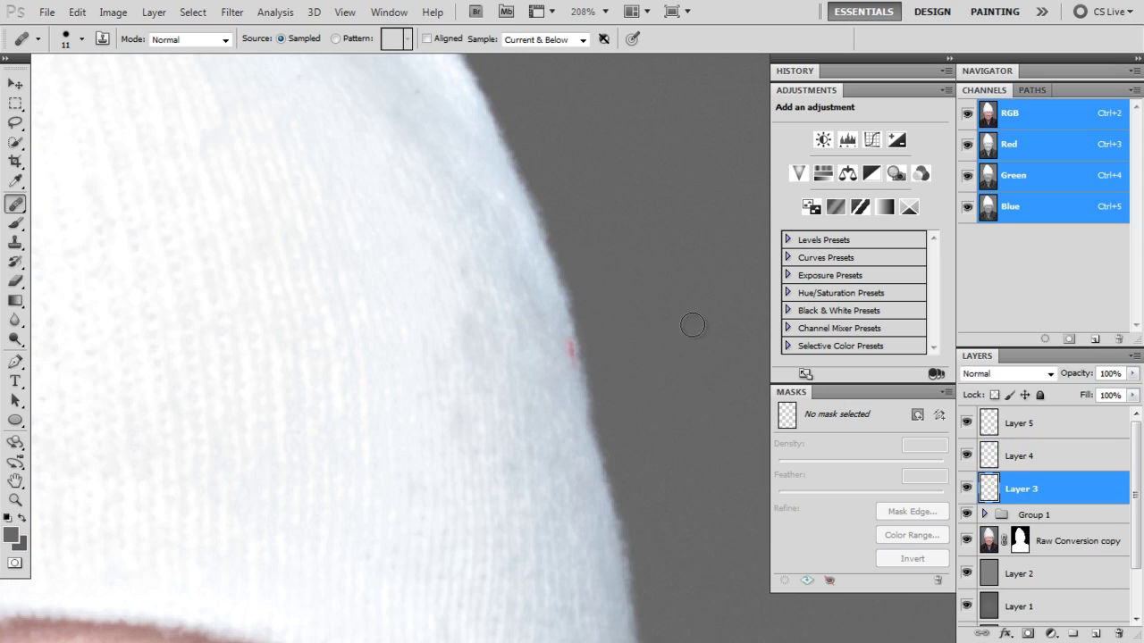
pyautogui.moveTo(569, 297); pyautogui.dragTo(576, 301)
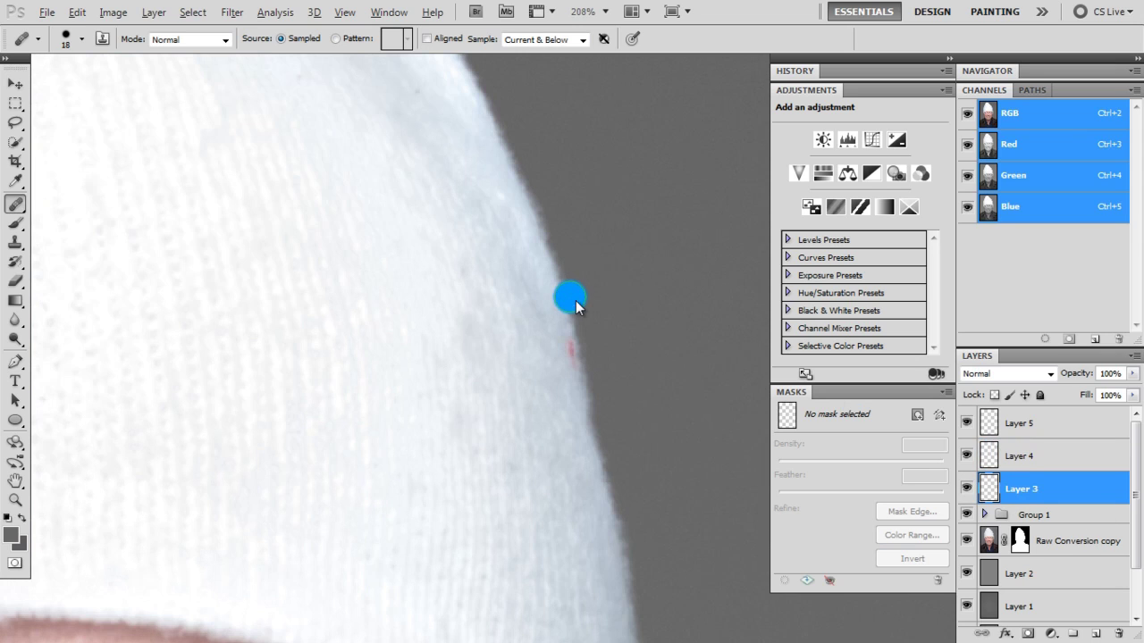
pyautogui.keyDown('alt'); pyautogui.click(539, 354); pyautogui.keyUp('alt')
pyautogui.moveTo(581, 366); pyautogui.dragTo(575, 350)
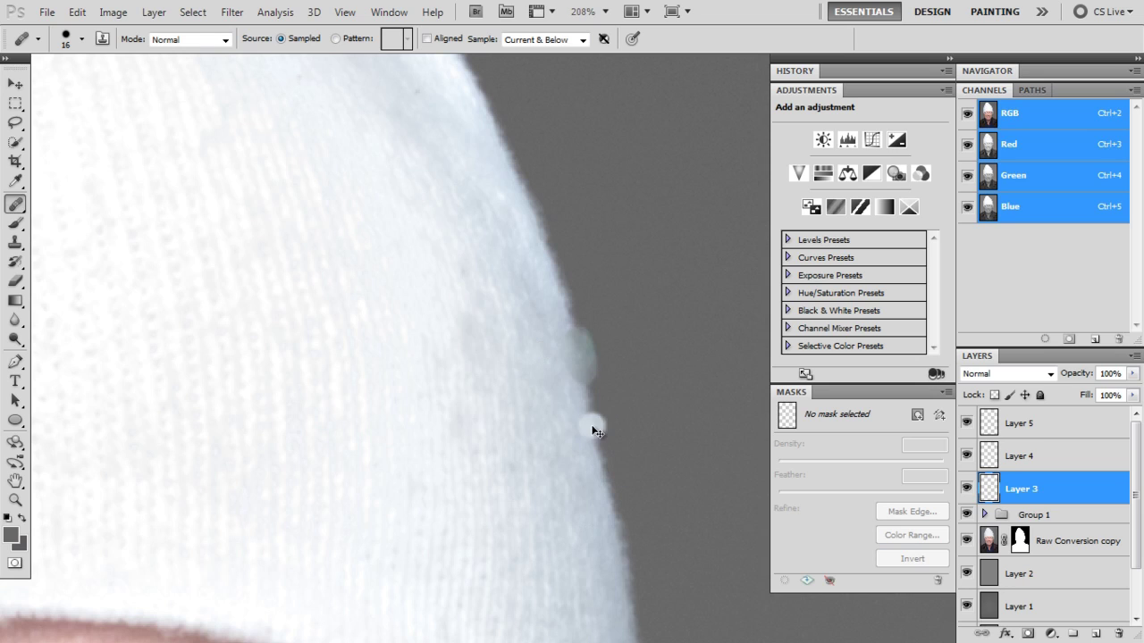
pyautogui.hotkey('ctrl', 'z')
# On the Lighten-mode Layer 4, sample the hat's edge just above the red mark and heal over the mark
pyautogui.hotkey('alt', ']')
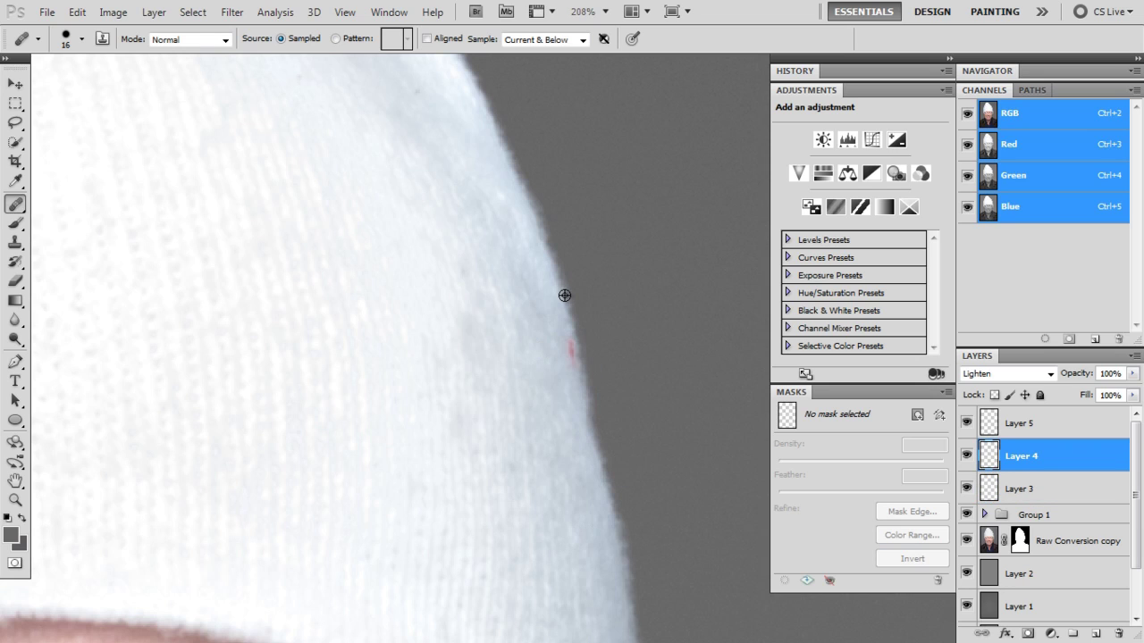
pyautogui.keyDown('alt'); pyautogui.click(564, 294); pyautogui.keyUp('alt')
pyautogui.moveTo(582, 349); pyautogui.dragTo(554, 364)
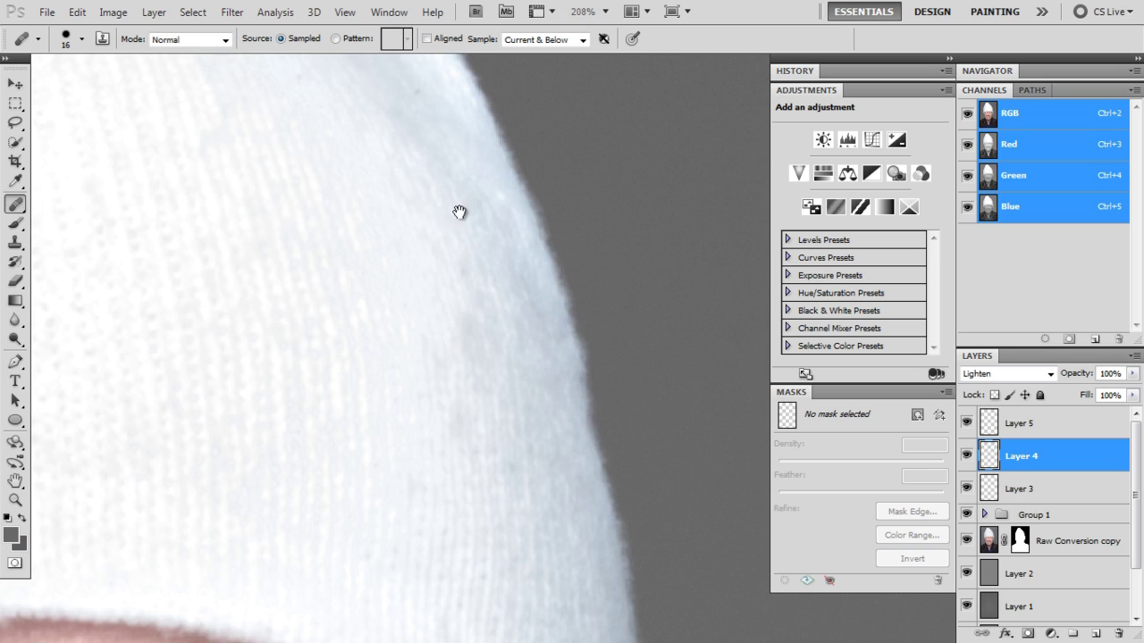
# Heal the small dark specks near the hat's upper fold on Layer 4 with a 14 px Healing Brush
pyautogui.moveTo(460, 213); pyautogui.dragTo(577, 475)
pyautogui.moveTo(525, 334)
pyautogui.mouseDown()
pyautogui.moveTo(512, 348)
pyautogui.moveTo(518, 340)
pyautogui.mouseUp()
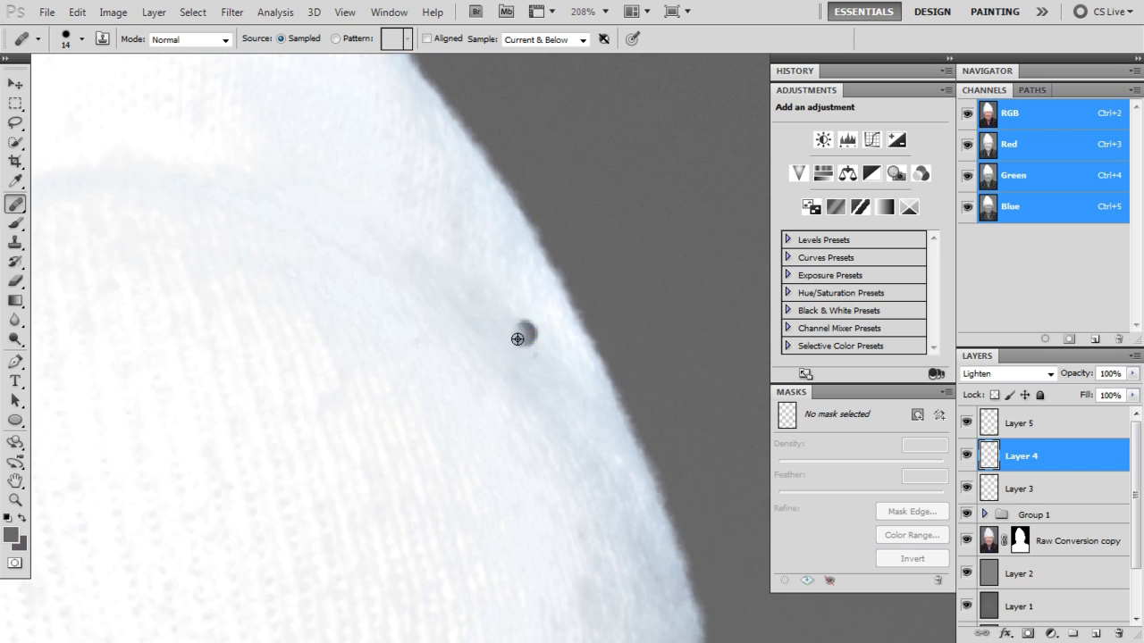
pyautogui.click(525, 335)
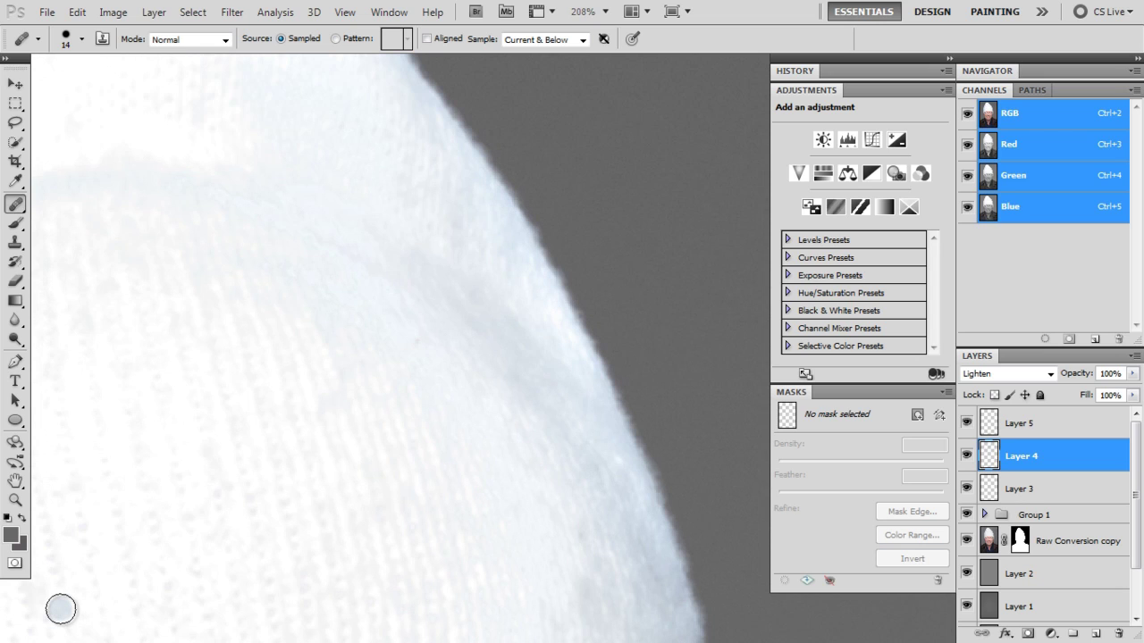
# Heal the brown spot on the outer cheek below the eye on the Normal-mode Layer 3
pyautogui.scroll(-5, 100, 529)
pyautogui.moveTo(442, 446); pyautogui.dragTo(686, 466)
pyautogui.scroll(-10, 549, 271)
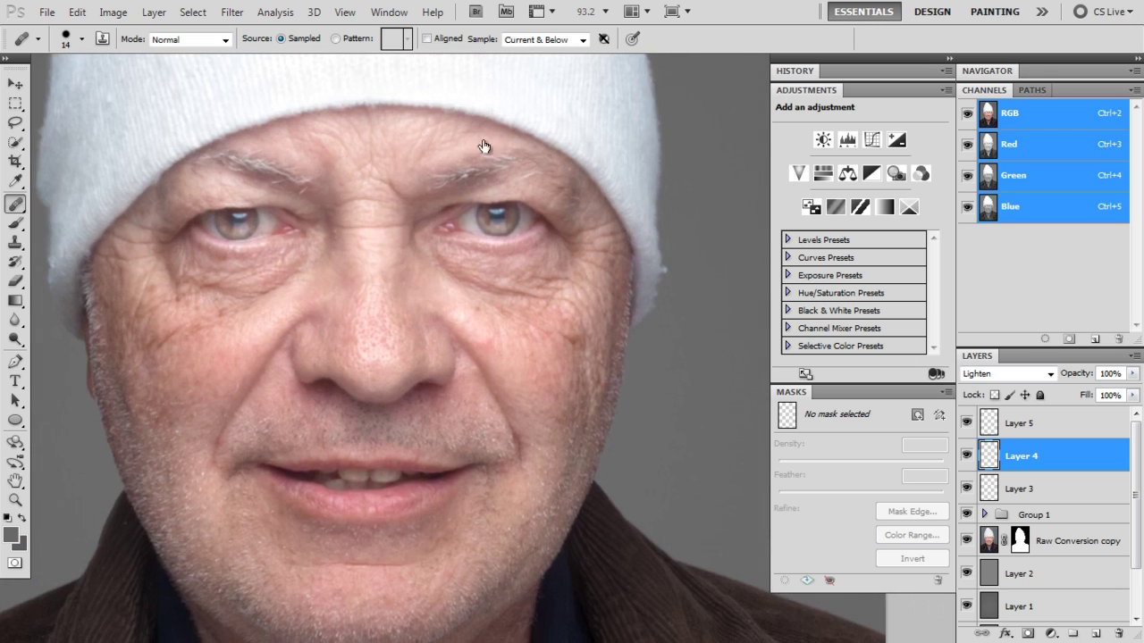
pyautogui.scroll(5, 581, 268)
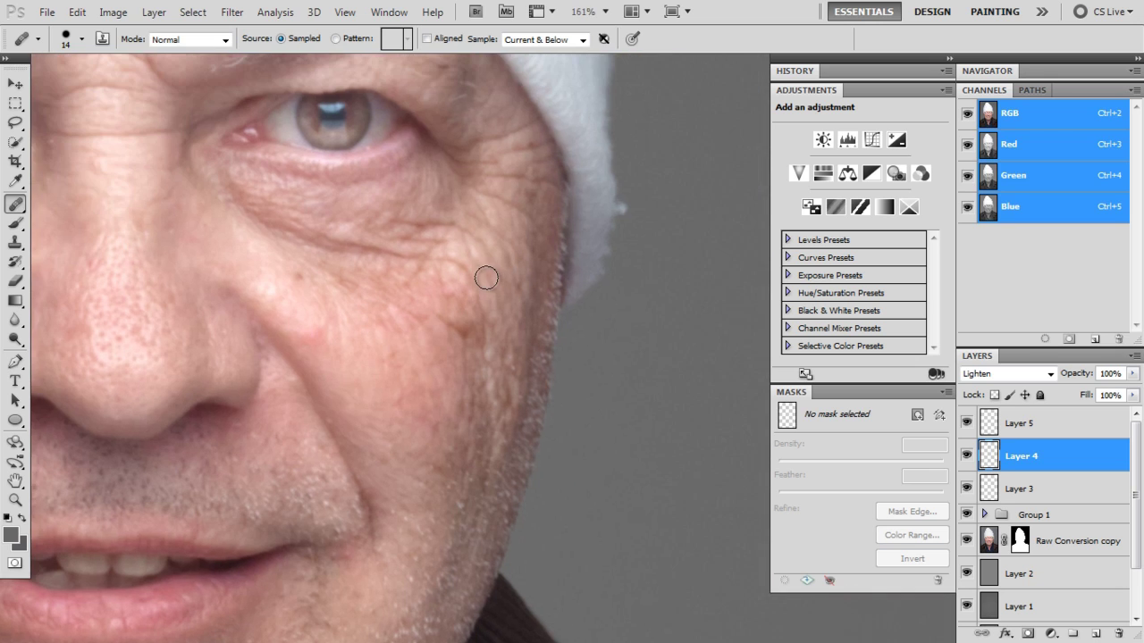
pyautogui.click(1025, 479)
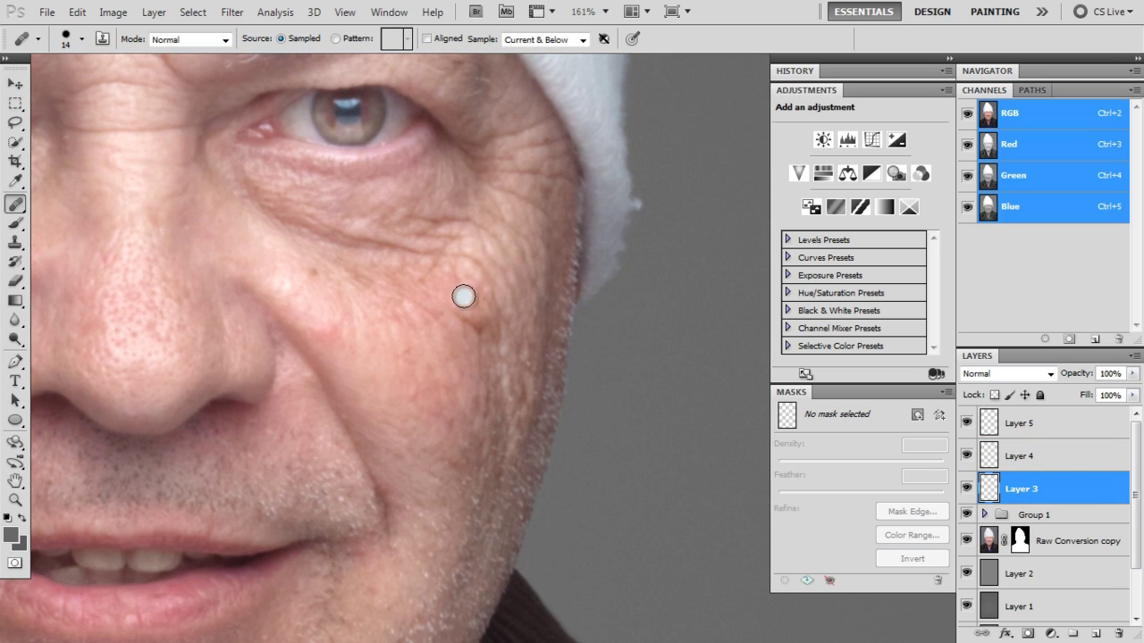
pyautogui.moveTo(452, 309); pyautogui.dragTo(482, 327)
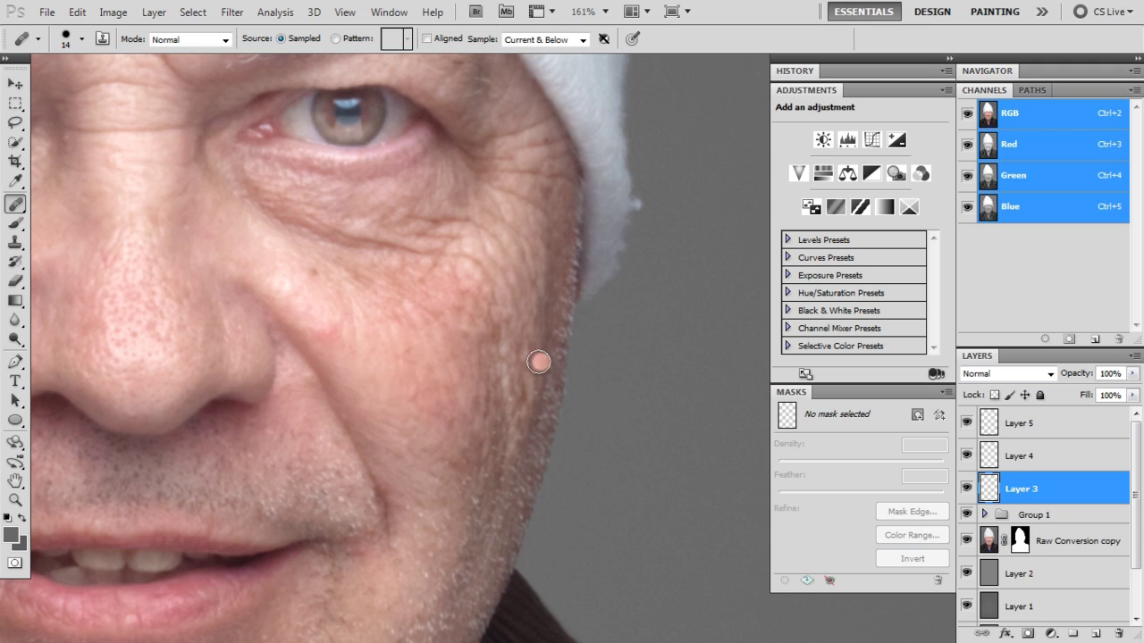
# On the Lighten-mode Layer 4, sample nearby cheek skin, heal over the brown spot area, and fade the stroke to 19% opacity
pyautogui.hotkey('alt', ']')
pyautogui.keyDown('alt'); pyautogui.click(452, 344); pyautogui.keyUp('alt')
pyautogui.moveTo(469, 320); pyautogui.dragTo(495, 330)
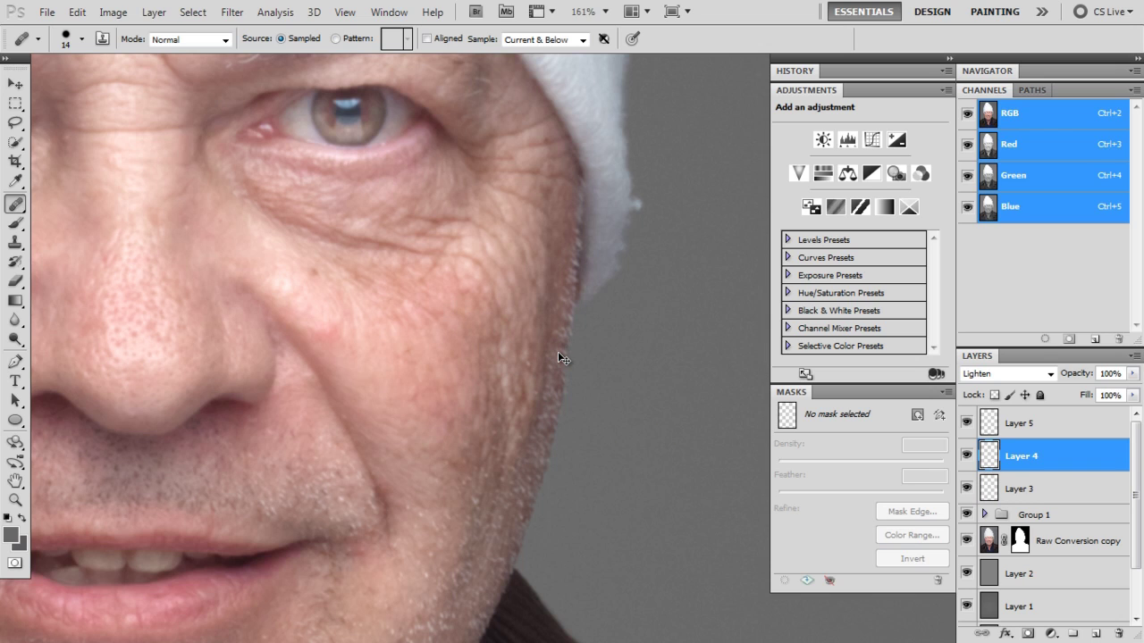
pyautogui.hotkey('ctrl', 'shift', 'f')
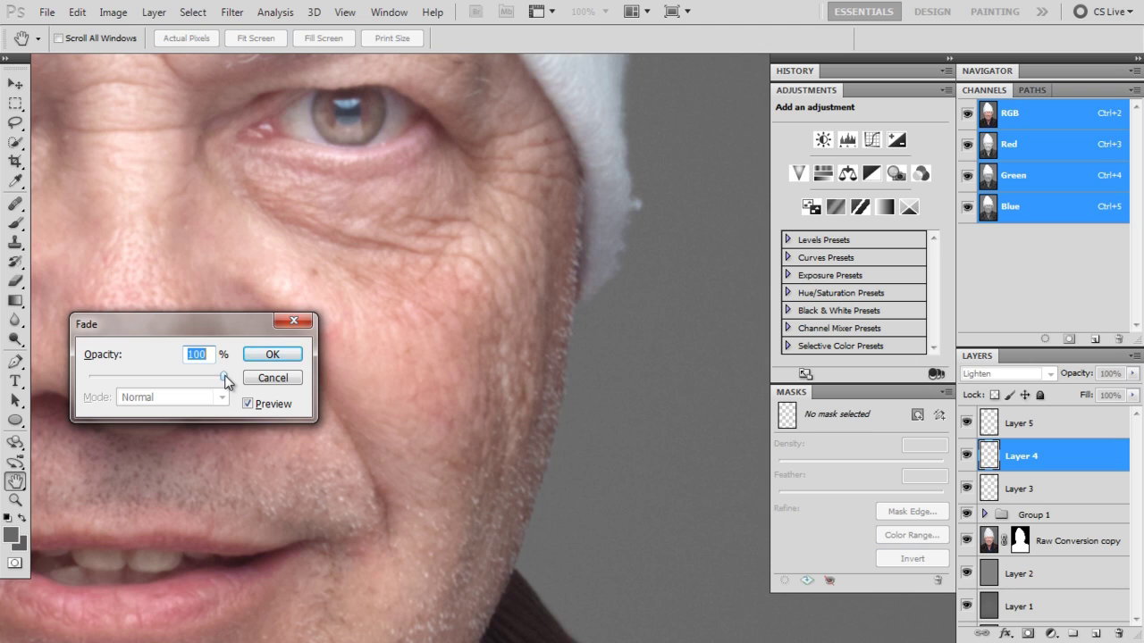
pyautogui.moveTo(224, 376); pyautogui.dragTo(114, 422)
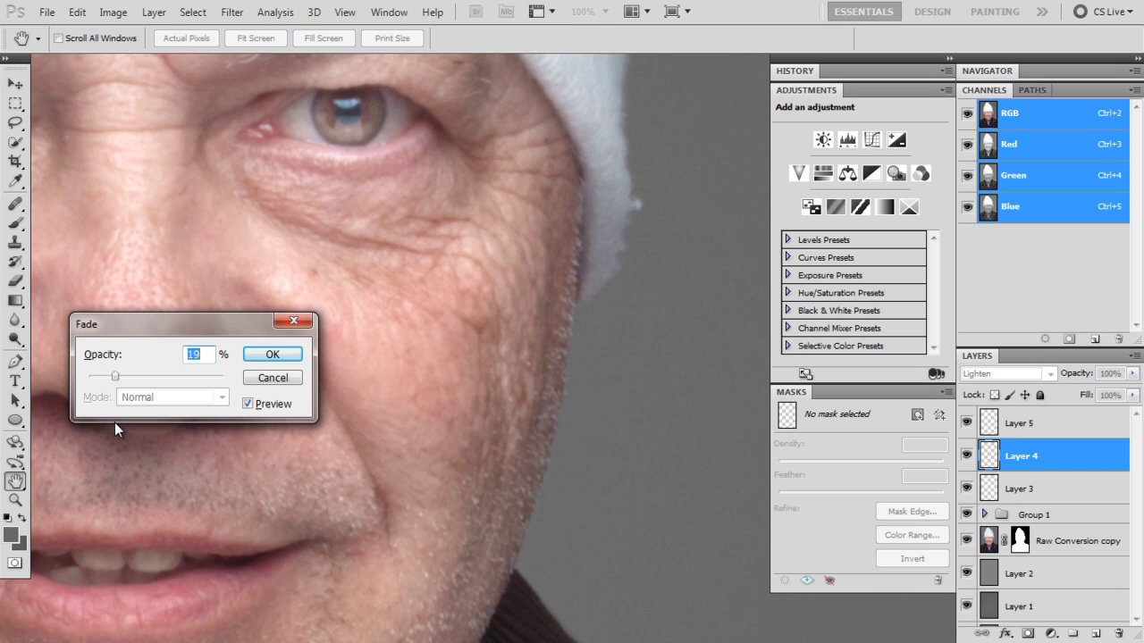
pyautogui.click(273, 356)
# Sample skin beside the nose, heal the under-eye wrinkles with a 19 px brush on Layer 4, and fade the stroke to 26% opacity
pyautogui.moveTo(230, 214); pyautogui.dragTo(236, 220)
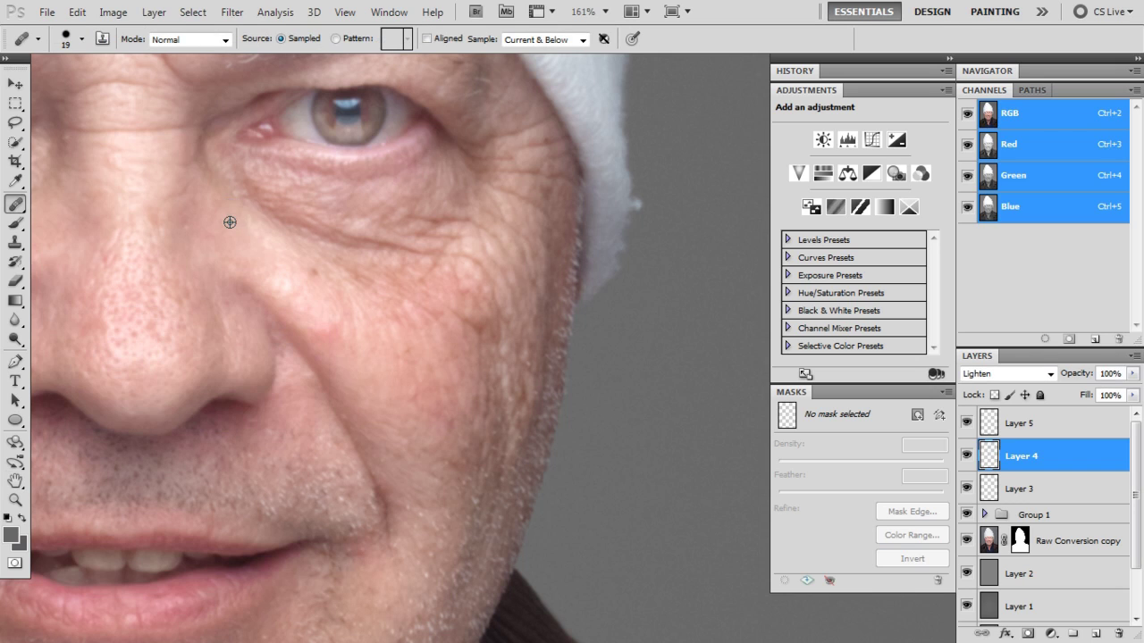
pyautogui.keyDown('alt'); pyautogui.click(229, 222); pyautogui.keyUp('alt')
pyautogui.moveTo(244, 182)
pyautogui.mouseDown()
pyautogui.moveTo(260, 206)
pyautogui.moveTo(304, 229)
pyautogui.moveTo(429, 248)
pyautogui.mouseUp()
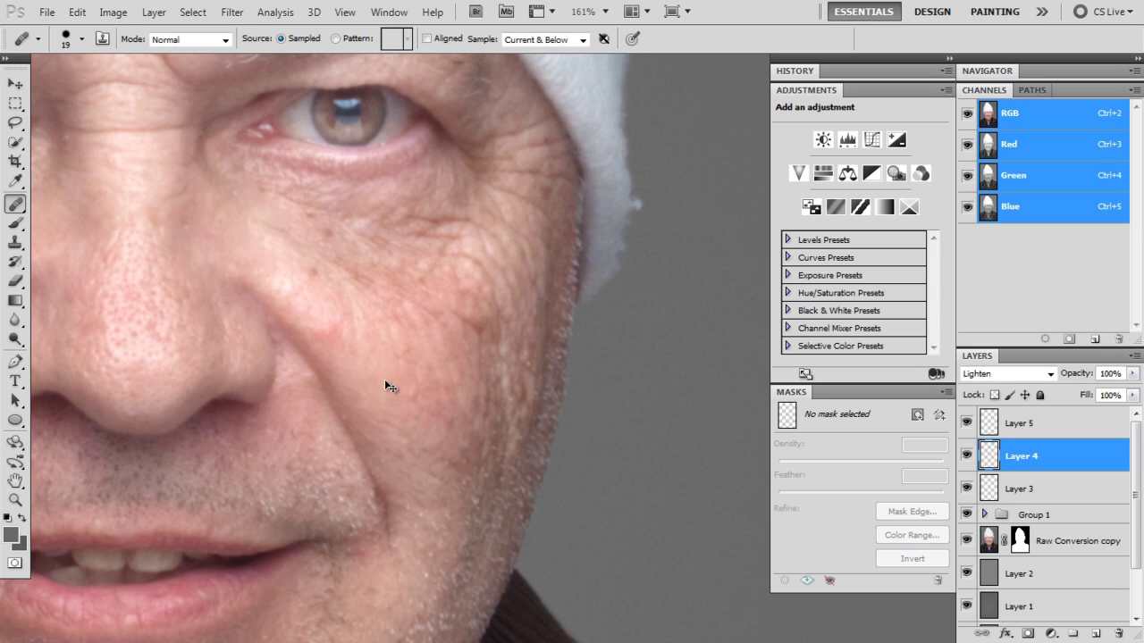
pyautogui.hotkey('ctrl', 'shift', 'f')
pyautogui.moveTo(222, 377)
pyautogui.mouseDown()
pyautogui.moveTo(54, 395)
pyautogui.moveTo(130, 399)
pyautogui.mouseUp()
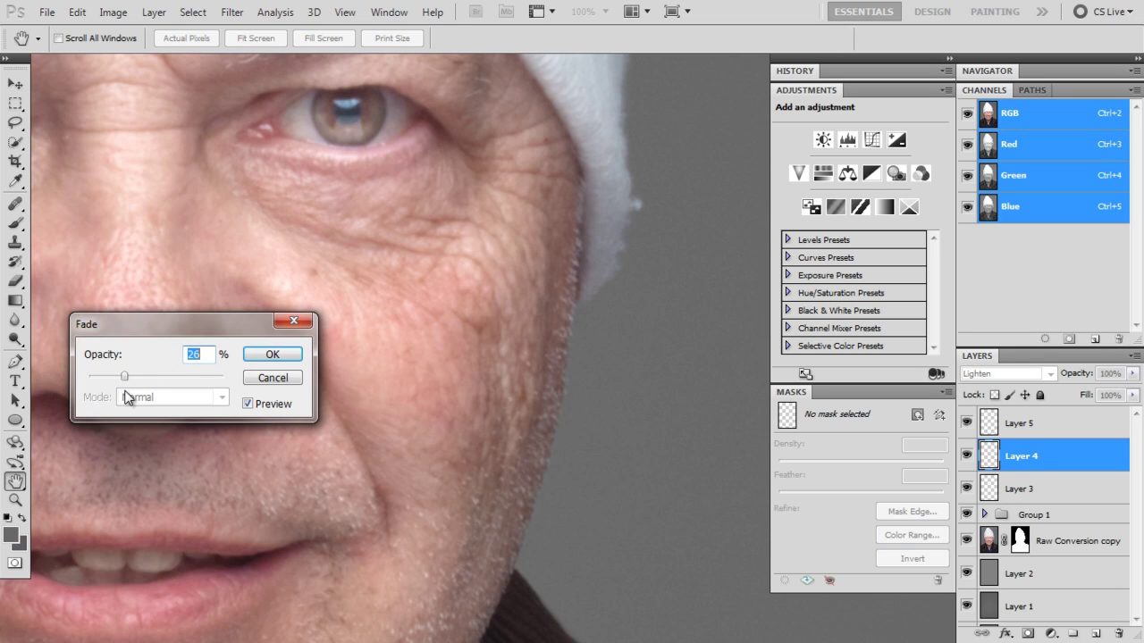
pyautogui.click(277, 355)
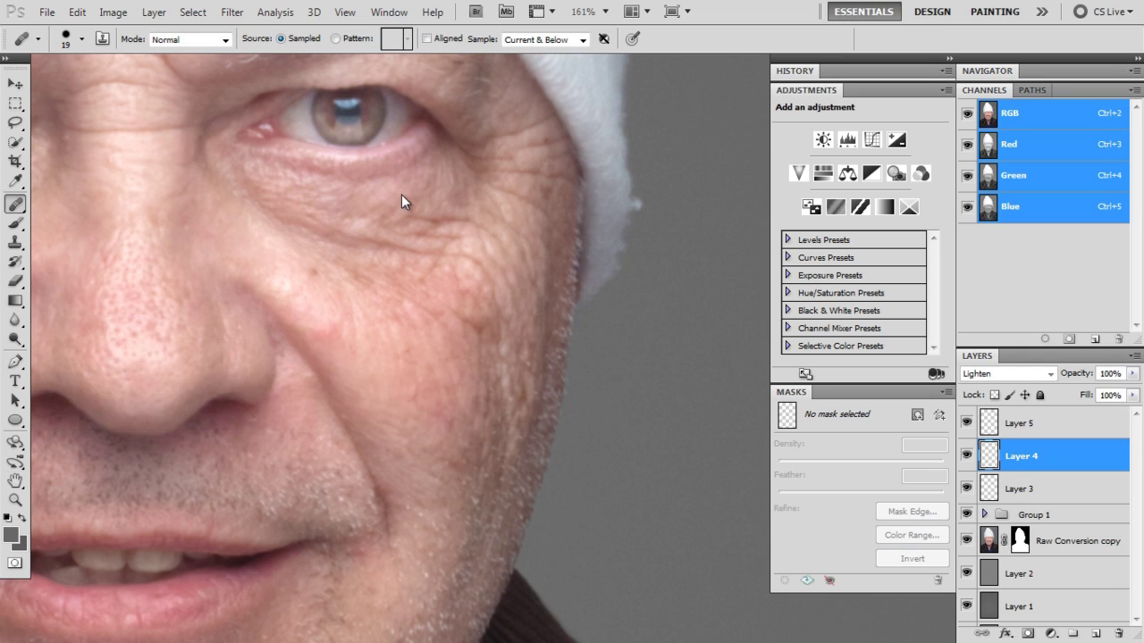
# Heal the wrinkle at the outer end of the under-eye bag with a 13 px brush and fade the stroke's opacity
pyautogui.press(']')
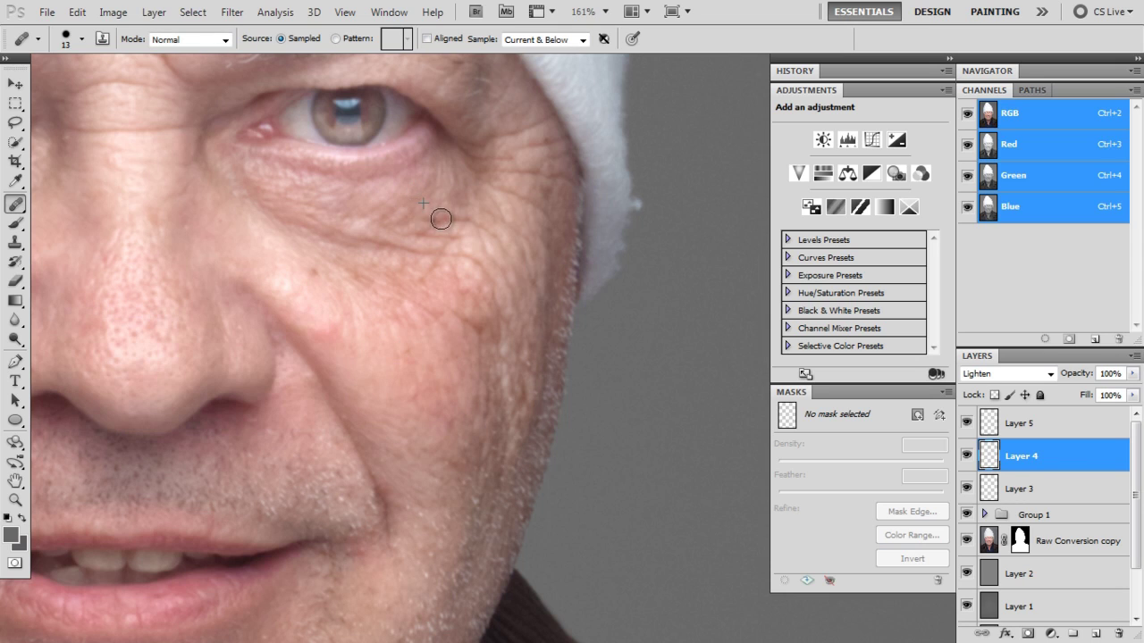
pyautogui.moveTo(470, 221); pyautogui.dragTo(475, 222)
pyautogui.hotkey('ctrl', 'shift', 'f')
pyautogui.moveTo(221, 380); pyautogui.dragTo(147, 379)
pyautogui.click(272, 354)
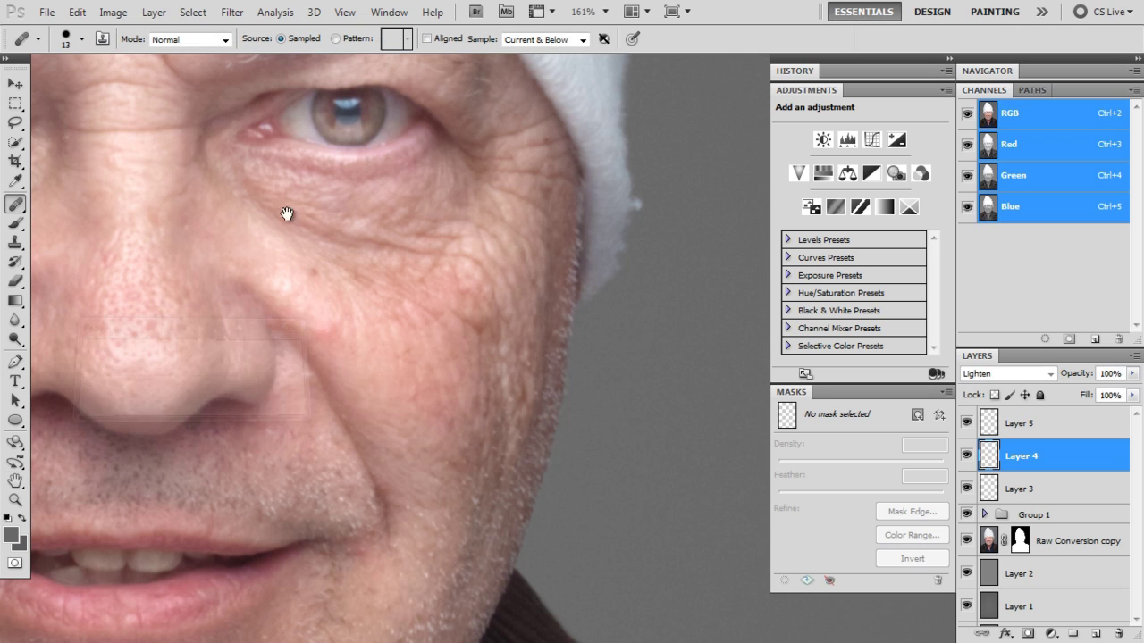
# Sample skin beside the nose bridge, heal the crease across the bridge on Layer 4, and fade the stroke to 14% opacity
pyautogui.moveTo(286, 214)
pyautogui.mouseDown()
pyautogui.moveTo(544, 503)
pyautogui.moveTo(610, 316)
pyautogui.mouseUp()
pyautogui.keyDown('alt'); pyautogui.click(378, 290); pyautogui.keyUp('alt')
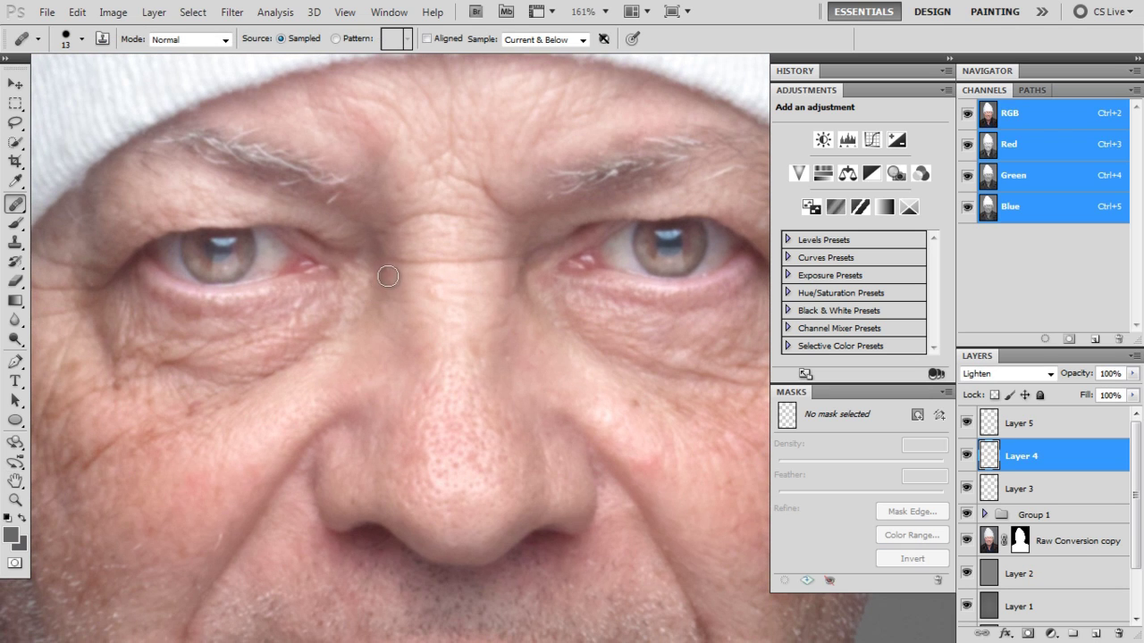
pyautogui.moveTo(393, 261)
pyautogui.mouseDown()
pyautogui.moveTo(511, 260)
pyautogui.moveTo(432, 264)
pyautogui.mouseUp()
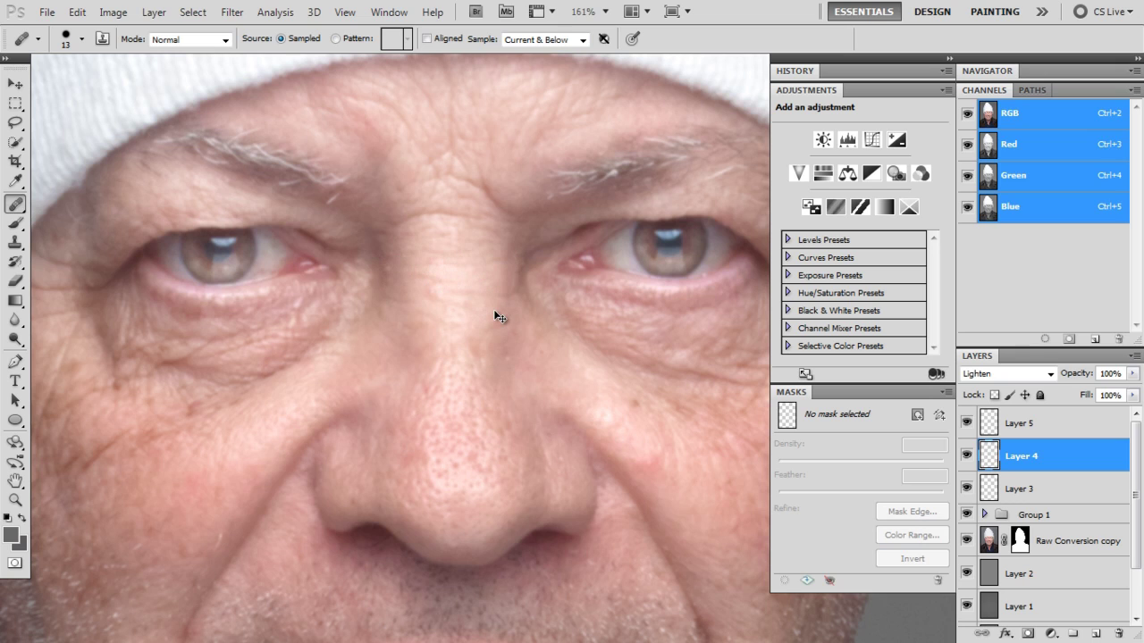
pyautogui.hotkey('ctrl', 'shift', 'f')
pyautogui.moveTo(226, 377); pyautogui.dragTo(115, 376)
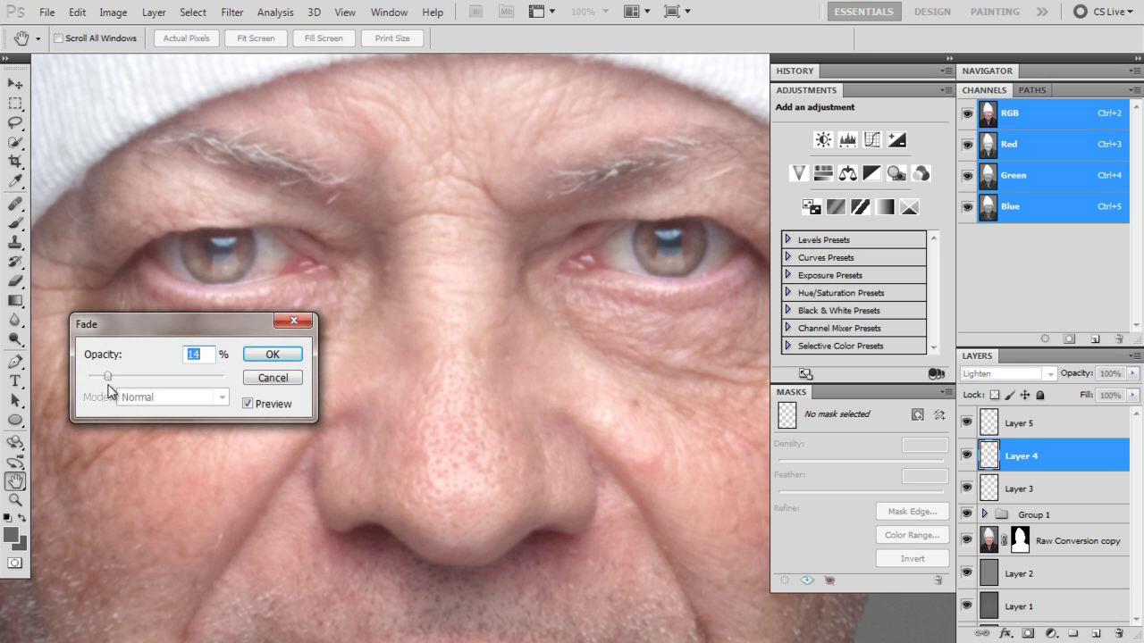
pyautogui.click(288, 358)
# Heal the frown lines between the eyebrows on Layer 4 with a 16 px brush and fade the stroke's opacity
pyautogui.press('[')
pyautogui.press('[')
pyautogui.press('[')
pyautogui.press('[')
pyautogui.press('[')
pyautogui.press('[')
pyautogui.press('[')
pyautogui.press('[')
pyautogui.press('[')
pyautogui.press('[')
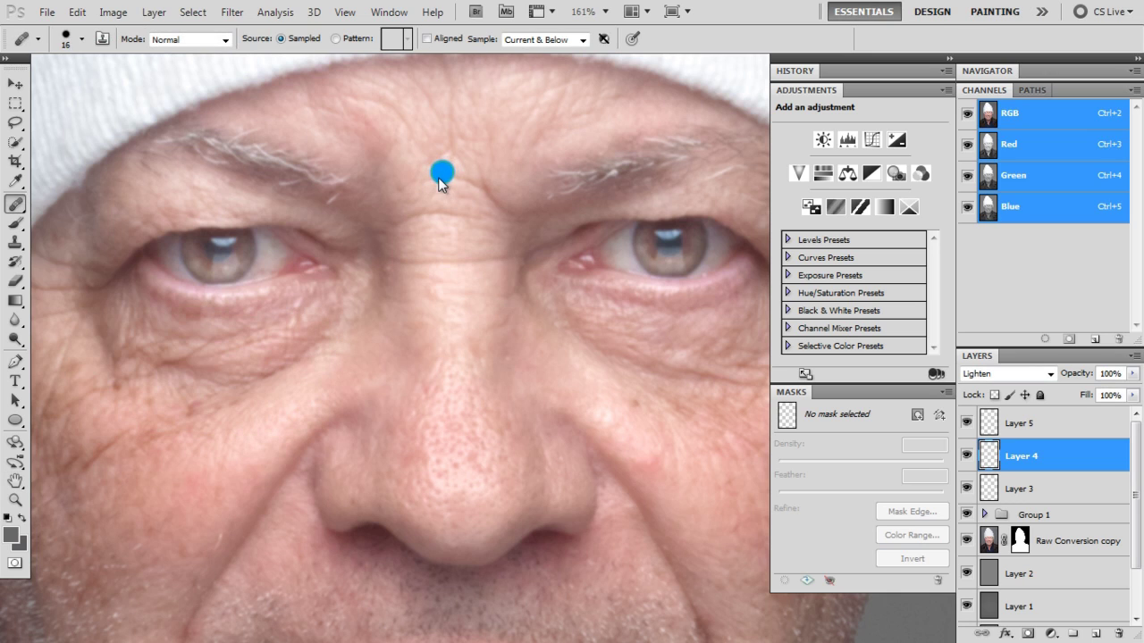
pyautogui.moveTo(439, 179); pyautogui.dragTo(434, 181)
pyautogui.moveTo(482, 179); pyautogui.dragTo(508, 212)
pyautogui.hotkey('ctrl', 'shift', 'f')
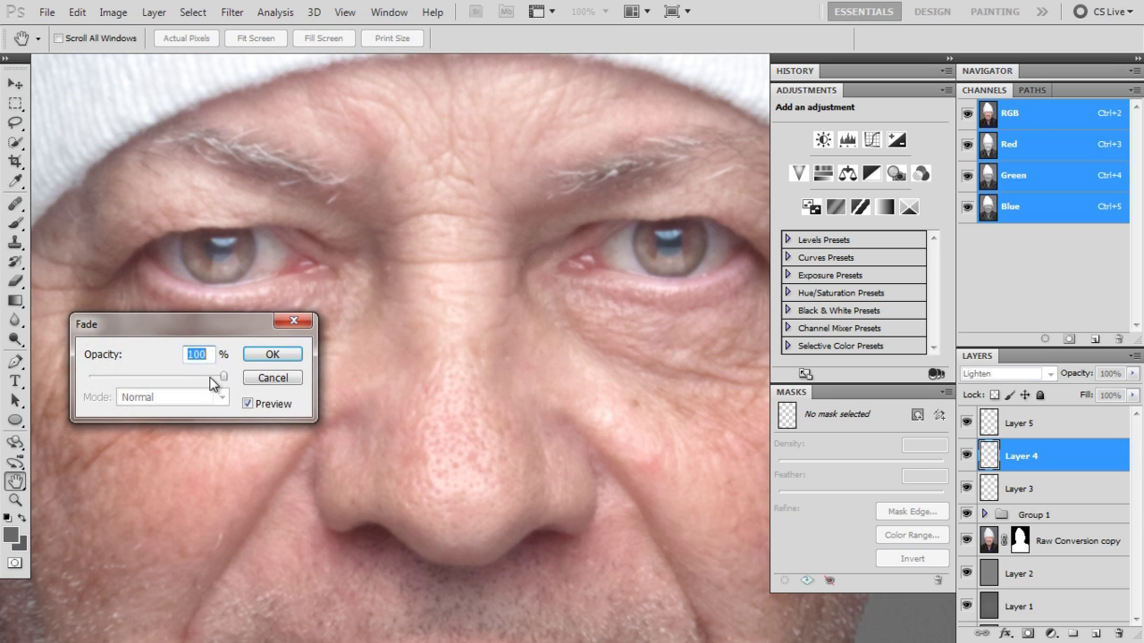
pyautogui.moveTo(212, 379); pyautogui.dragTo(89, 376)
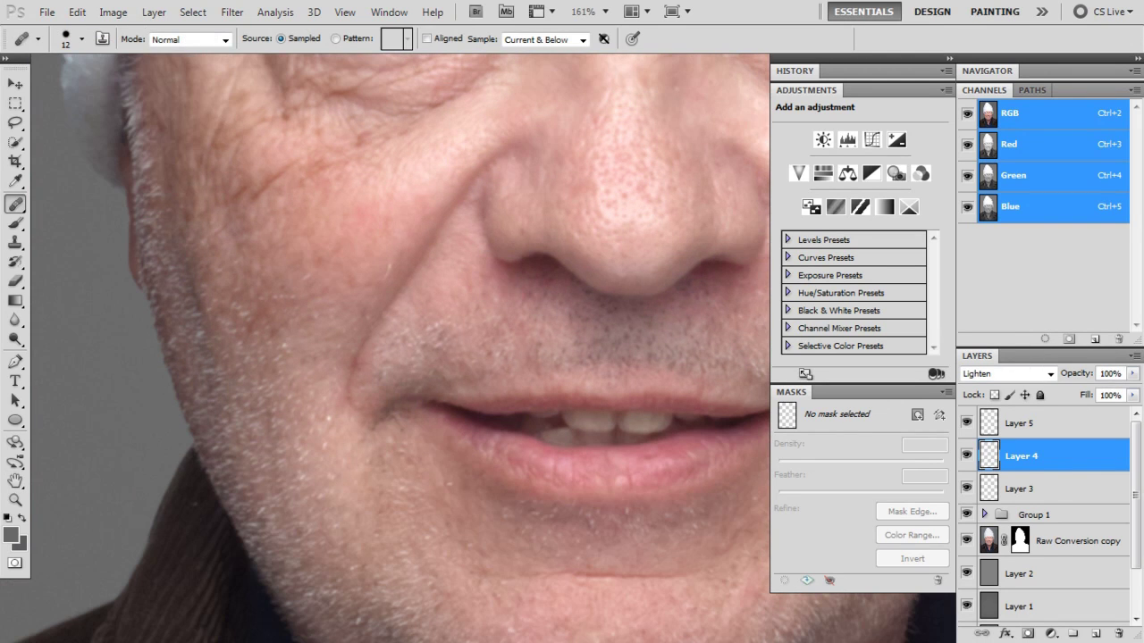
# Fade the latest healing stroke in the cheek and mouth area to 40% opacity
pyautogui.hotkey('ctrl', 'shift', 'f')
pyautogui.moveTo(222, 376); pyautogui.dragTo(118, 376)
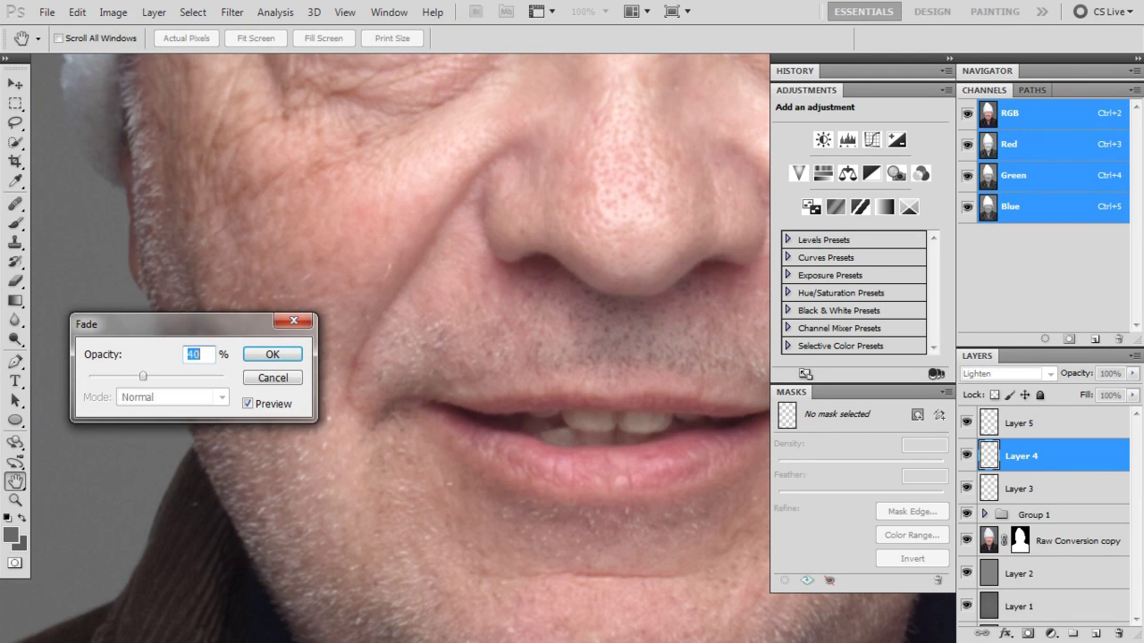
pyautogui.press('Return')
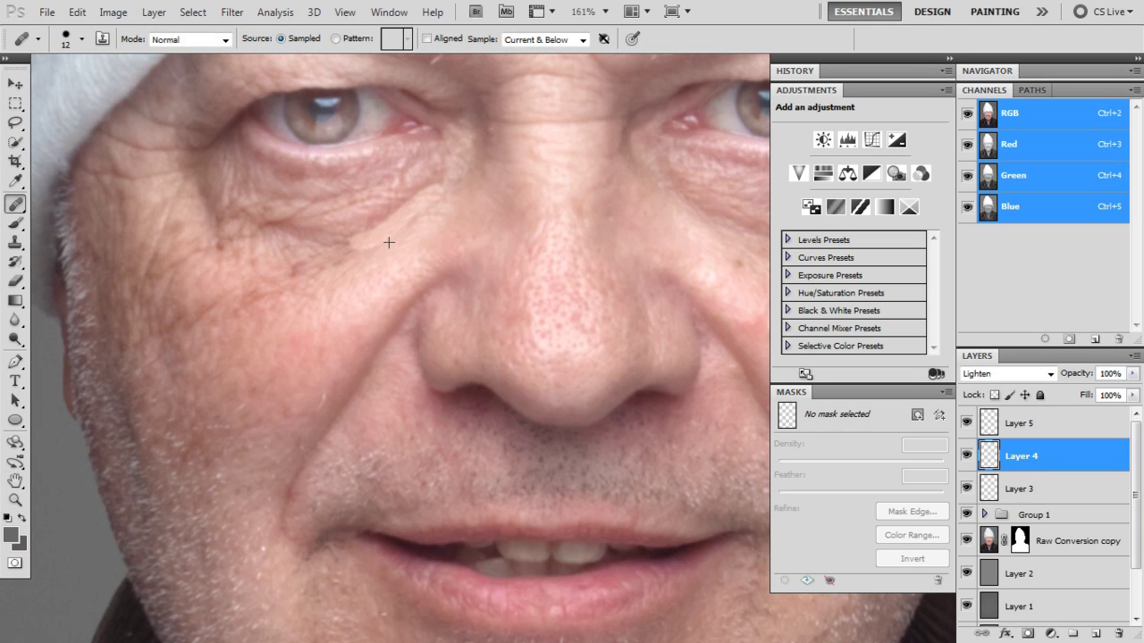
# Sample skin beside the nose, heal the creases under the other eye with a 21 px brush, and fade the Layer 4 stroke to 36% opacity
pyautogui.press(']')
pyautogui.hotkey('alt', '[')
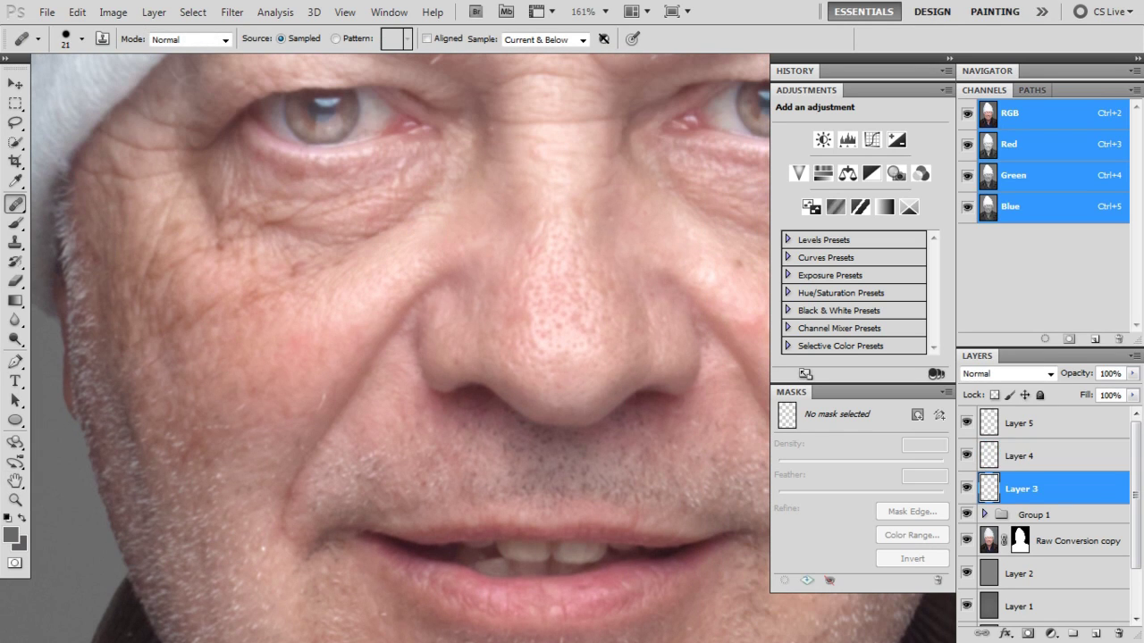
pyautogui.keyDown('alt'); pyautogui.click(431, 227); pyautogui.keyUp('alt')
pyautogui.moveTo(426, 198); pyautogui.dragTo(340, 238)
pyautogui.hotkey('alt', ']')
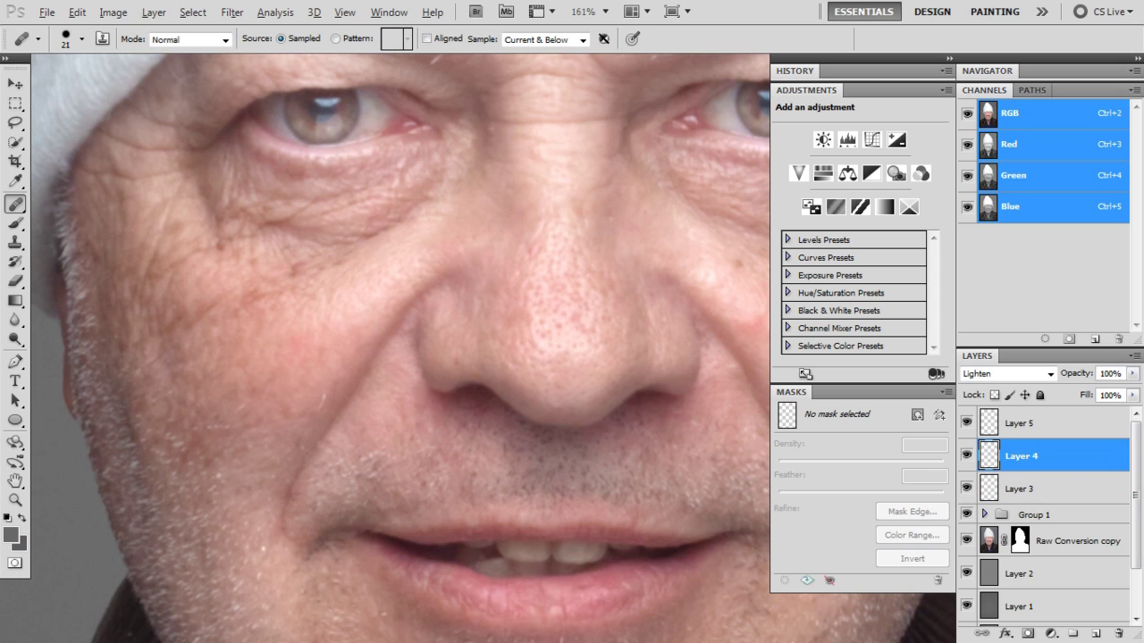
pyautogui.hotkey('ctrl', 'shift', 'f')
pyautogui.write('44')
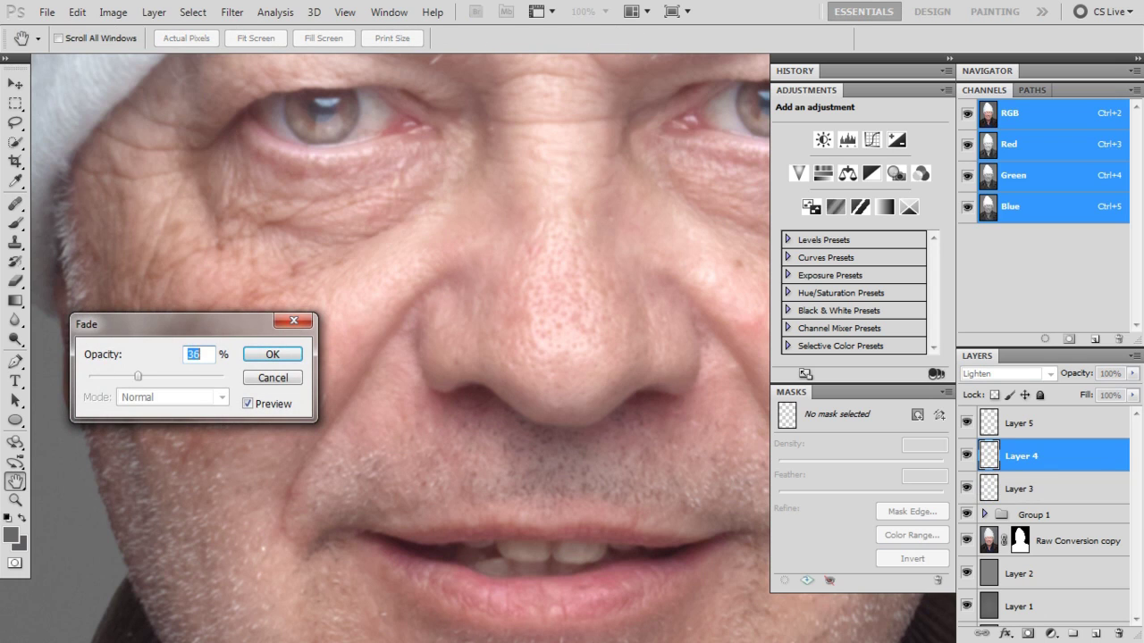
pyautogui.press('Return')
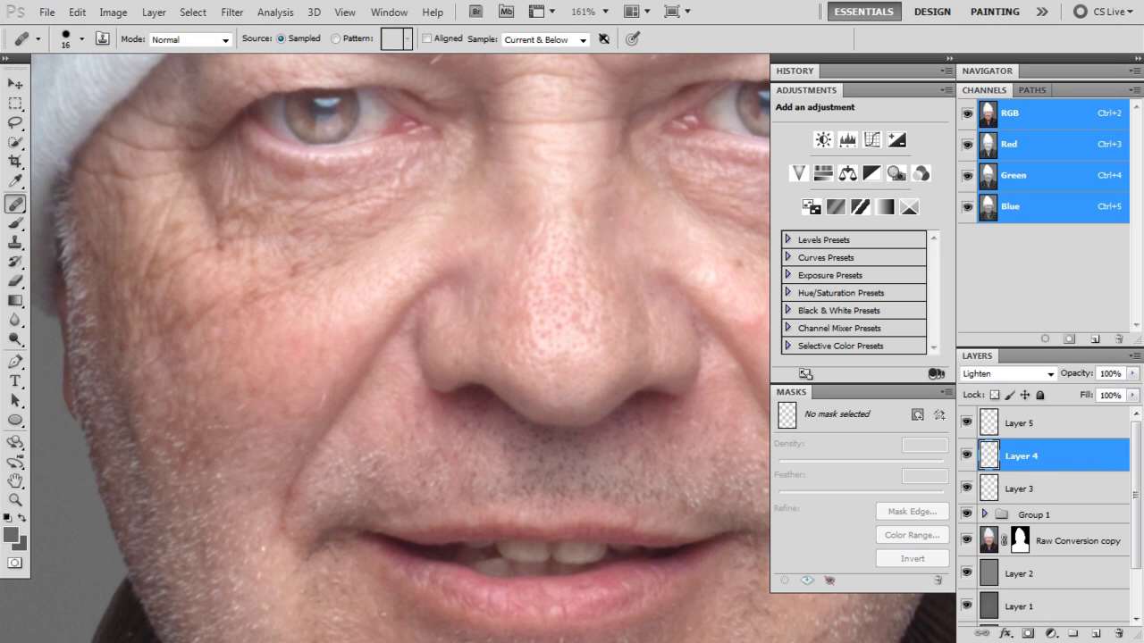
# Fade the latest Layer 4 healing stroke beside the outer eye corner to 33% opacity
pyautogui.press('space')
pyautogui.hotkey('ctrl', 'shift', 'f')
pyautogui.moveTo(224, 376); pyautogui.dragTo(134, 376)
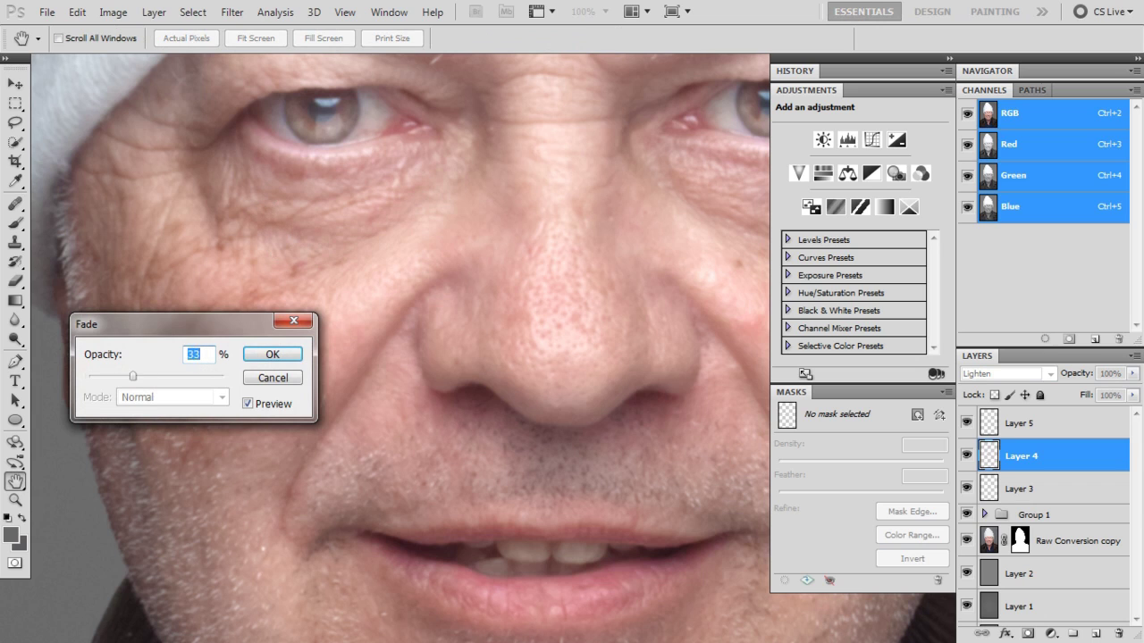
pyautogui.press('Return')
# Sample nearby skin, heal the crease below the outer corner of the eye on Layer 4, and fade the stroke's opacity
pyautogui.keyDown('alt'); pyautogui.click(198, 249); pyautogui.keyUp('alt')
pyautogui.moveTo(221, 226)
pyautogui.mouseDown()
pyautogui.moveTo(225, 254)
pyautogui.moveTo(187, 232)
pyautogui.mouseUp()
pyautogui.hotkey('ctrl', 'shift', 'f')
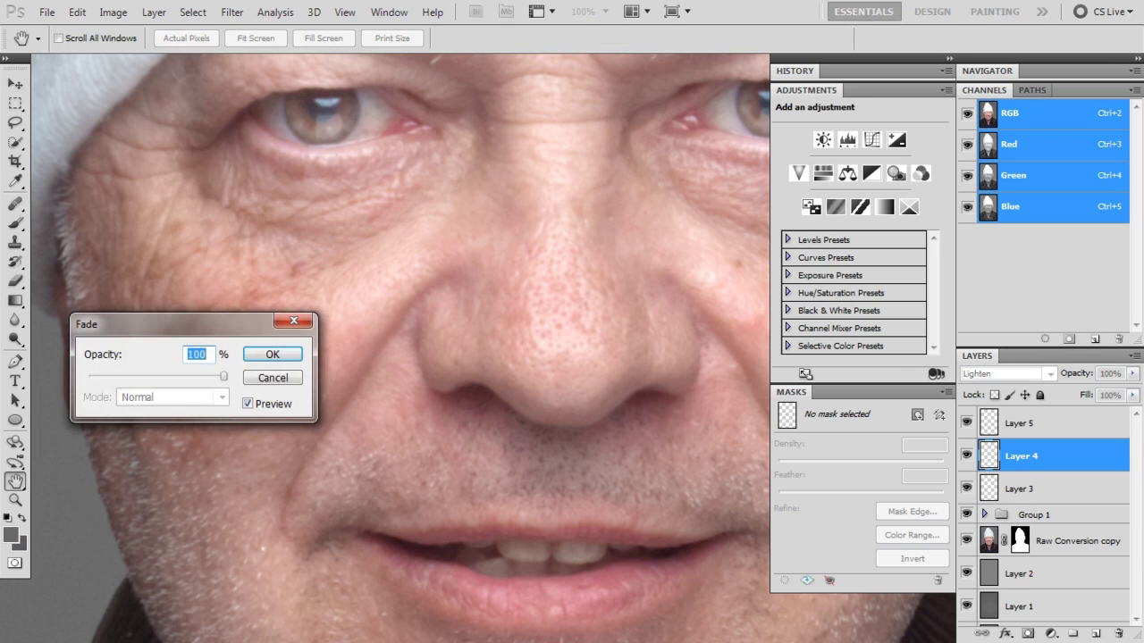
pyautogui.moveTo(132, 376); pyautogui.dragTo(117, 376)
pyautogui.press('Return')
# Heal the blemish in the middle of the neck on Layer 4 with a 15 px brush and fade the stroke's opacity
pyautogui.moveTo(299, 269); pyautogui.dragTo(292, 260)
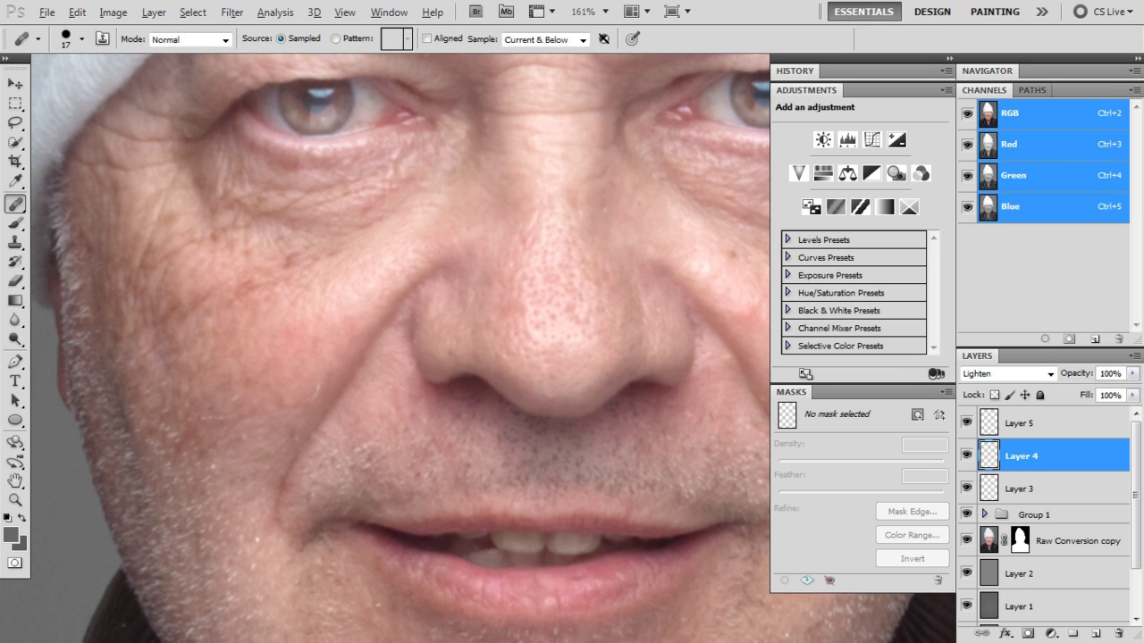
pyautogui.moveTo(339, 331); pyautogui.dragTo(39, 121)
pyautogui.moveTo(375, 152); pyautogui.dragTo(261, 511)
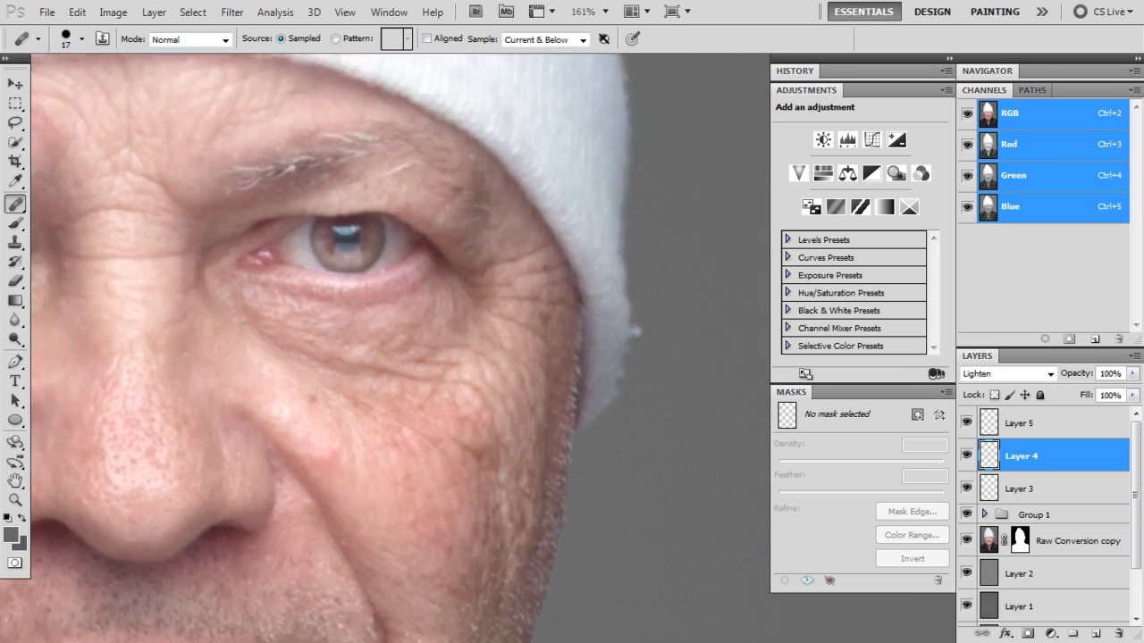
pyautogui.scroll(-2, 358, 268)
pyautogui.moveTo(357, 268); pyautogui.dragTo(330, 300)
pyautogui.moveTo(361, 581); pyautogui.dragTo(368, 230)
pyautogui.moveTo(357, 465); pyautogui.dragTo(350, 241)
pyautogui.moveTo(237, 367); pyautogui.dragTo(310, 242)
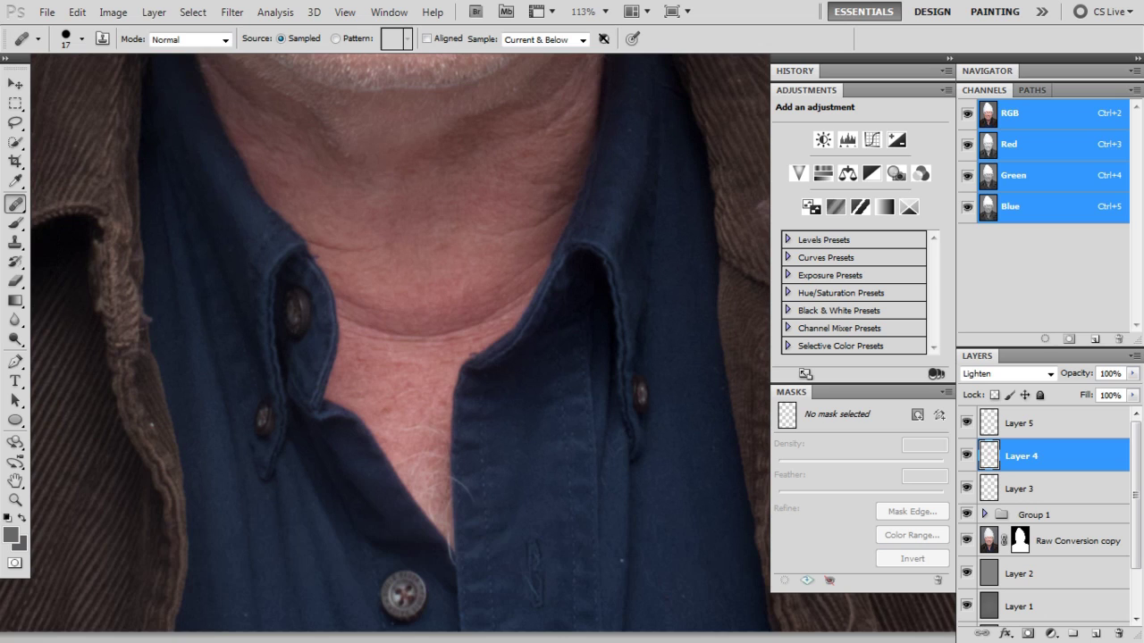
pyautogui.scroll(3, 310, 243)
pyautogui.press('[')
pyautogui.press('[')
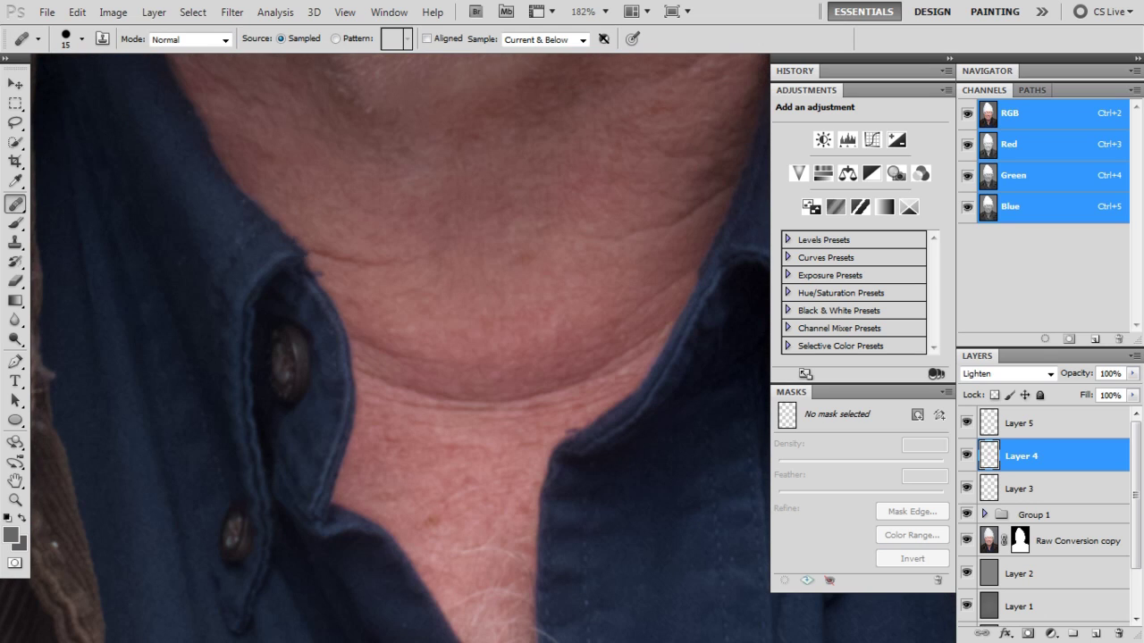
pyautogui.click(561, 263)
pyautogui.hotkey('ctrl', 'shift', 'f')
pyautogui.moveTo(224, 376); pyautogui.dragTo(169, 376)
pyautogui.click(272, 355)
# Try to heal the stray chest hair crossing the shirt placket on Layer 3 with a 14 px brush, and undo it
pyautogui.scroll(-1, 507, 291)
pyautogui.moveTo(548, 593); pyautogui.dragTo(472, 357)
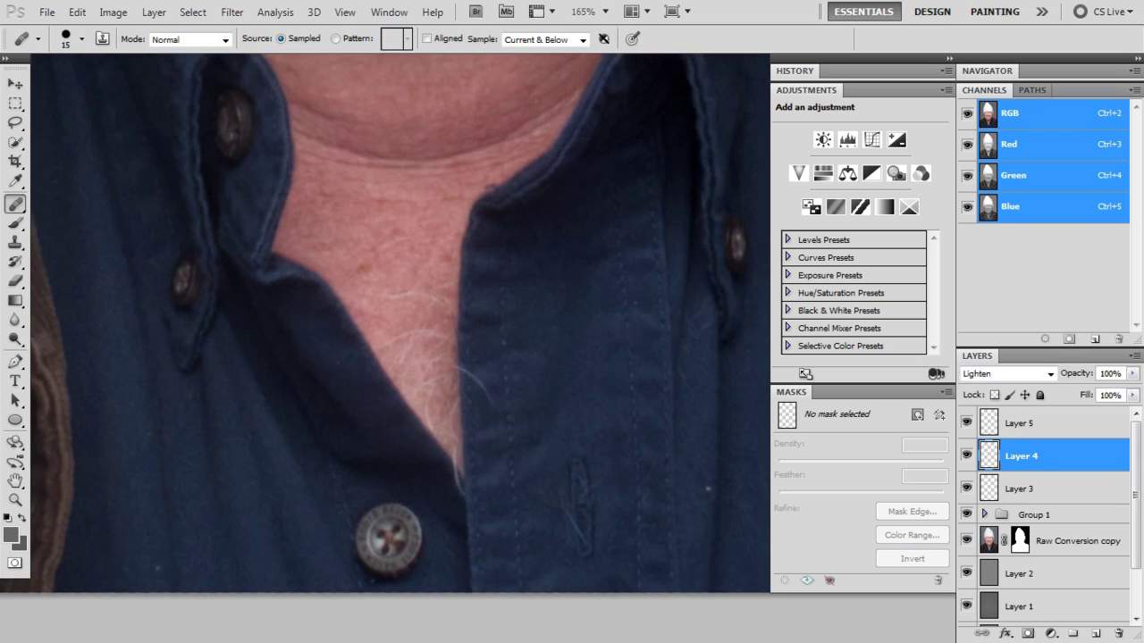
pyautogui.scroll(3, 472, 358)
pyautogui.press('[')
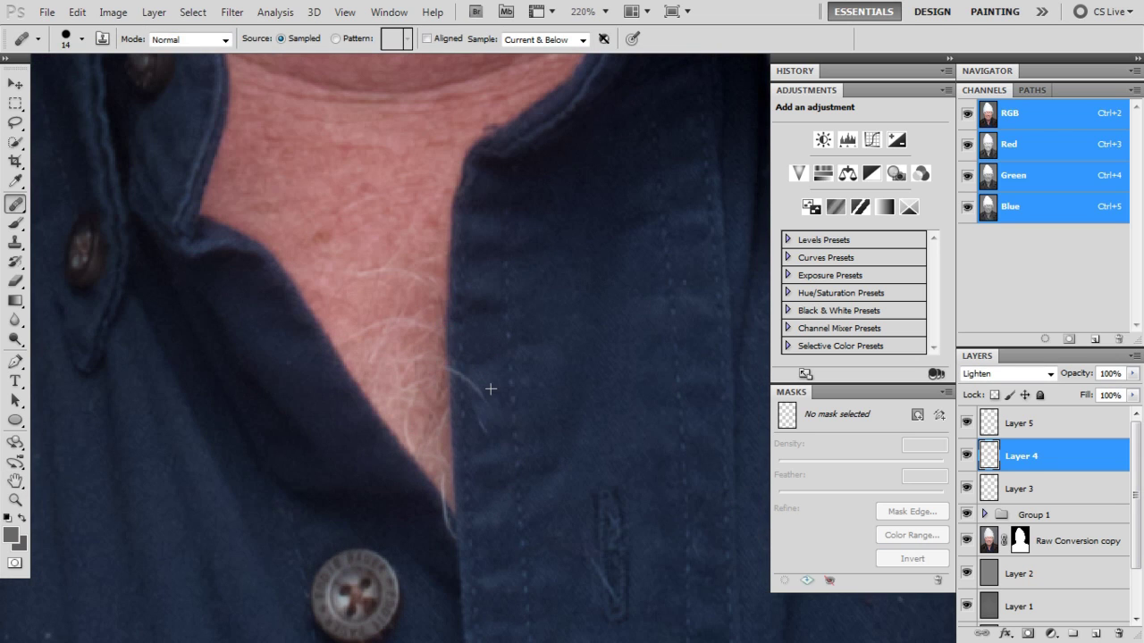
pyautogui.hotkey('alt', '[')
pyautogui.moveTo(460, 374); pyautogui.dragTo(483, 400)
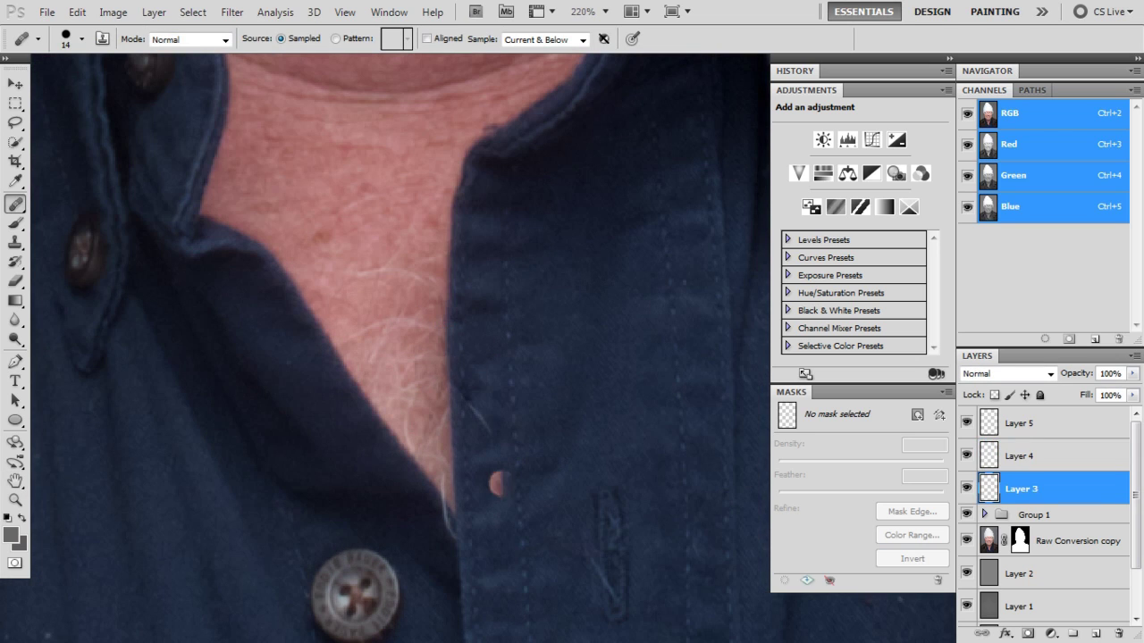
pyautogui.hotkey('ctrl', 'alt', 'z')
pyautogui.hotkey('ctrl', 'alt', 'z')
# Heal the stray chest hair overlapping the blue shirt's edge on Layer 3, starting with a 7 px brush
pyautogui.moveTo(447, 342); pyautogui.dragTo(438, 342)
pyautogui.hotkey('alt', '[')
pyautogui.scroll(4, 437, 425)
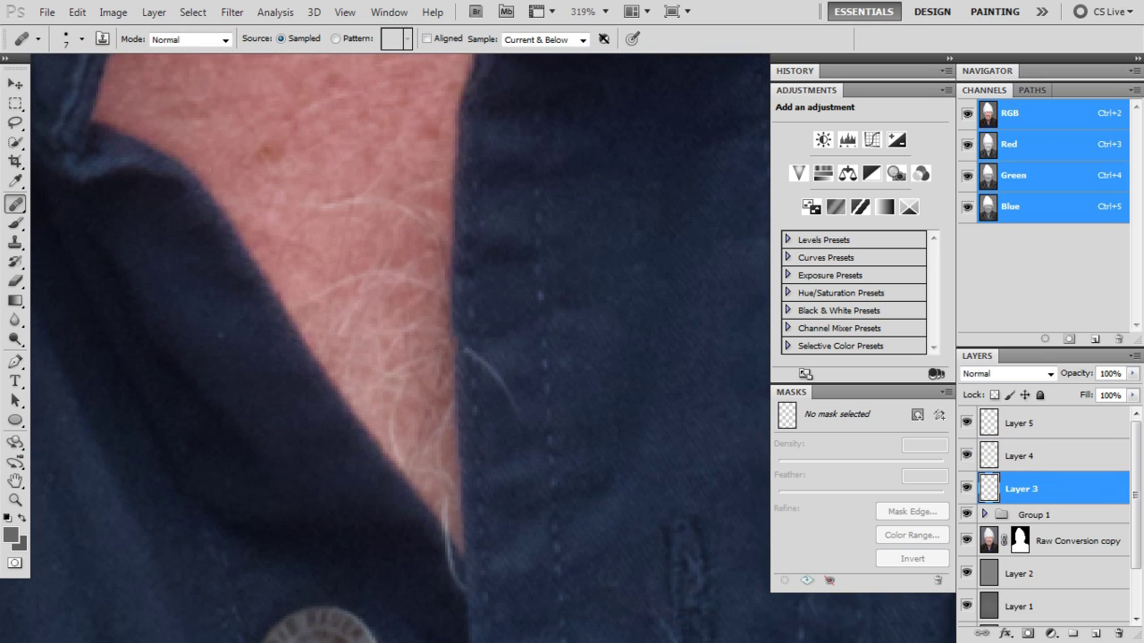
pyautogui.scroll(-3, 511, 439)
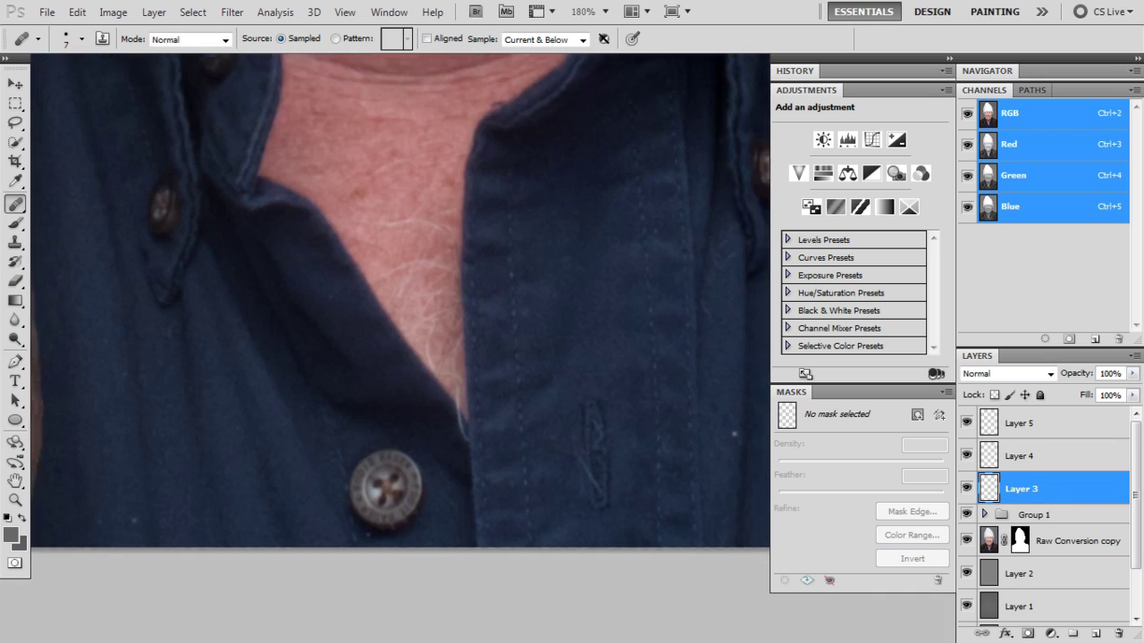
pyautogui.scroll(1, 445, 517)
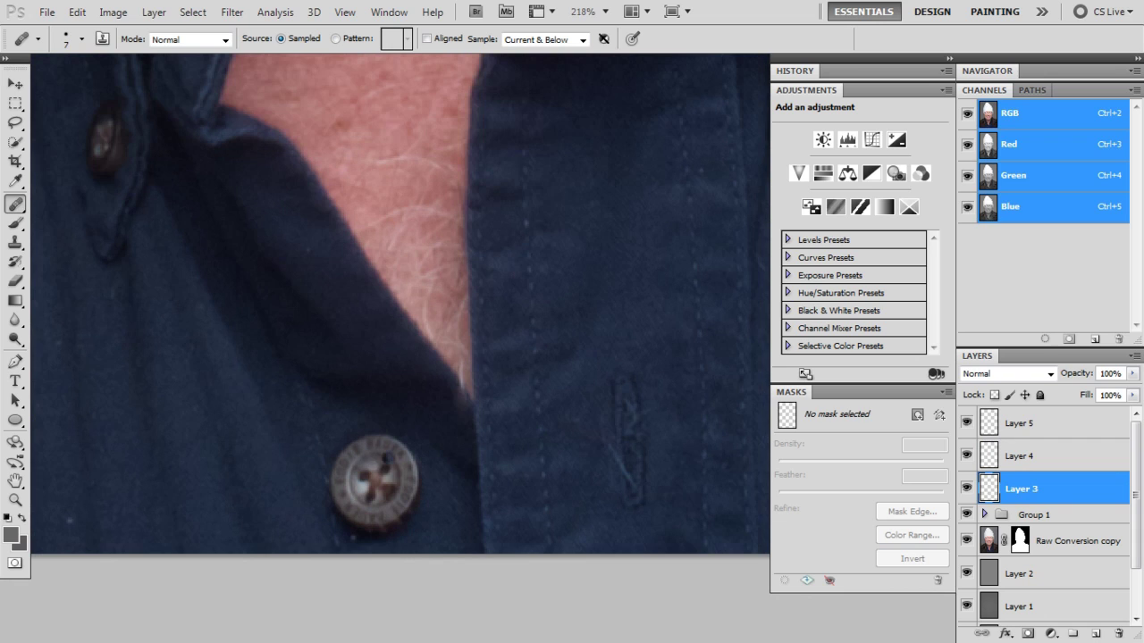
pyautogui.press(']')
pyautogui.press(']')
pyautogui.press(']')
pyautogui.moveTo(464, 393)
pyautogui.mouseDown()
pyautogui.moveTo(447, 388)
pyautogui.moveTo(460, 402)
pyautogui.mouseUp()
# Heal the small light specks on the blue shirt and the jacket edge on Layer 3 with a brush of 5 to 6 px
pyautogui.press('[')
pyautogui.press('[')
pyautogui.press('[')
pyautogui.press('[')
pyautogui.press('[')
pyautogui.click(281, 454)
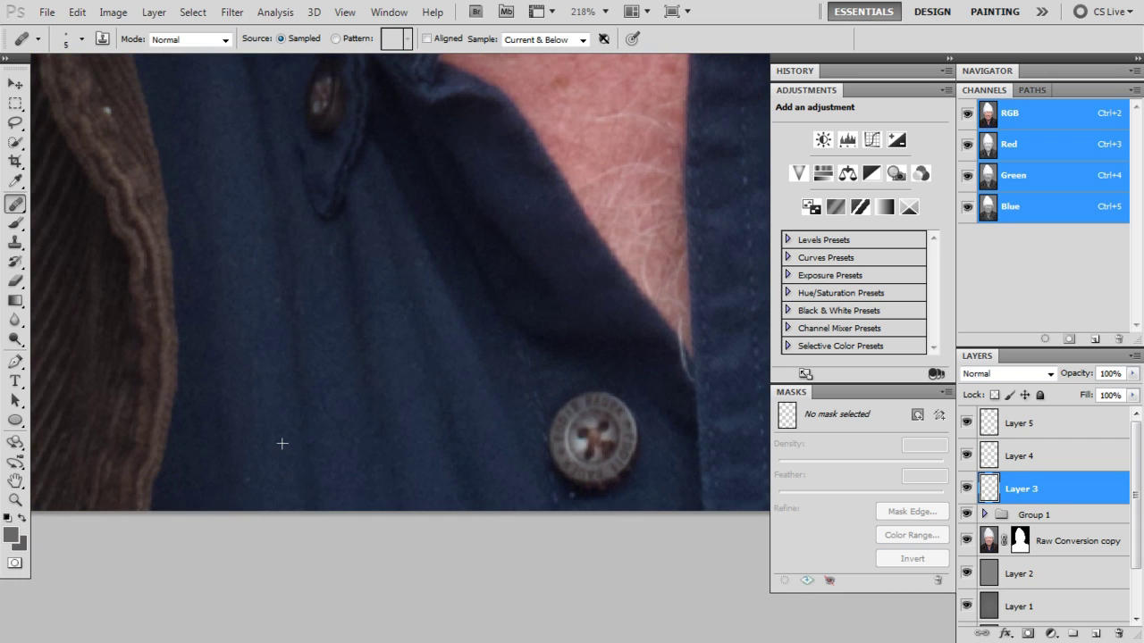
pyautogui.click(282, 444)
pyautogui.moveTo(340, 277); pyautogui.dragTo(539, 467)
pyautogui.click(308, 302)
# Try to heal the loose thread hanging below the jacket's collar flap on Layer 3 with a 12 px brush
pyautogui.moveTo(309, 304); pyautogui.dragTo(512, 432)
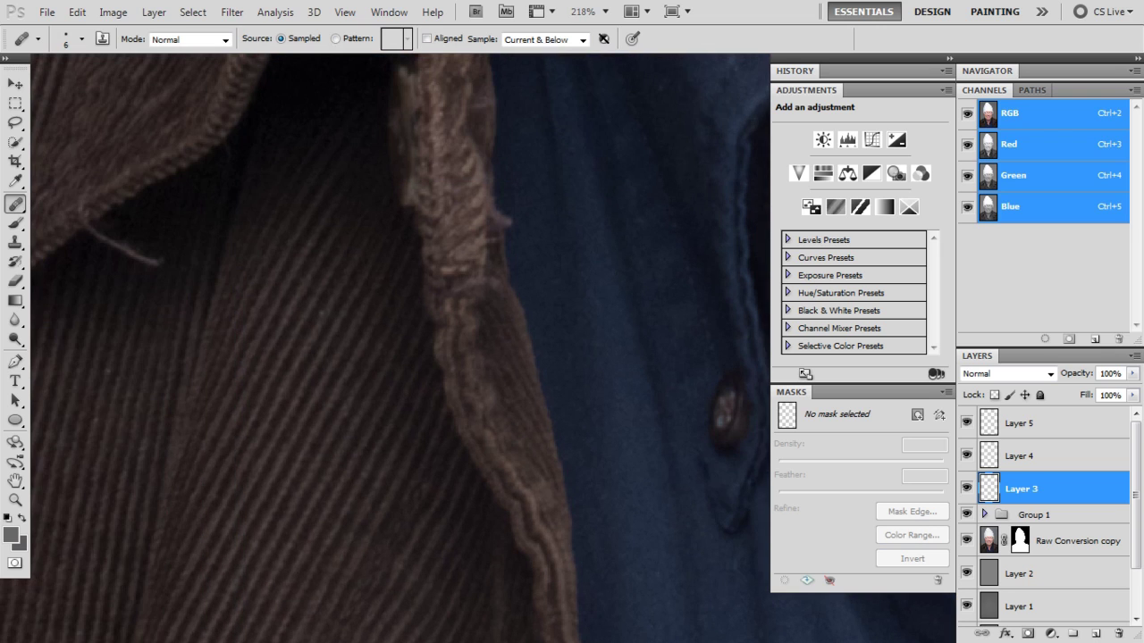
pyautogui.press(']')
pyautogui.press(']')
pyautogui.press(']')
pyautogui.moveTo(474, 201); pyautogui.dragTo(722, 114)
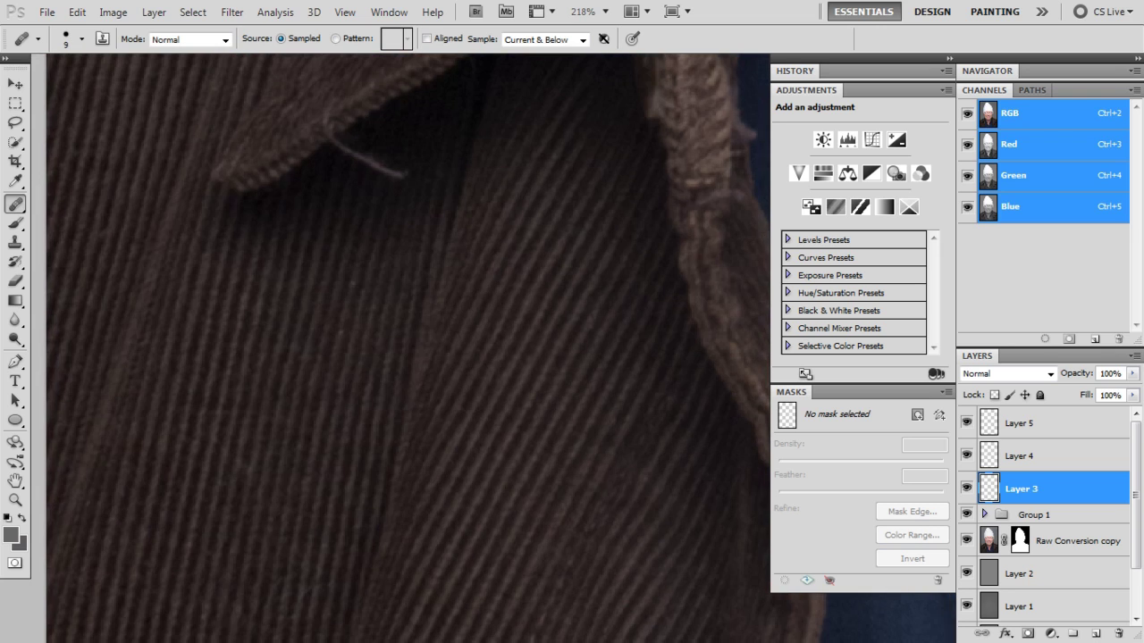
pyautogui.moveTo(319, 149)
pyautogui.mouseDown()
pyautogui.moveTo(309, 293)
pyautogui.moveTo(387, 313)
pyautogui.mouseUp()
pyautogui.press(']')
pyautogui.press(']')
pyautogui.press(']')
pyautogui.keyDown('alt'); pyautogui.click(355, 260); pyautogui.keyUp('alt')
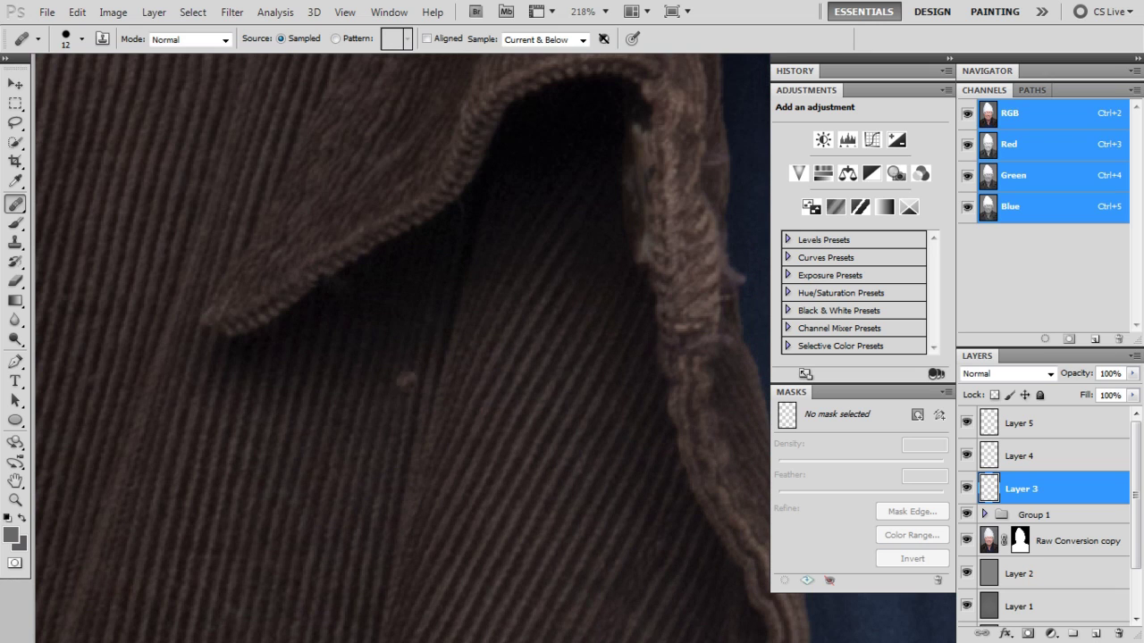
# Try cleaning up the leftover spot below the collar flap with an 8 px brush, and undo the thread healing on Layer 3
pyautogui.click(299, 273)
pyautogui.press('[')
pyautogui.press('[')
pyautogui.press('[')
pyautogui.press('[')
pyautogui.scroll(-3, 348, 353)
pyautogui.moveTo(357, 340); pyautogui.dragTo(348, 402)
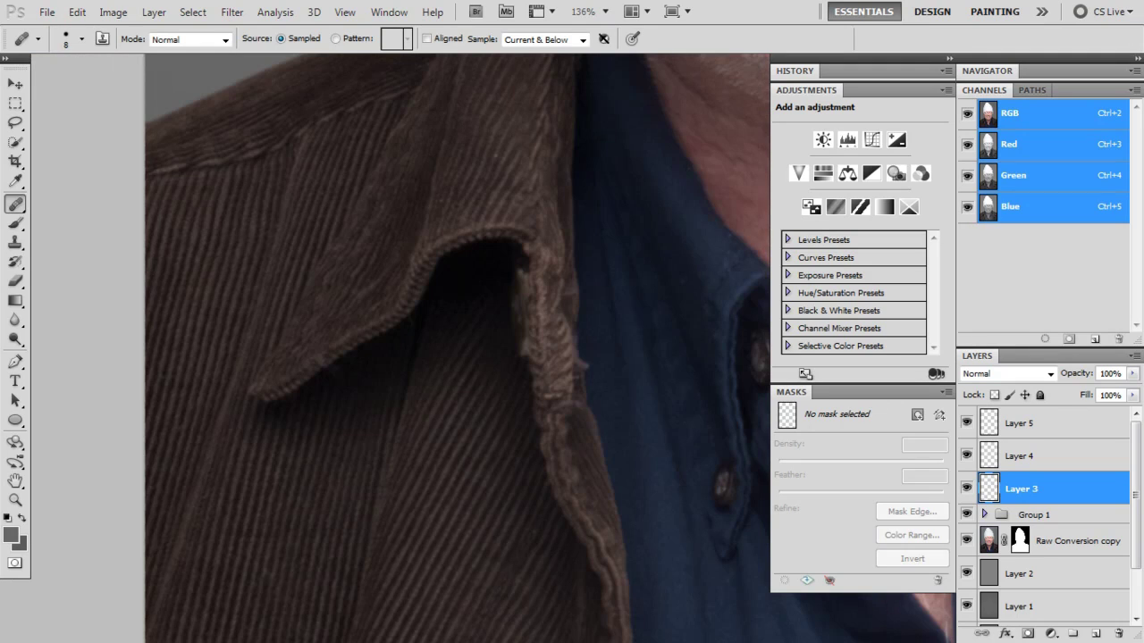
pyautogui.hotkey('ctrl', 'z')
# Heal the loose thread below the jacket's collar flap on the Darken layer, Layer 5, with a 13 px brush
pyautogui.click(1021, 424)
pyautogui.scroll(3, 425, 462)
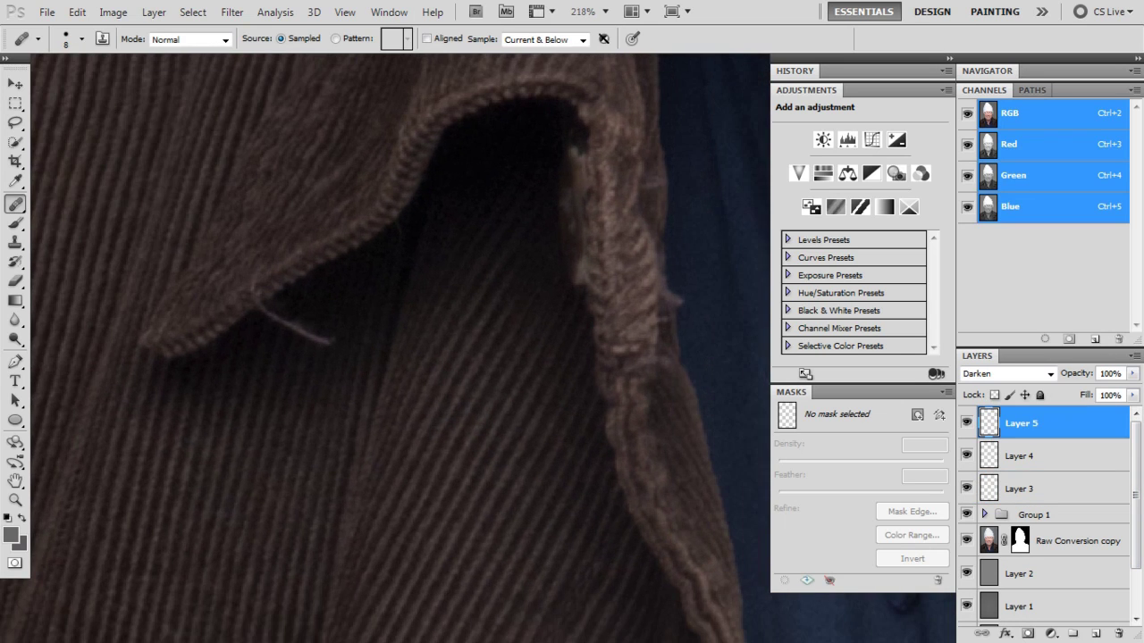
pyautogui.moveTo(284, 285); pyautogui.dragTo(291, 285)
pyautogui.click(260, 292)
pyautogui.click(259, 300)
pyautogui.moveTo(266, 311); pyautogui.dragTo(327, 341)
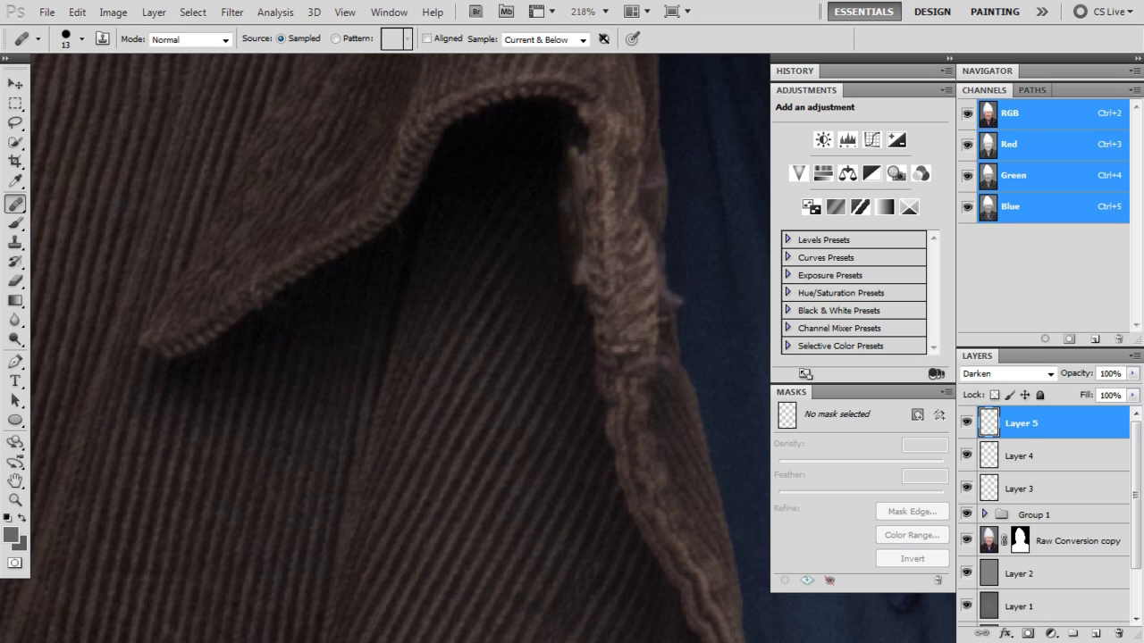
pyautogui.click(257, 285)
pyautogui.hotkey('ctrl', '-')
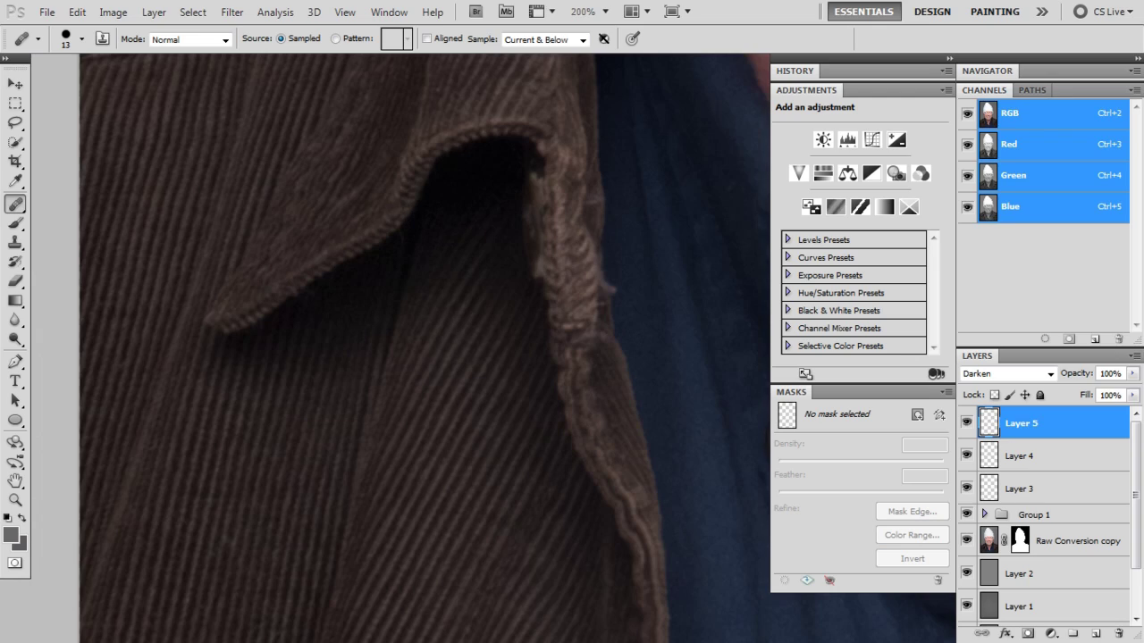
pyautogui.scroll(5, 404, 214)
pyautogui.moveTo(250, 330); pyautogui.dragTo(244, 329)
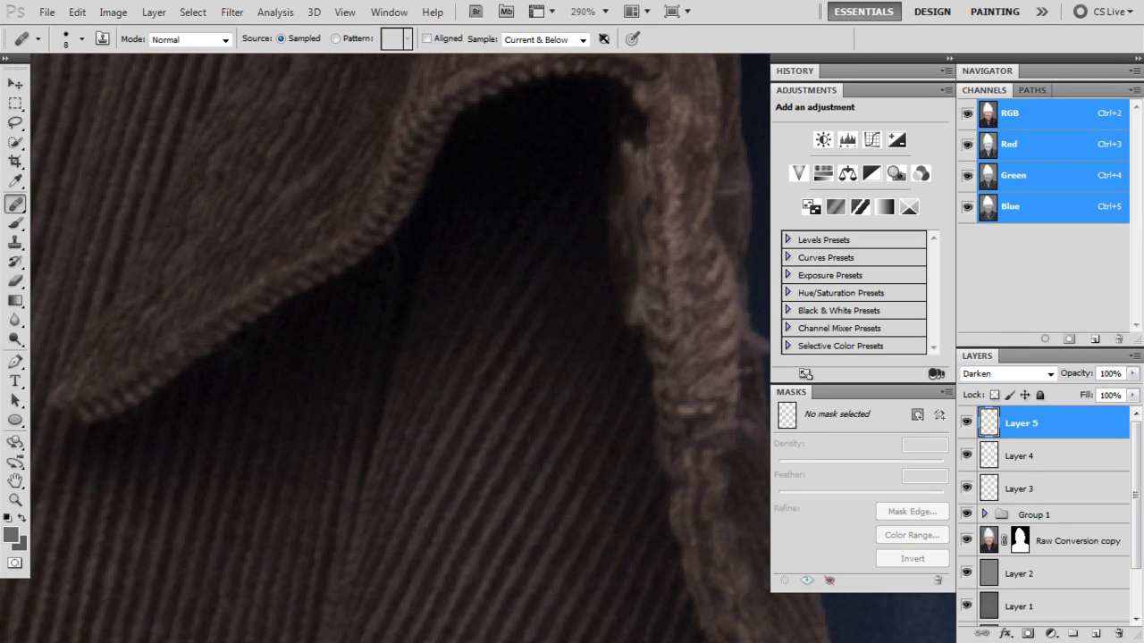
# Heal the loose fibre sticking out of the jacket's frayed inner edge on Layer 5 with a 12 px brush
pyautogui.scroll(-5, 371, 268)
pyautogui.moveTo(371, 268); pyautogui.dragTo(447, 276)
pyautogui.scroll(-4, 393, 357)
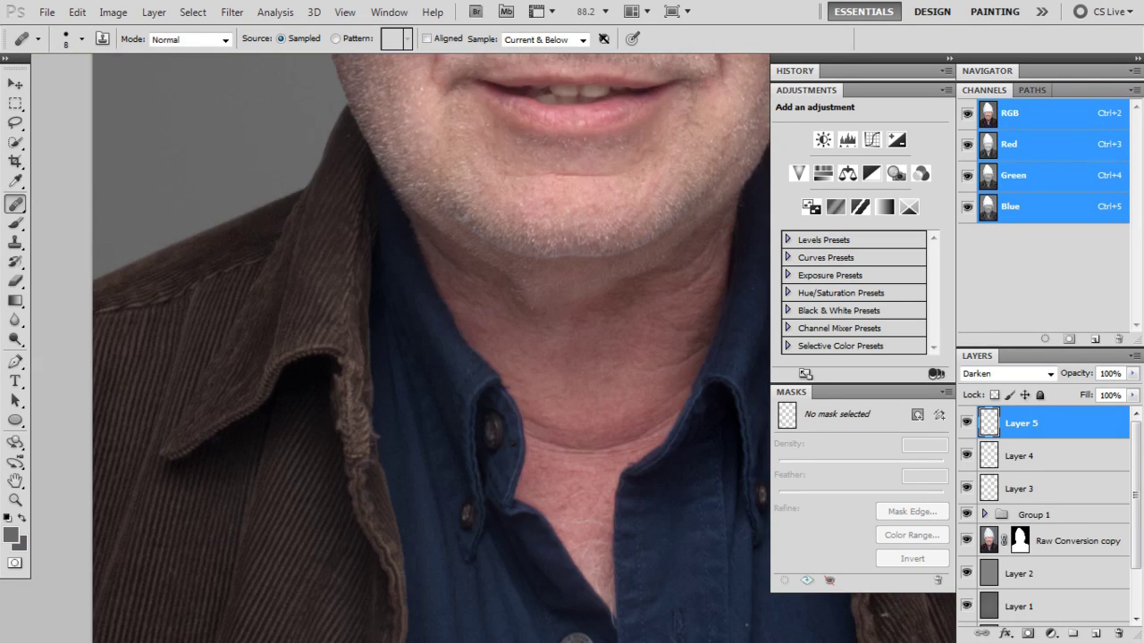
pyautogui.scroll(4, 393, 465)
pyautogui.hotkey('alt', '[')
pyautogui.hotkey('alt', '[')
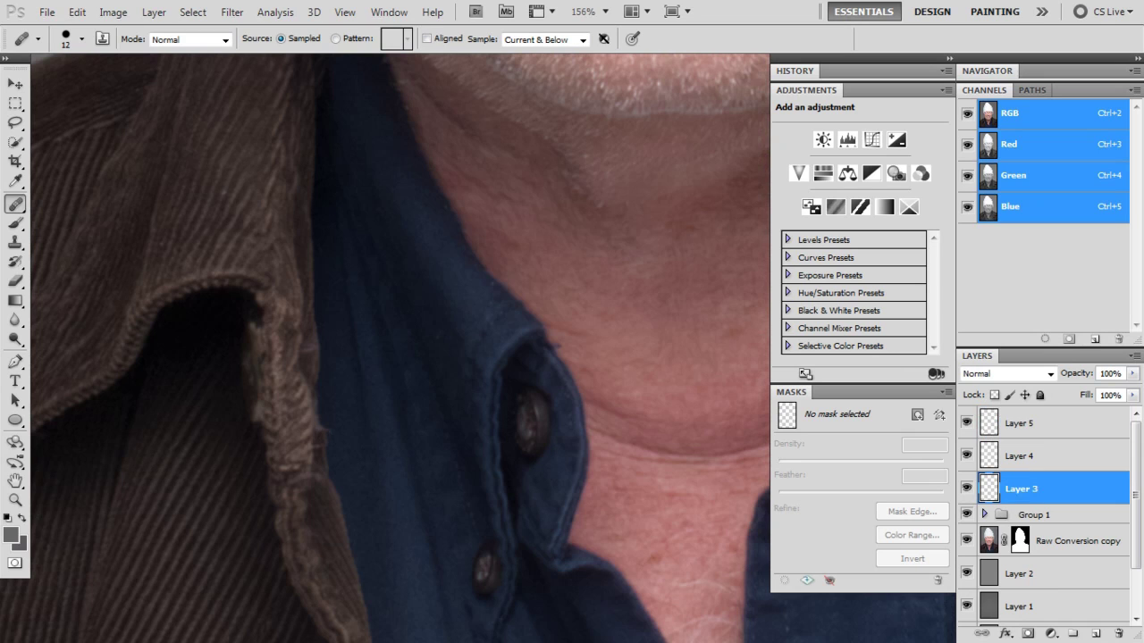
pyautogui.hotkey('alt', ']')
pyautogui.hotkey('alt', ']')
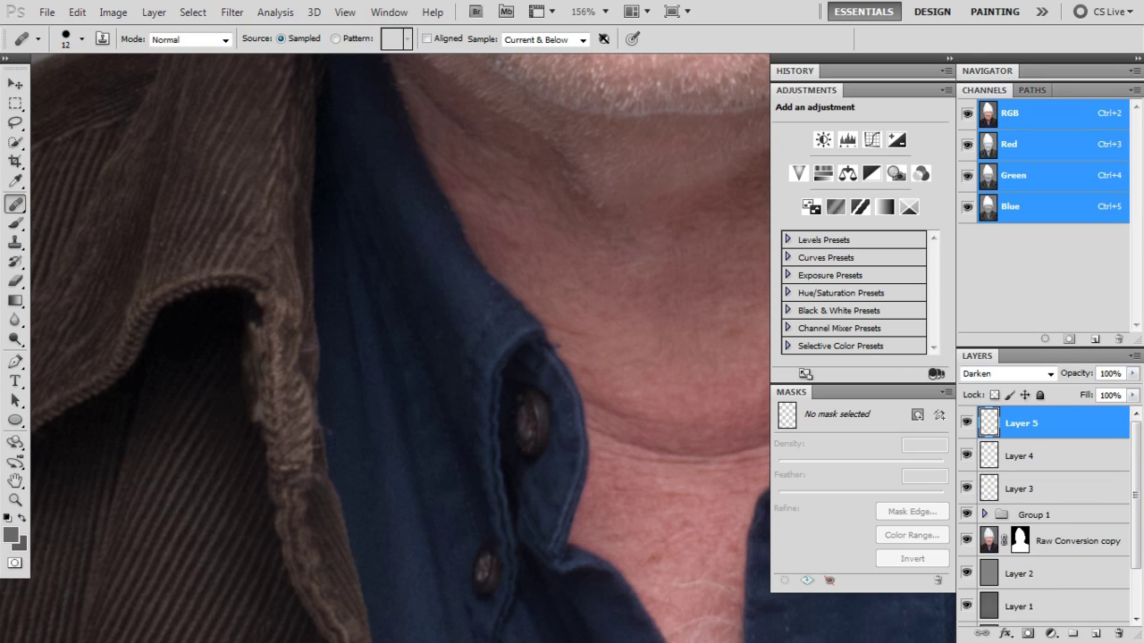
pyautogui.scroll(-3, 402, 402)
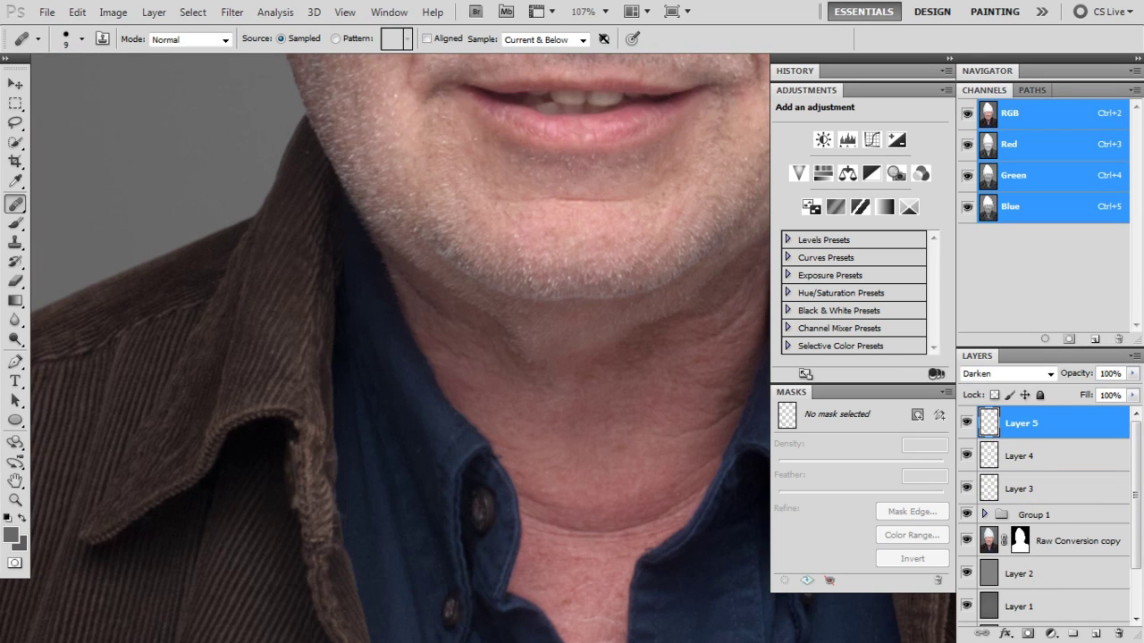
# Heal the white lint speck on the opposite side of the jacket on Layer 5 with a 10 px brush
pyautogui.moveTo(733, 581); pyautogui.dragTo(295, 353)
pyautogui.scroll(6, 295, 353)
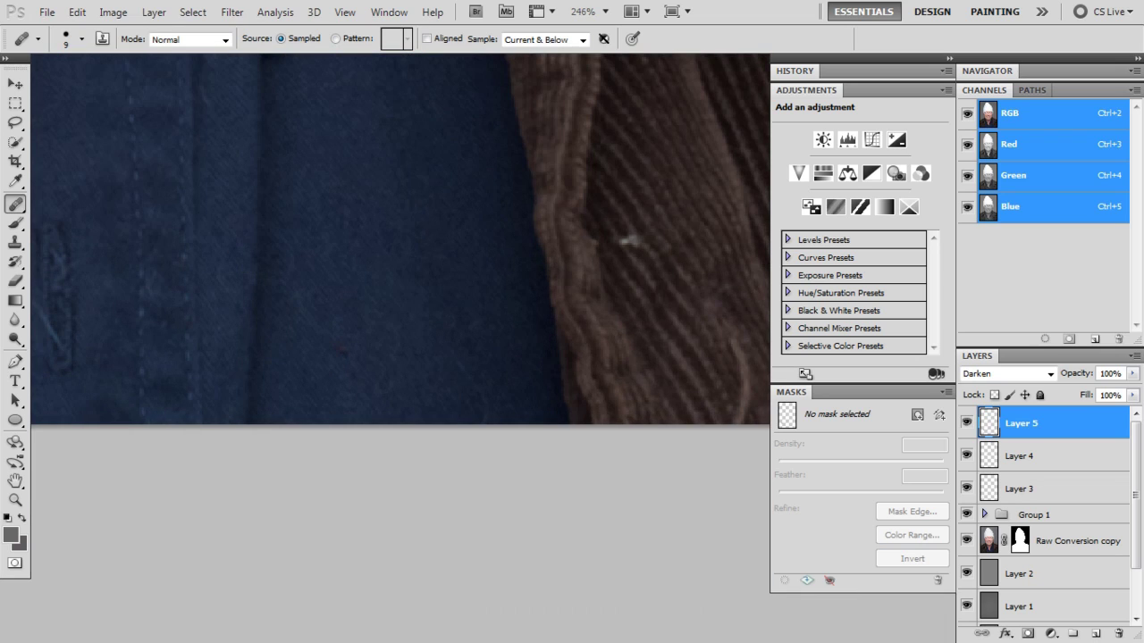
pyautogui.press(']')
pyautogui.click(629, 238)
# Heal the small light specks on the jacket's opposite collar on Layer 5 with a 7 px brush
pyautogui.press('[')
pyautogui.press('[')
pyautogui.press('[')
pyautogui.press('[')
pyautogui.press('[')
pyautogui.press('[')
pyautogui.press('[')
pyautogui.press('[')
pyautogui.scroll(-4, 446, 349)
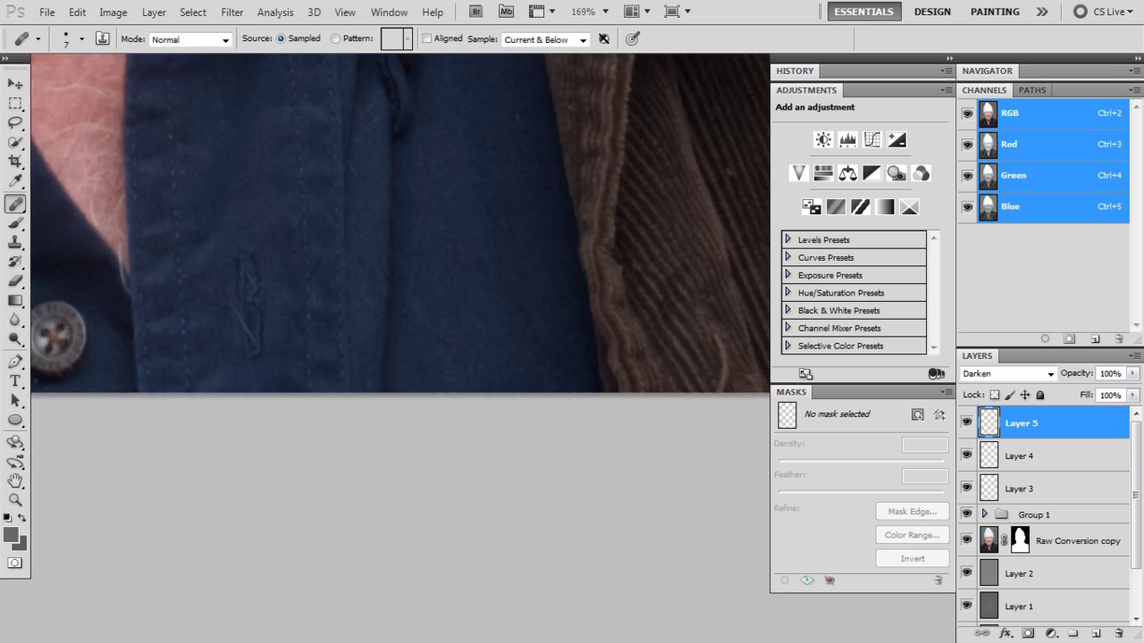
pyautogui.moveTo(500, 116); pyautogui.dragTo(446, 571)
pyautogui.moveTo(554, 214); pyautogui.dragTo(452, 500)
pyautogui.scroll(4, 465, 223)
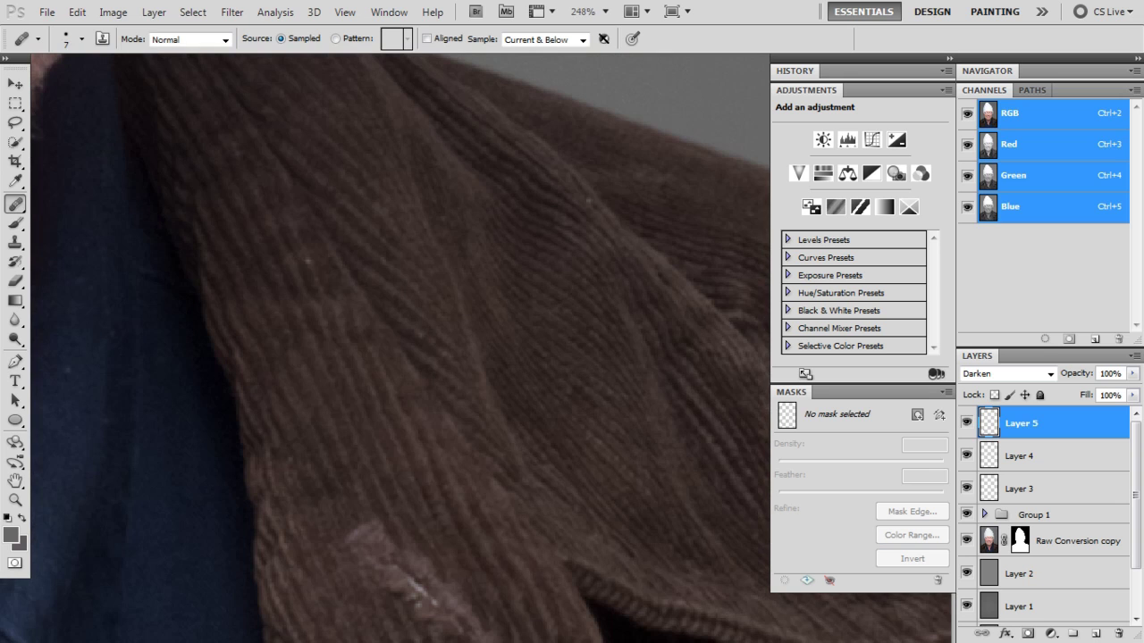
pyautogui.click(309, 260)
pyautogui.moveTo(178, 348); pyautogui.dragTo(446, 312)
pyautogui.click(329, 328)
# Set up the Clone Stamp with a 12 px brush on Layer 4 at the shirt collar's edge, sampling Current & Below
pyautogui.scroll(-5, 375, 393)
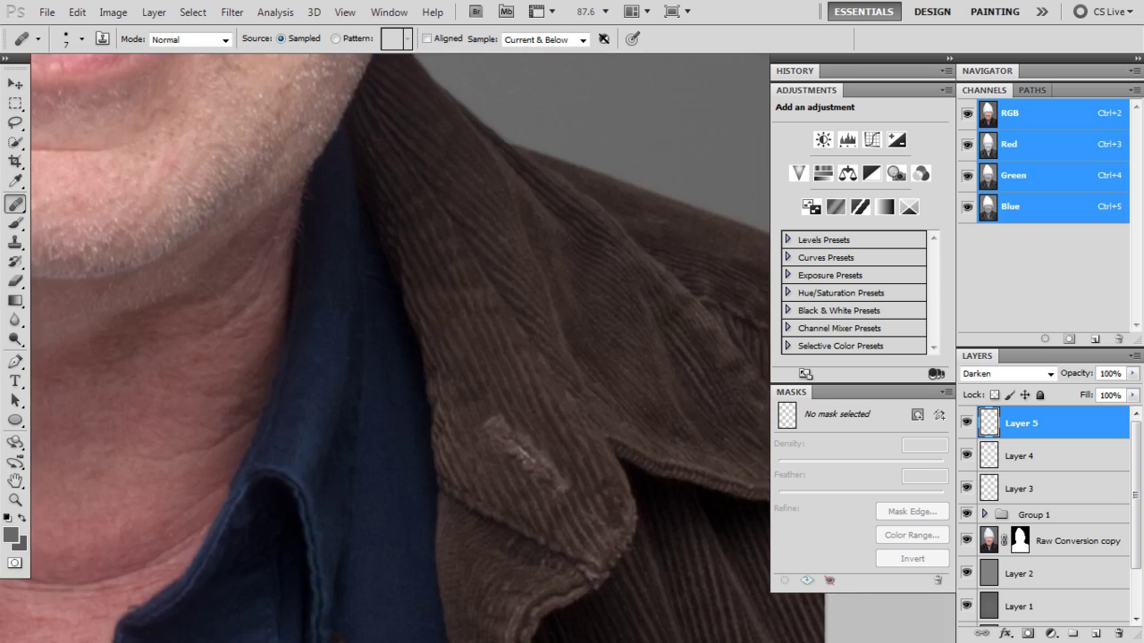
pyautogui.moveTo(375, 465); pyautogui.dragTo(456, 233)
pyautogui.scroll(10, 376, 273)
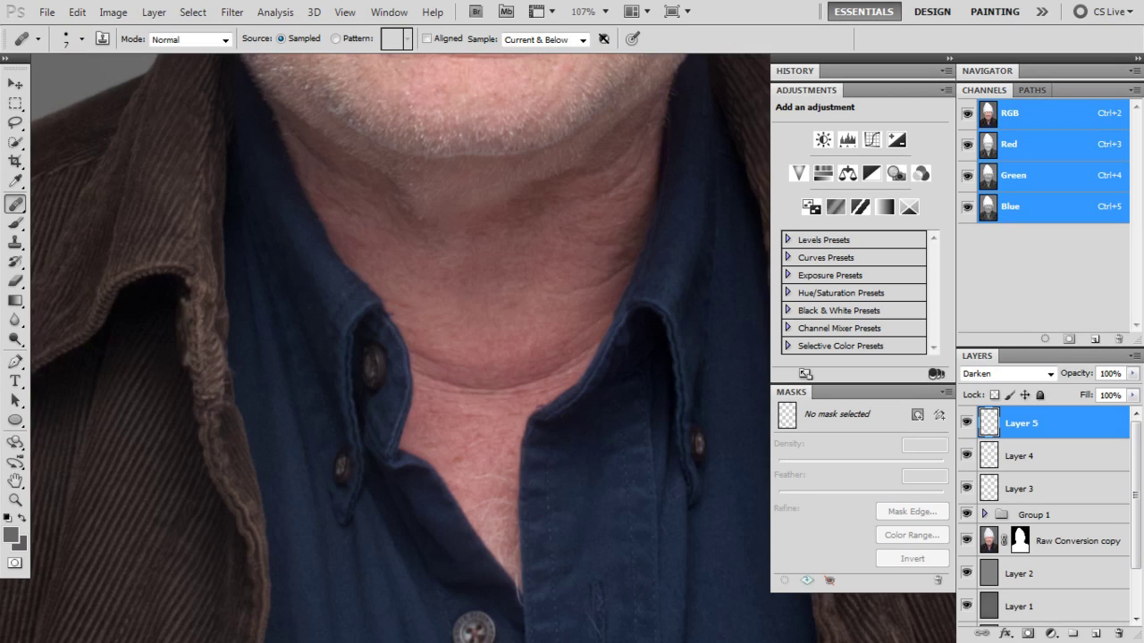
pyautogui.scroll(2, 378, 414)
pyautogui.scroll(2, 574, 554)
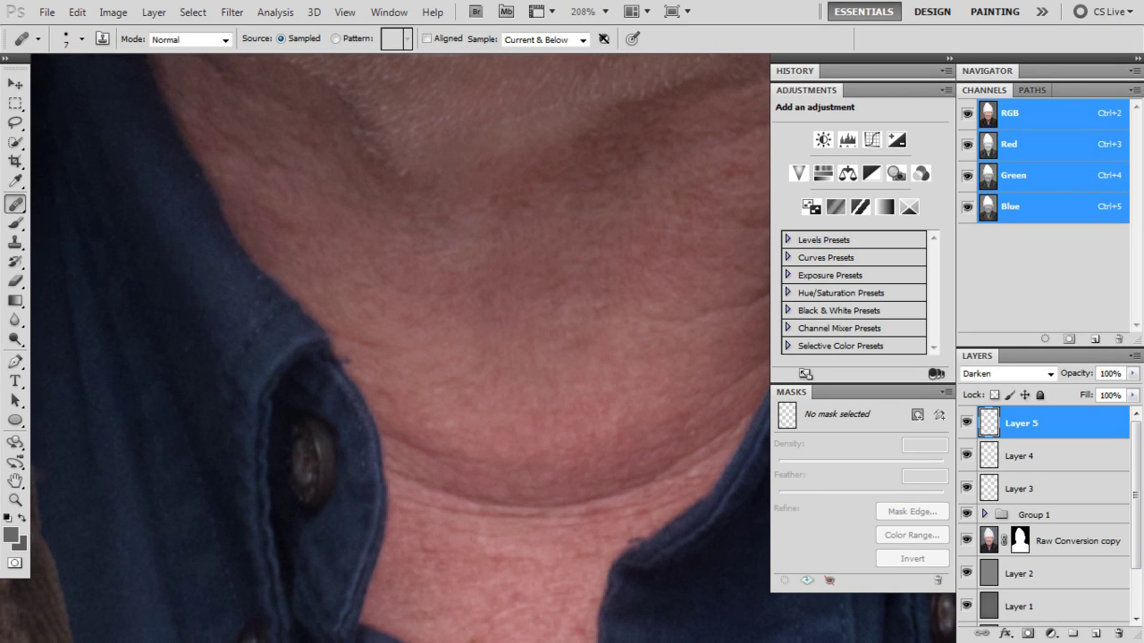
pyautogui.press('s')
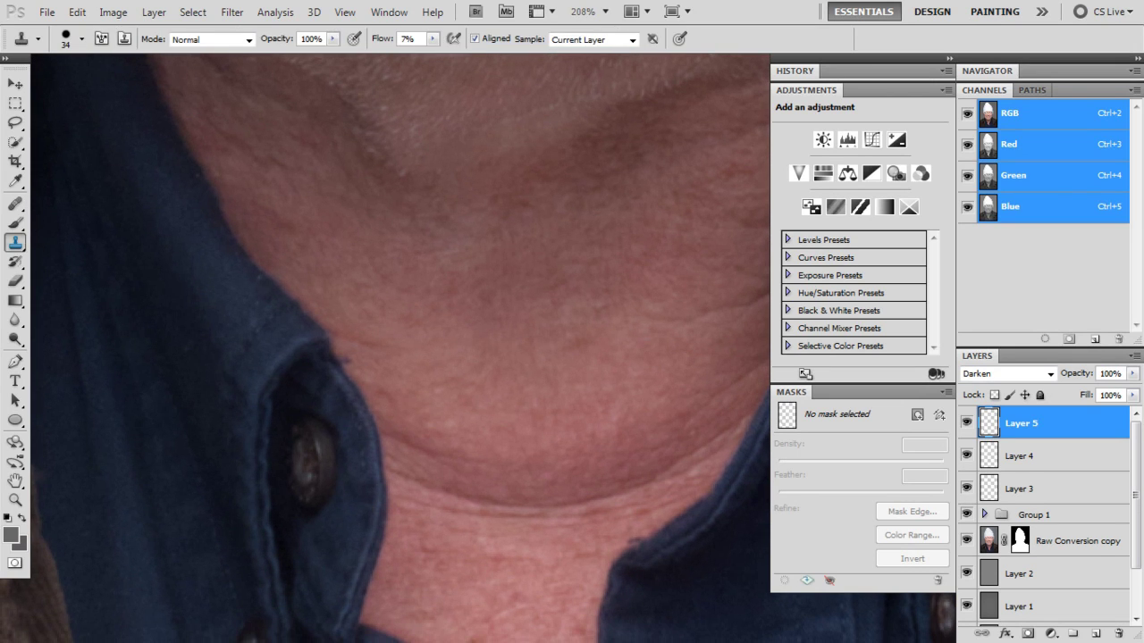
pyautogui.moveTo(372, 367); pyautogui.dragTo(352, 367)
pyautogui.hotkey('alt', '[')
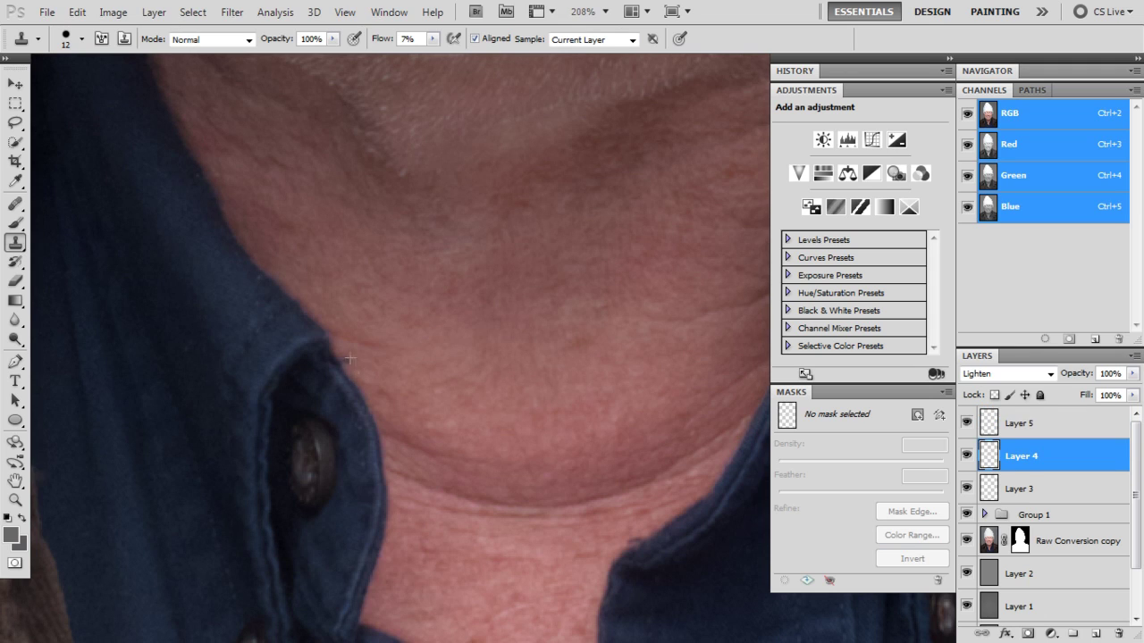
pyautogui.moveTo(350, 357); pyautogui.dragTo(354, 364)
pyautogui.click(632, 40)
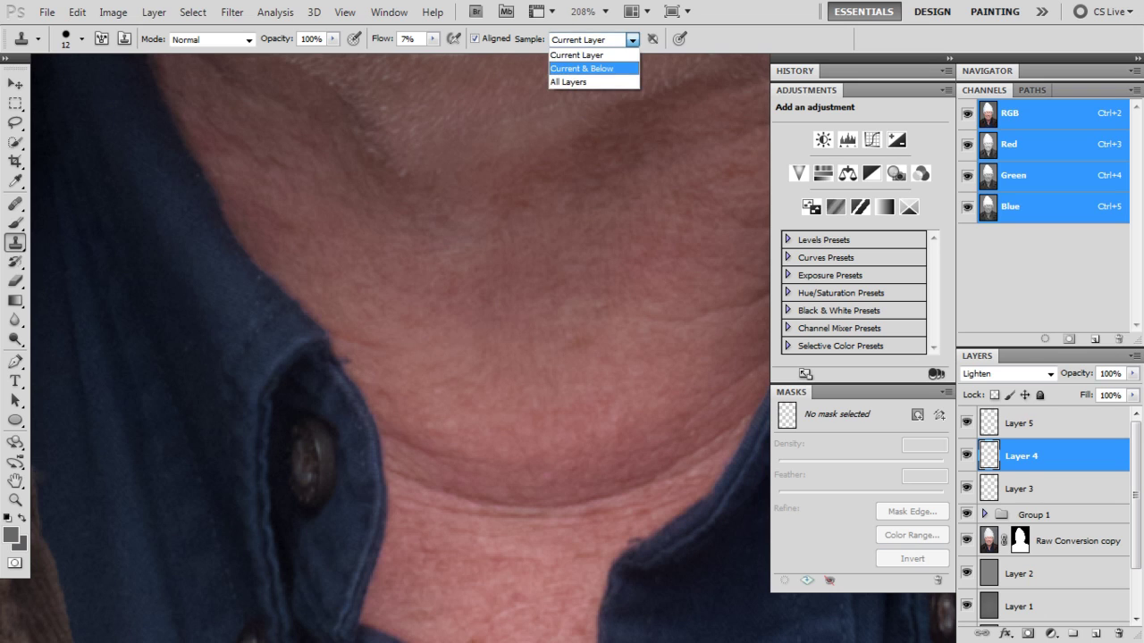
pyautogui.click(581, 68)
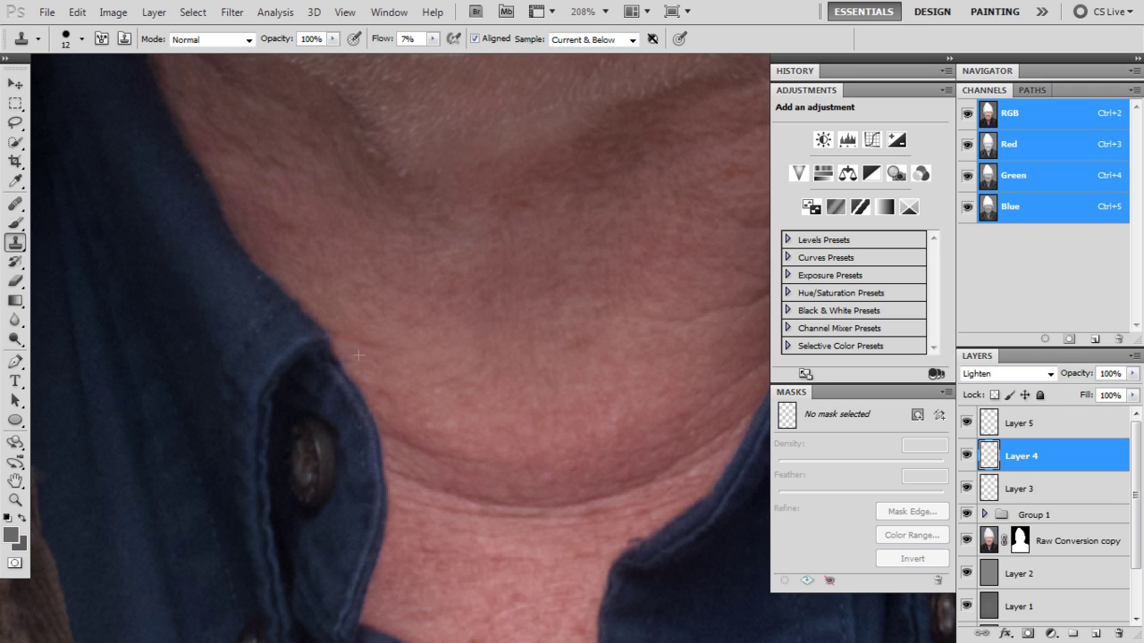
pyautogui.scroll(-5, 365, 364)
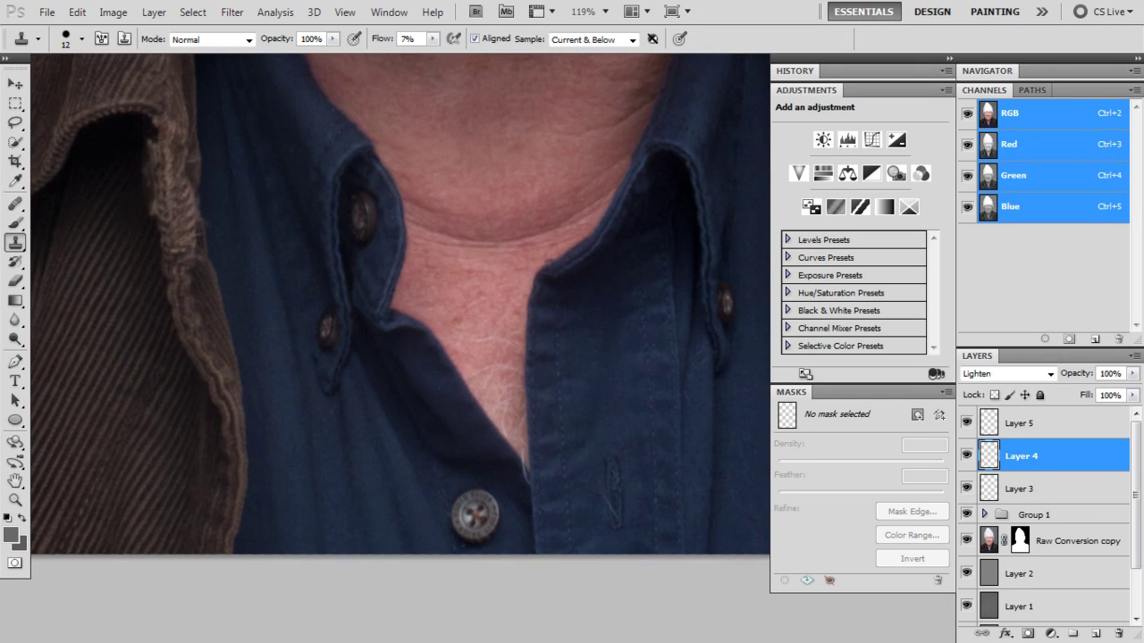
pyautogui.scroll(3, 401, 348)
pyautogui.moveTo(554, 339); pyautogui.dragTo(115, 550)
pyautogui.moveTo(139, 376); pyautogui.dragTo(456, 483)
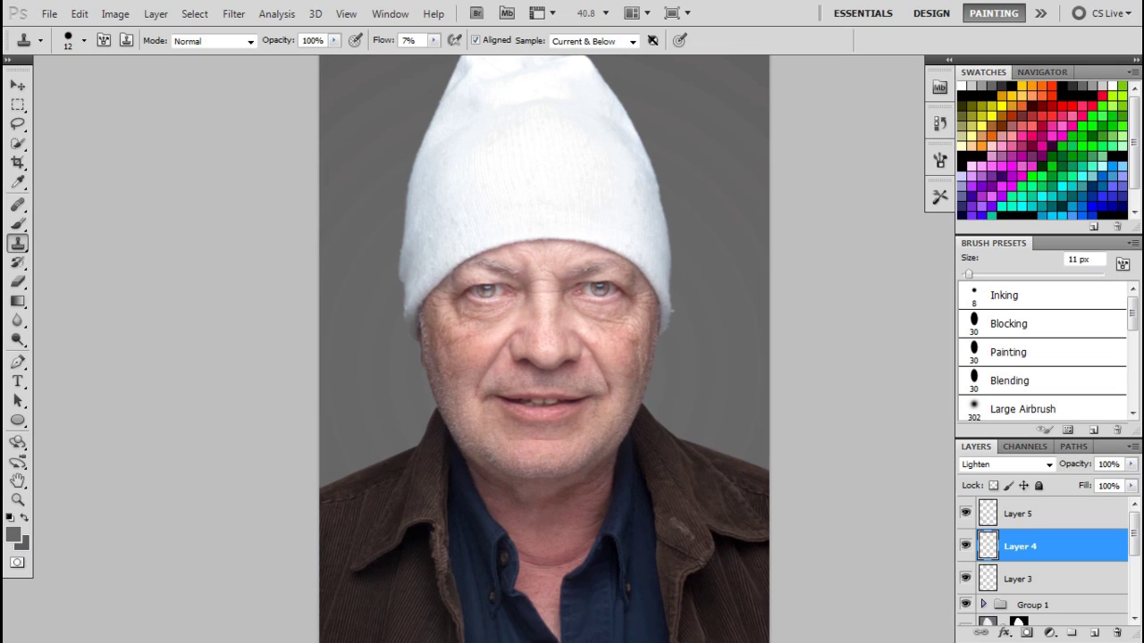
# Group the three retouching layers, Layer 3 through Layer 5, into one layer group
pyautogui.click(1018, 514)
pyautogui.keyDown('shift'); pyautogui.click(1019, 579); pyautogui.keyUp('shift')
pyautogui.hotkey('ctrl', 'g')
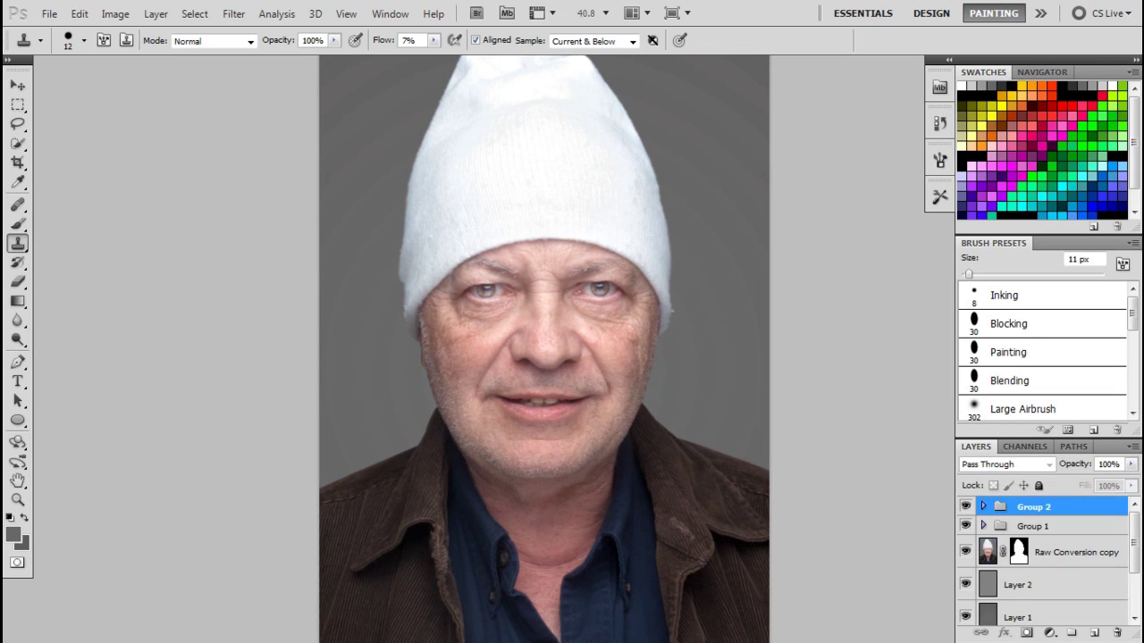
# Toggle the visibility of Group 2 to compare the face before and after retouching at 100% magnification
pyautogui.click(965, 507)
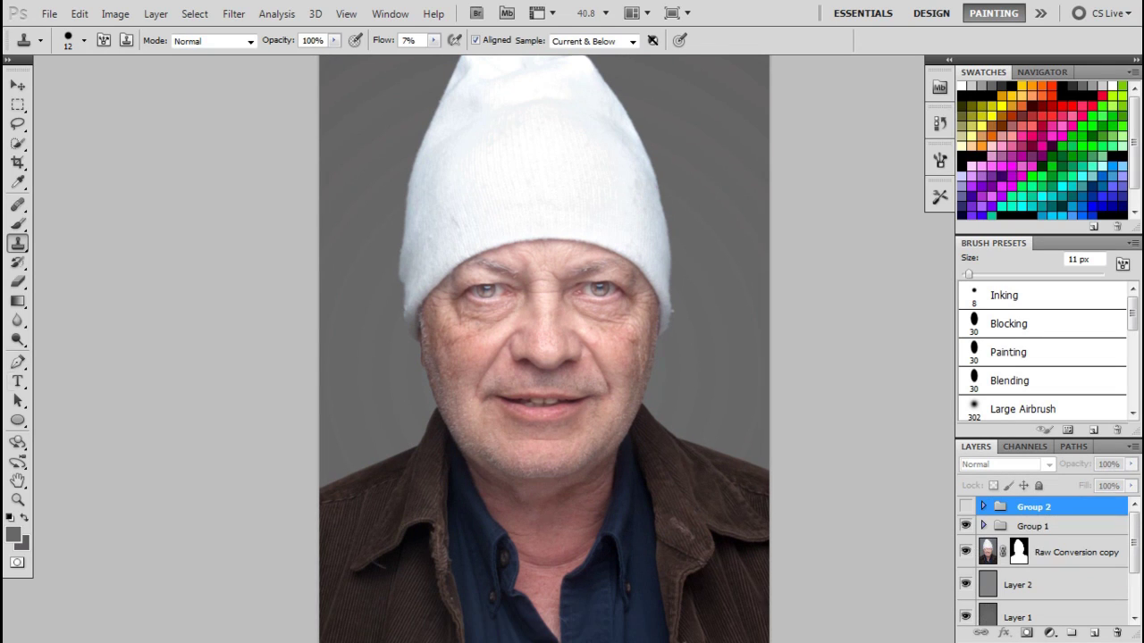
pyautogui.doubleClick(18, 500)
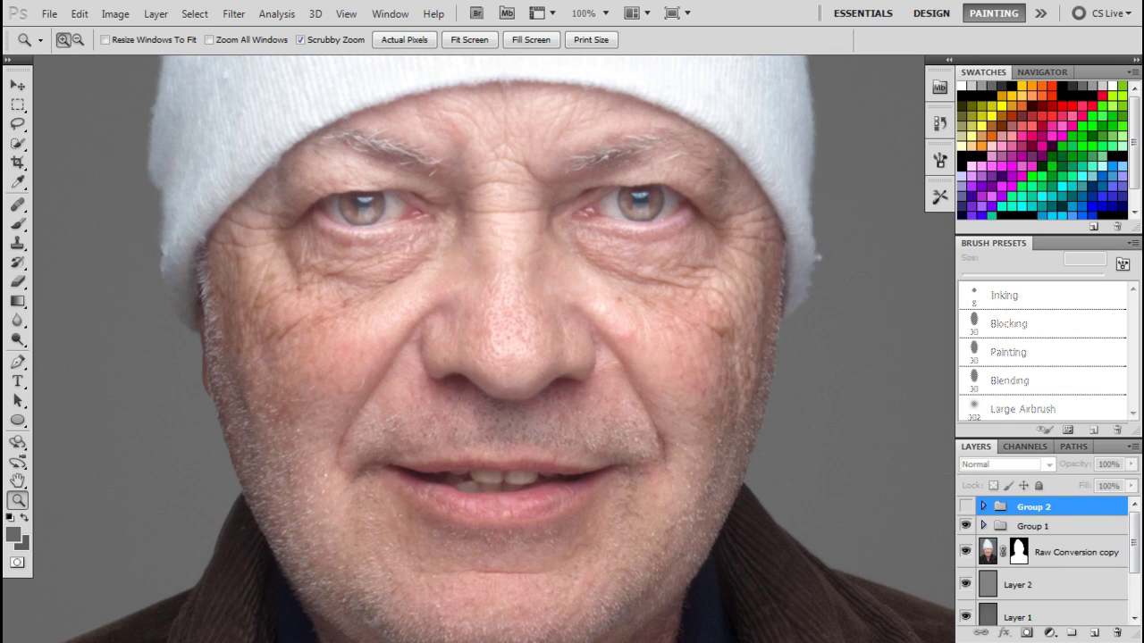
pyautogui.click(965, 507)
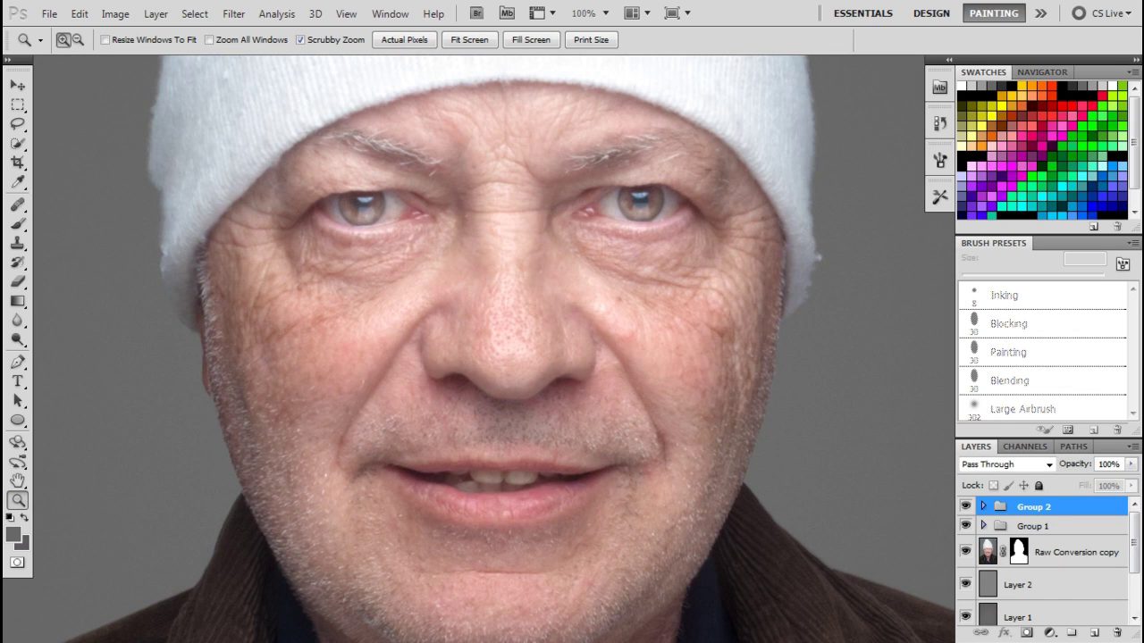
pyautogui.click(965, 506)
pyautogui.click(965, 507)
# Compare the shirt and both sides of the jacket with Group 2 hidden and shown to check the thread and lint cleanup
pyautogui.moveTo(482, 589); pyautogui.dragTo(692, 69)
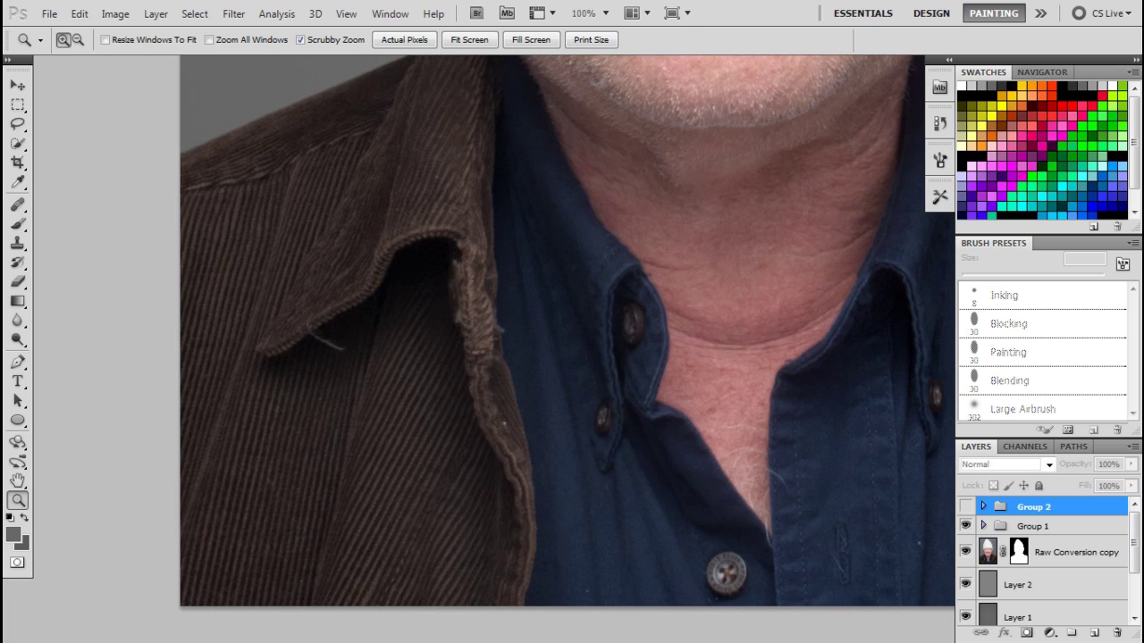
pyautogui.click(965, 506)
pyautogui.moveTo(840, 500); pyautogui.dragTo(234, 621)
pyautogui.click(965, 506)
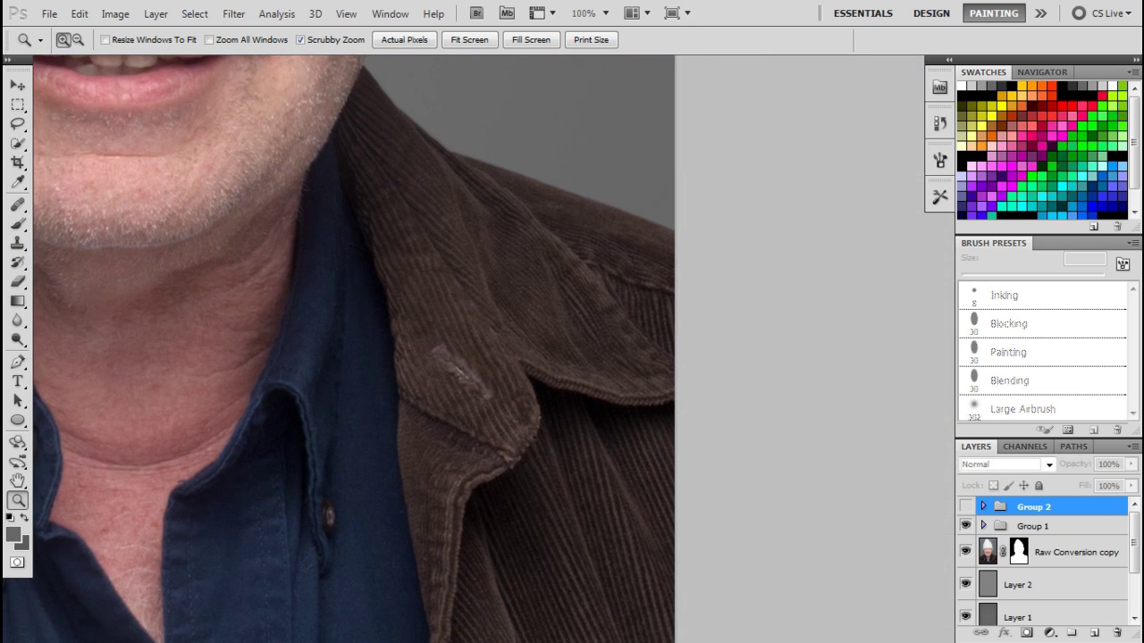
pyautogui.click(965, 506)
pyautogui.moveTo(358, 160); pyautogui.dragTo(715, 613)
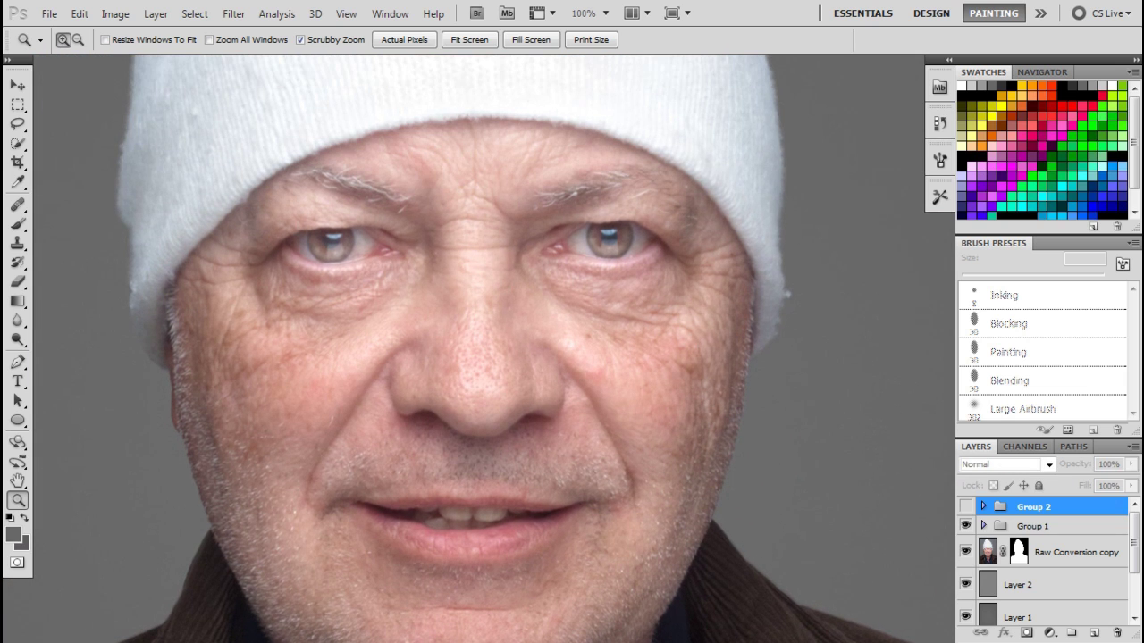